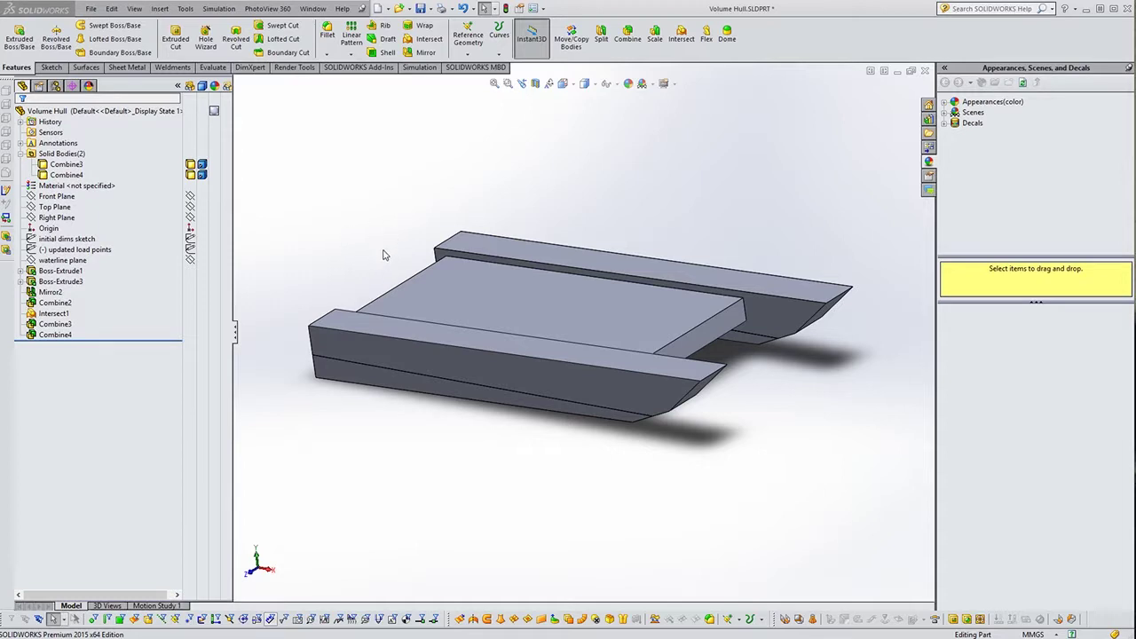
- Orbit the two-body hull to a low side view
mouse_move(649, 223)
middle_down()
mouse_move(540, 258)
mouse_move(696, 214)
mouse_move(622, 309)
mouse_move(553, 329)
mouse_move(552, 298)
mouse_move(482, 246)
mouse_move(636, 251)
mouse_move(568, 234)
mouse_move(642, 269)
mouse_move(535, 257)
middle_up()
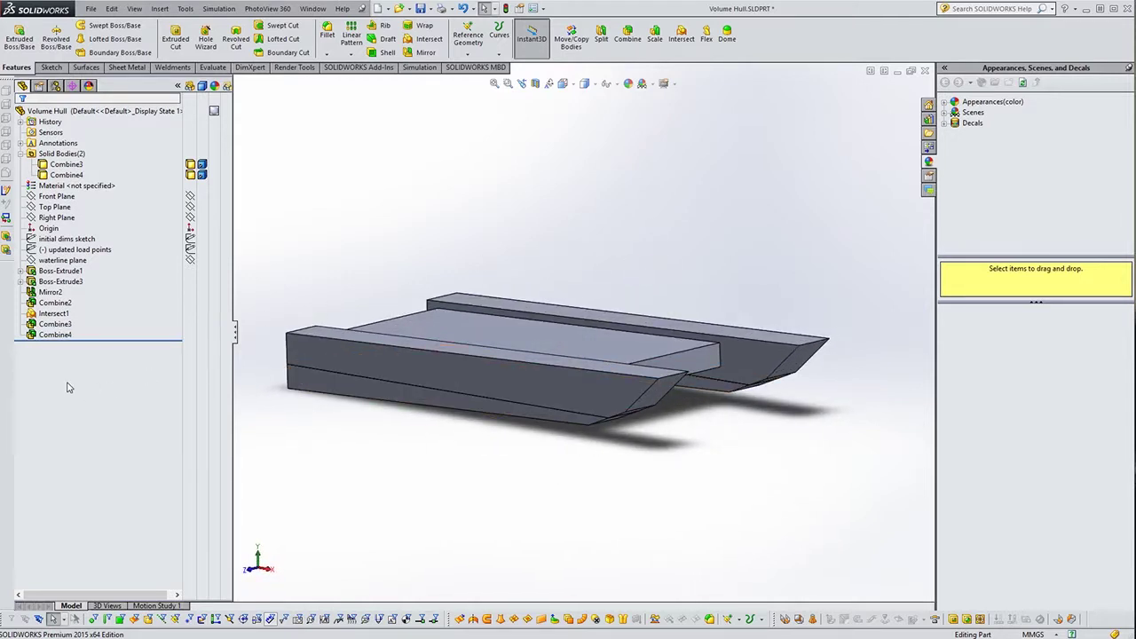
click(190, 164)
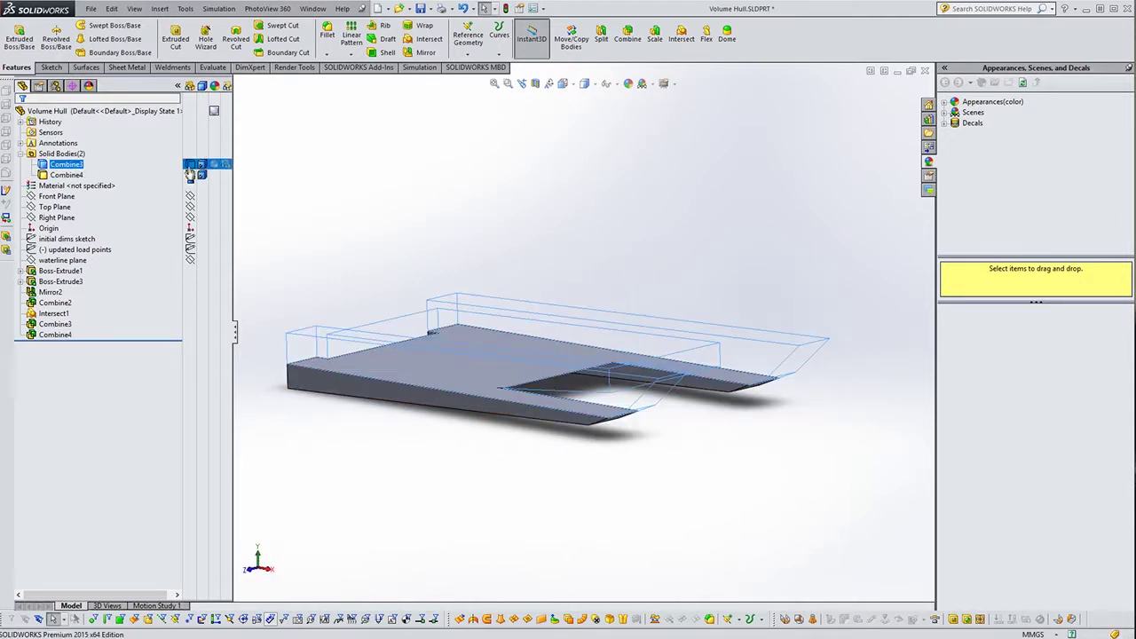
click(433, 498)
mouse_move(620, 308)
middle_down()
mouse_move(423, 414)
mouse_move(550, 311)
mouse_move(622, 274)
mouse_move(612, 332)
mouse_move(545, 274)
mouse_move(647, 272)
mouse_move(622, 313)
middle_up()
click(260, 568)
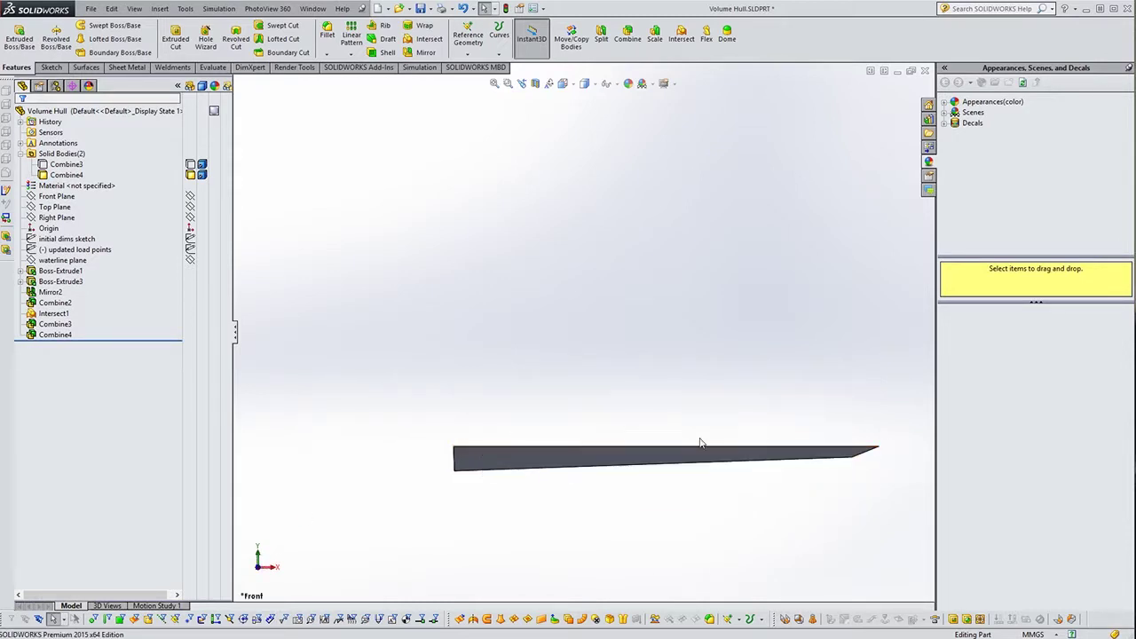
middle_drag(688, 339, 616, 431)
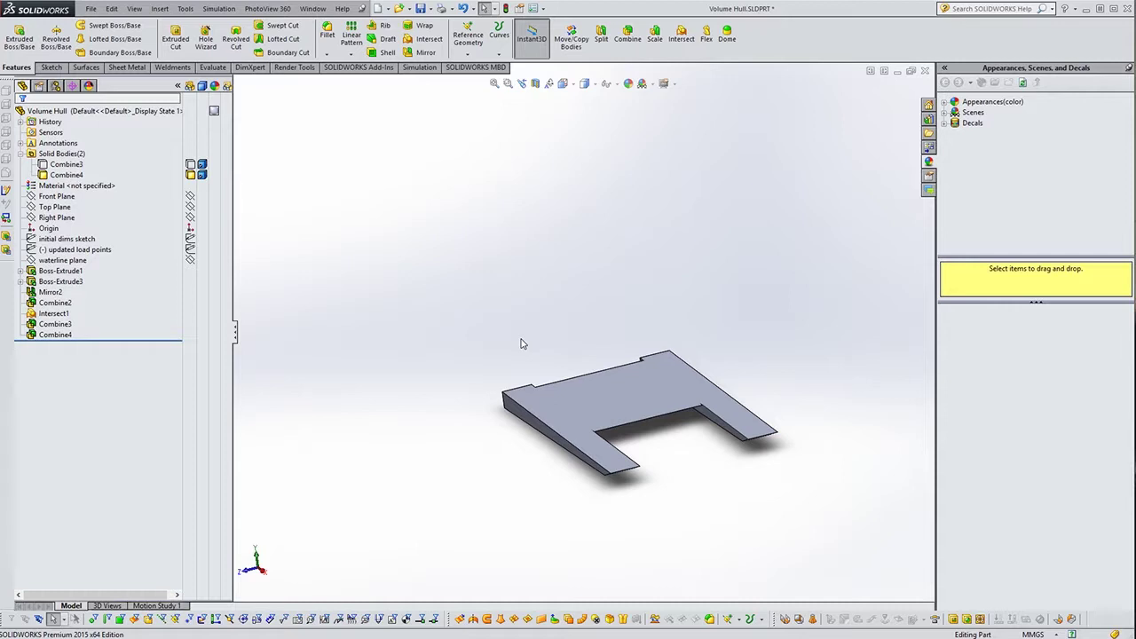
scroll(710, 391, down, 5)
scroll(707, 432, up, 5)
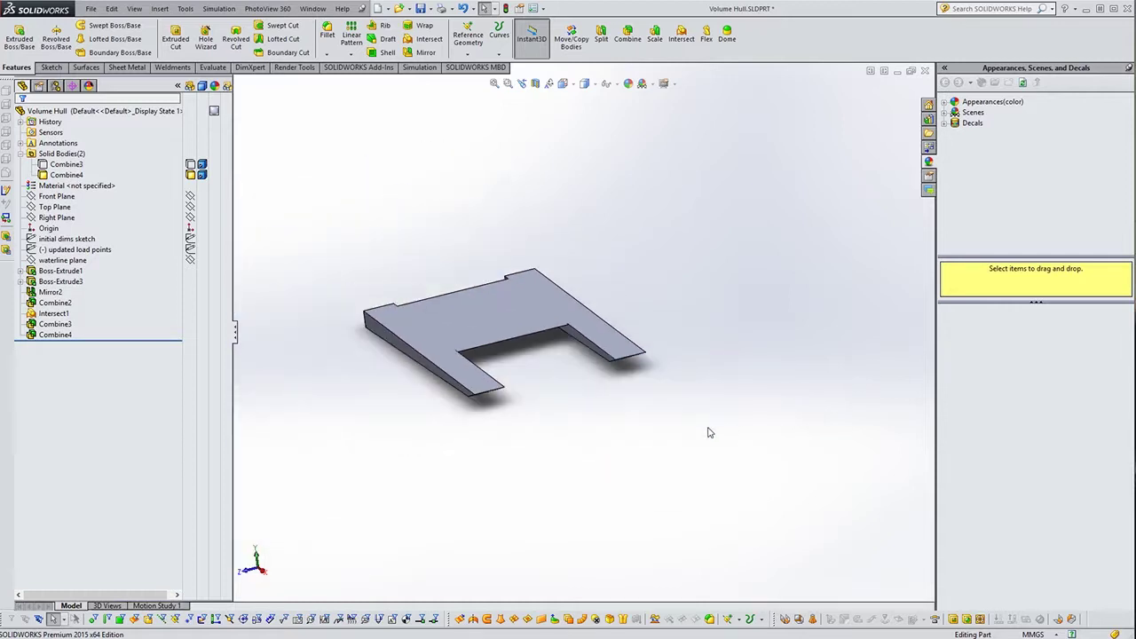
middle_drag(475, 504, 470, 392)
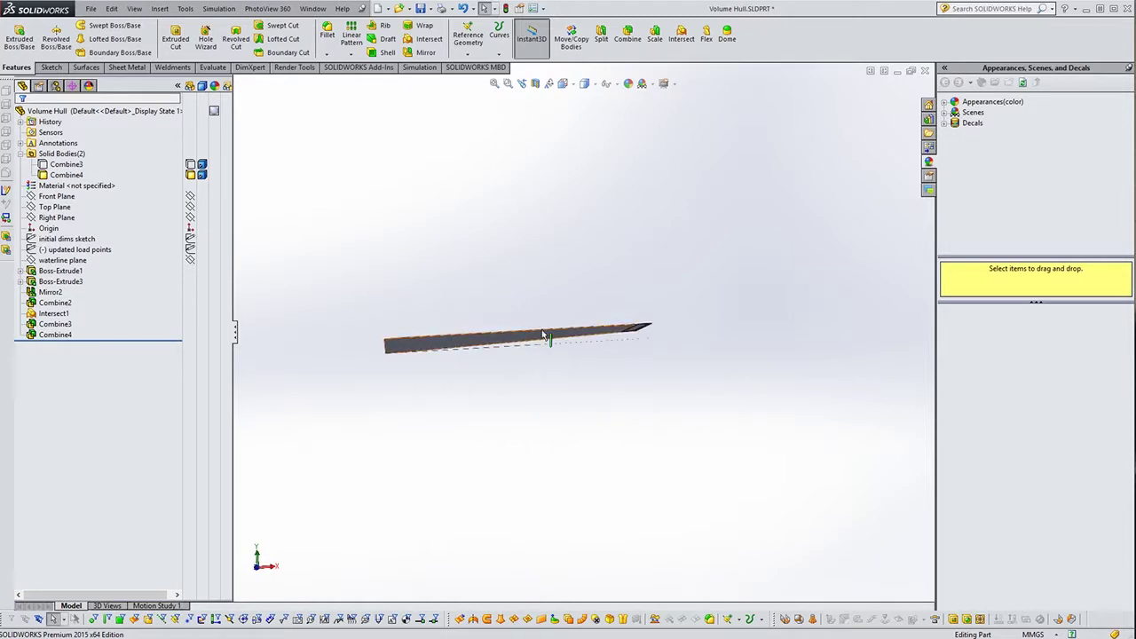
middle_drag(689, 284, 649, 354)
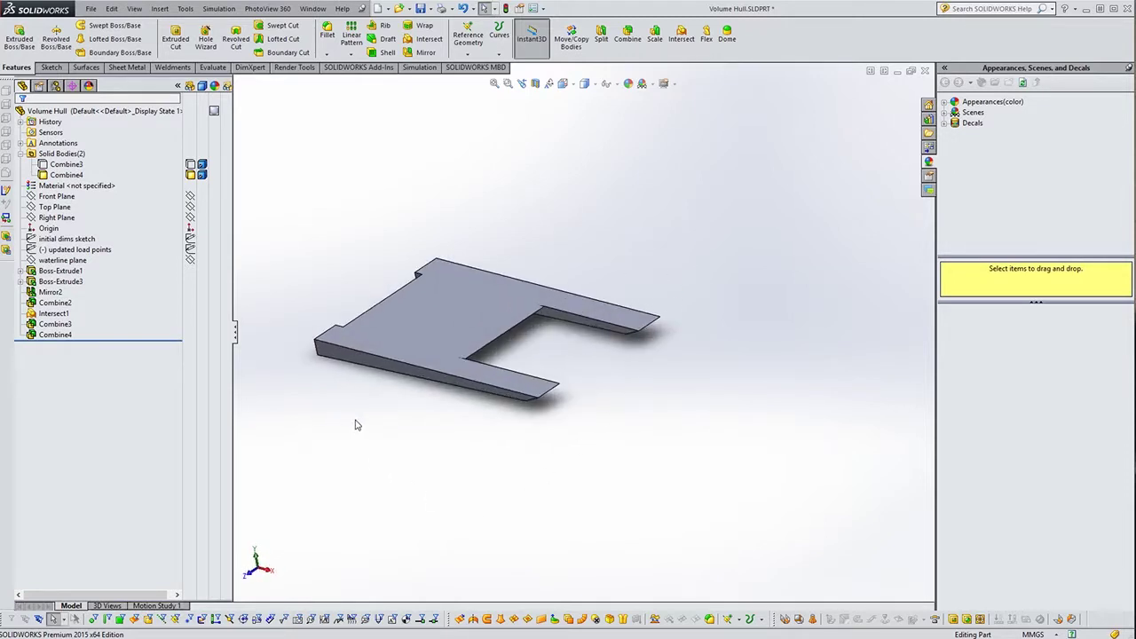
mouse_move(386, 425)
ctrl+middle_down()
mouse_move(426, 424)
mouse_move(471, 478)
ctrl+middle_up()
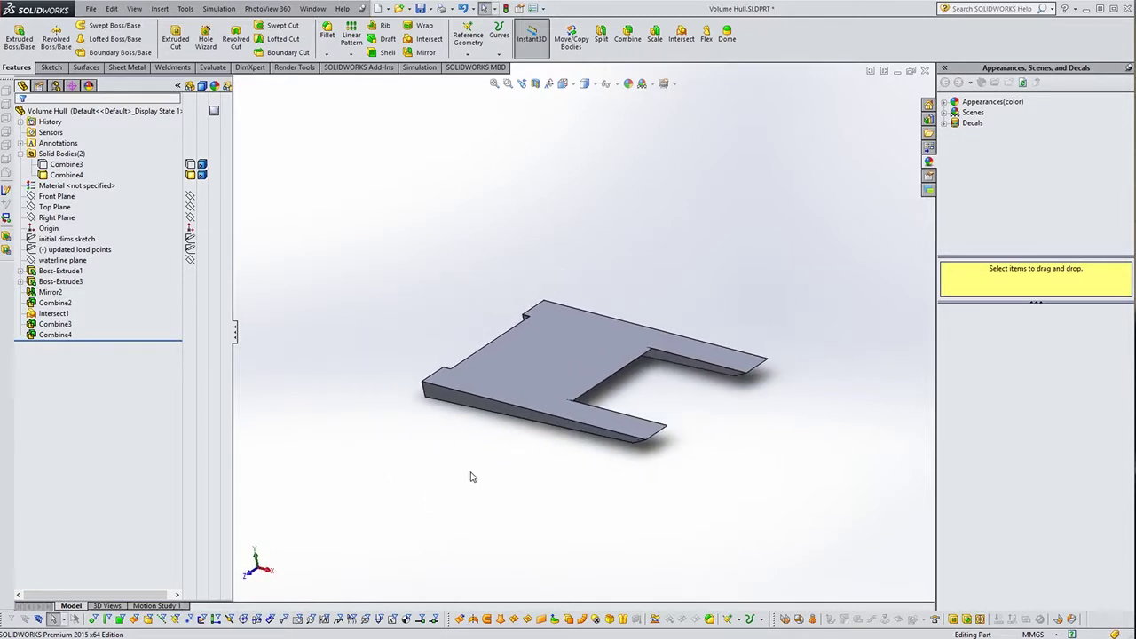
scroll(471, 478, down, 3)
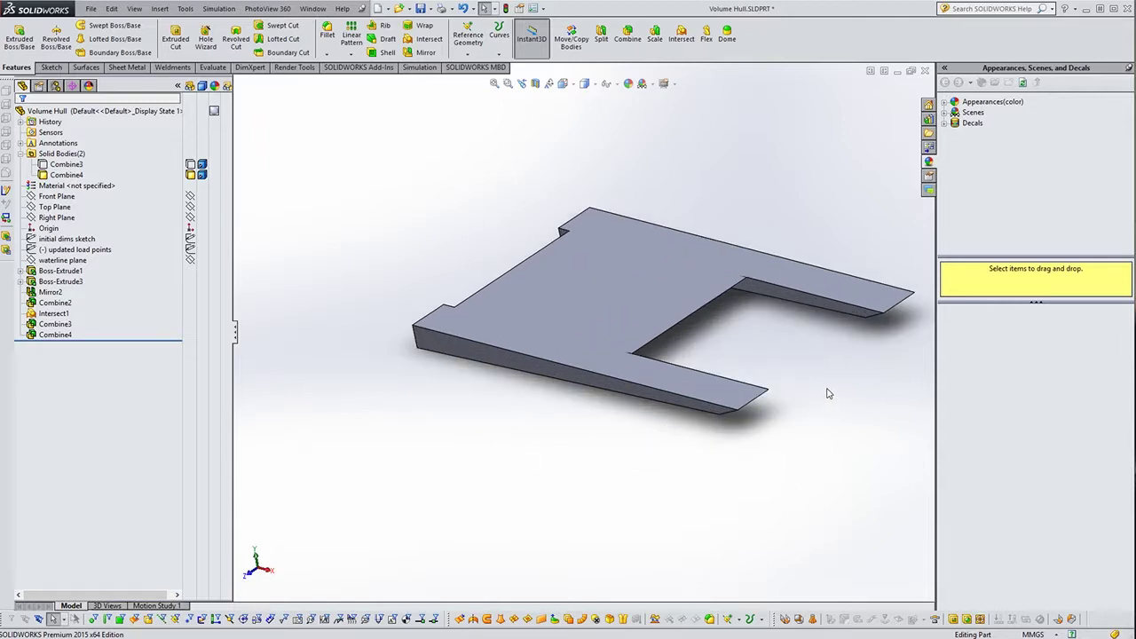
- Show the hidden Combine3 body again and clear the selection
click(191, 165)
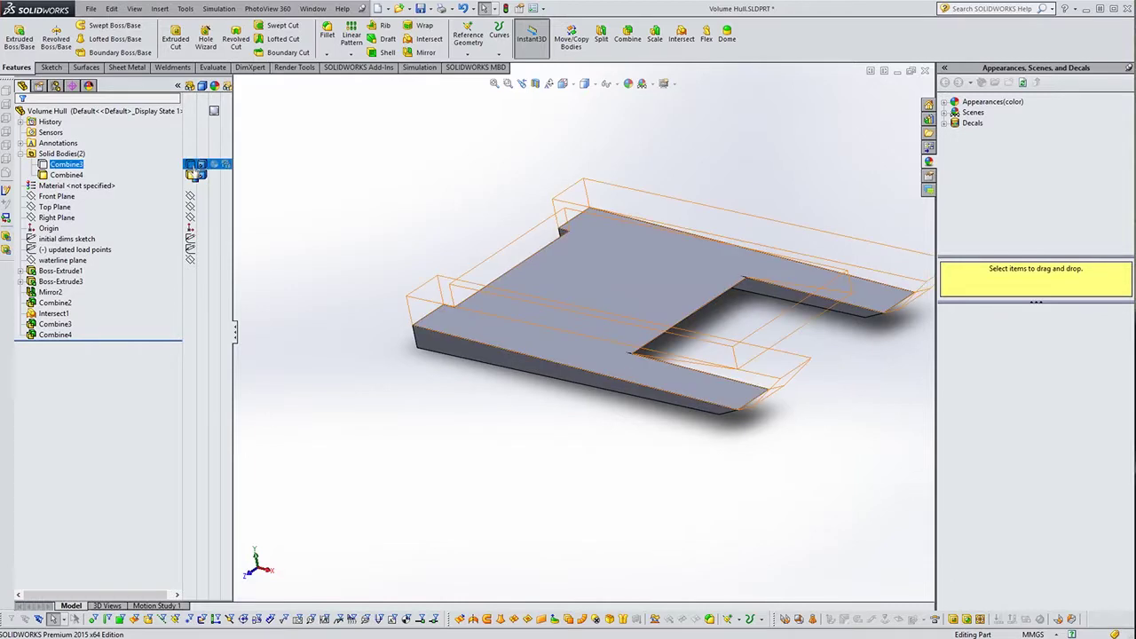
click(192, 165)
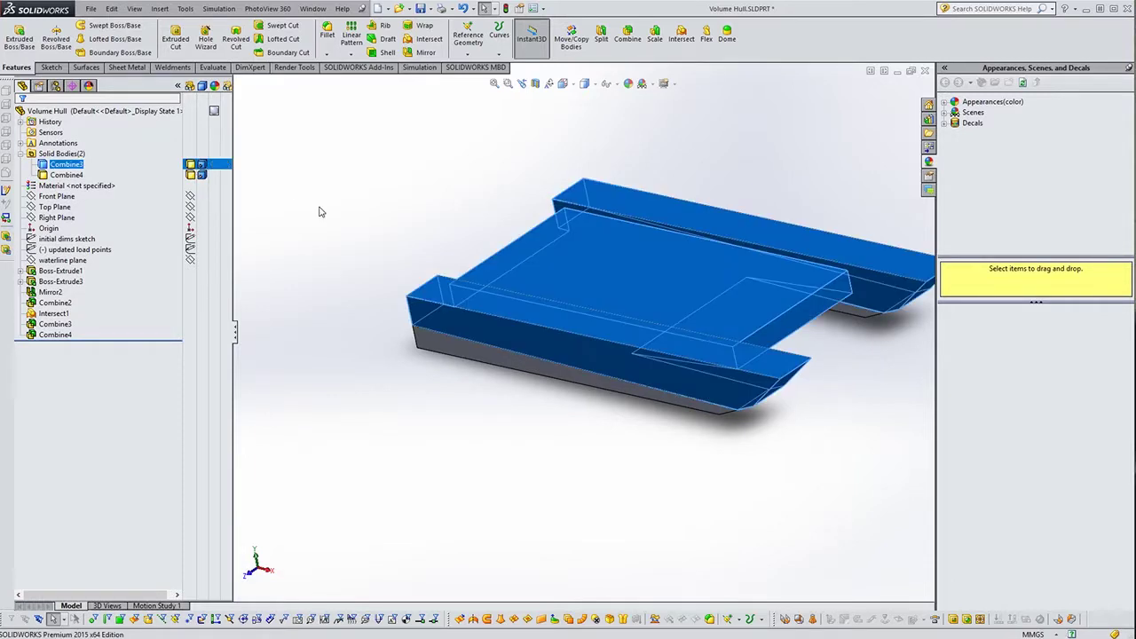
click(321, 348)
- Orbit the full catamaran hull and return to an isometric overall view
middle_drag(728, 160, 715, 241)
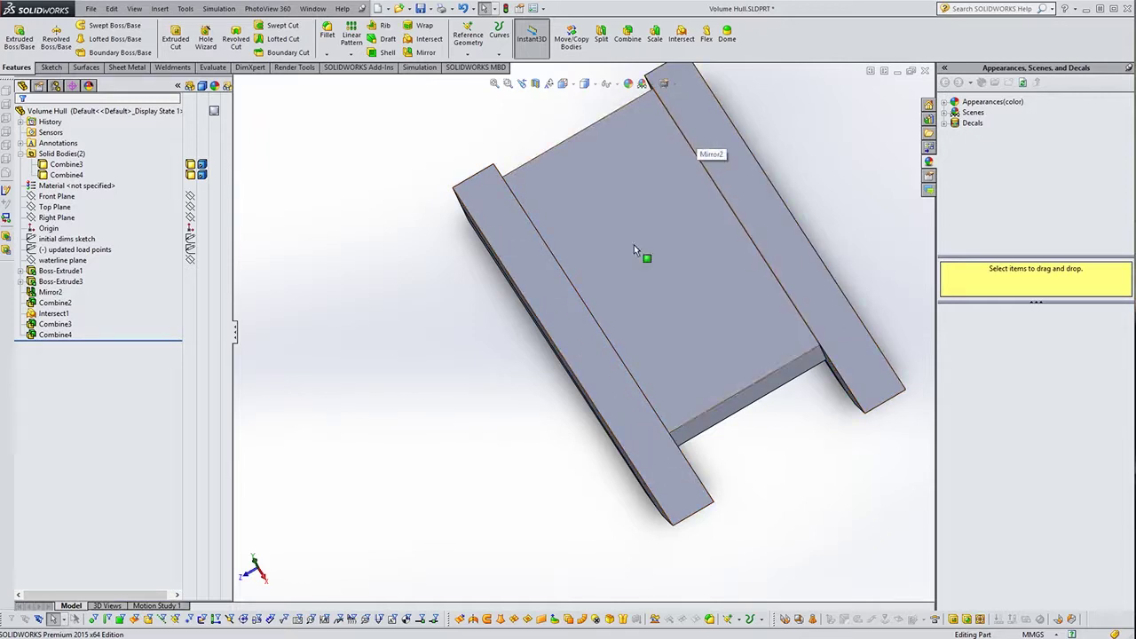
middle_drag(723, 512, 722, 431)
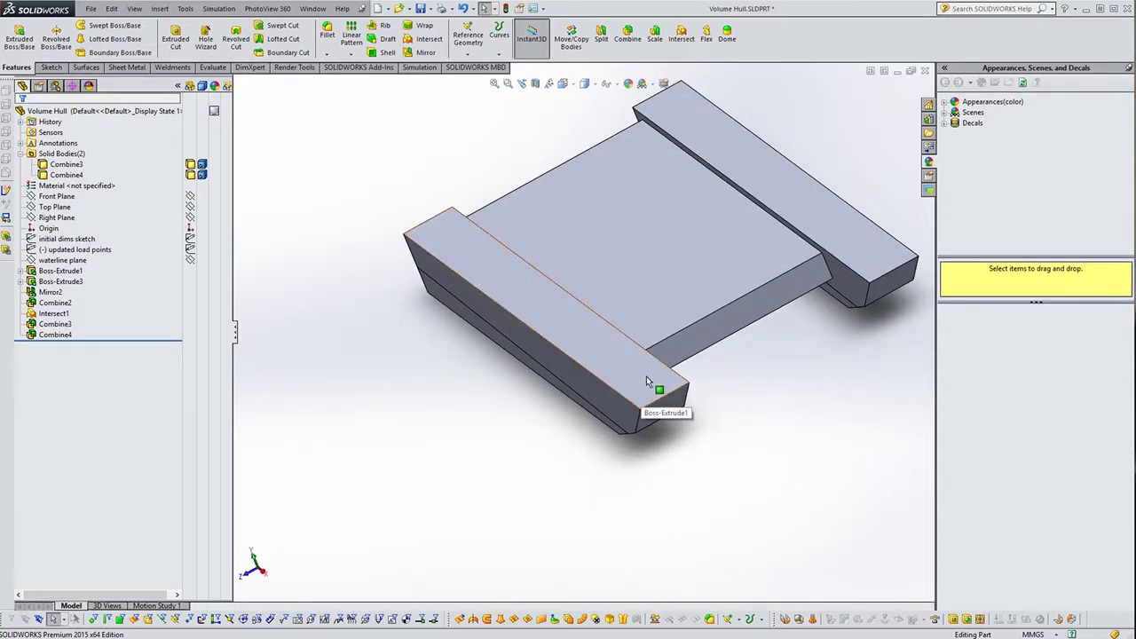
middle_drag(646, 376, 639, 471)
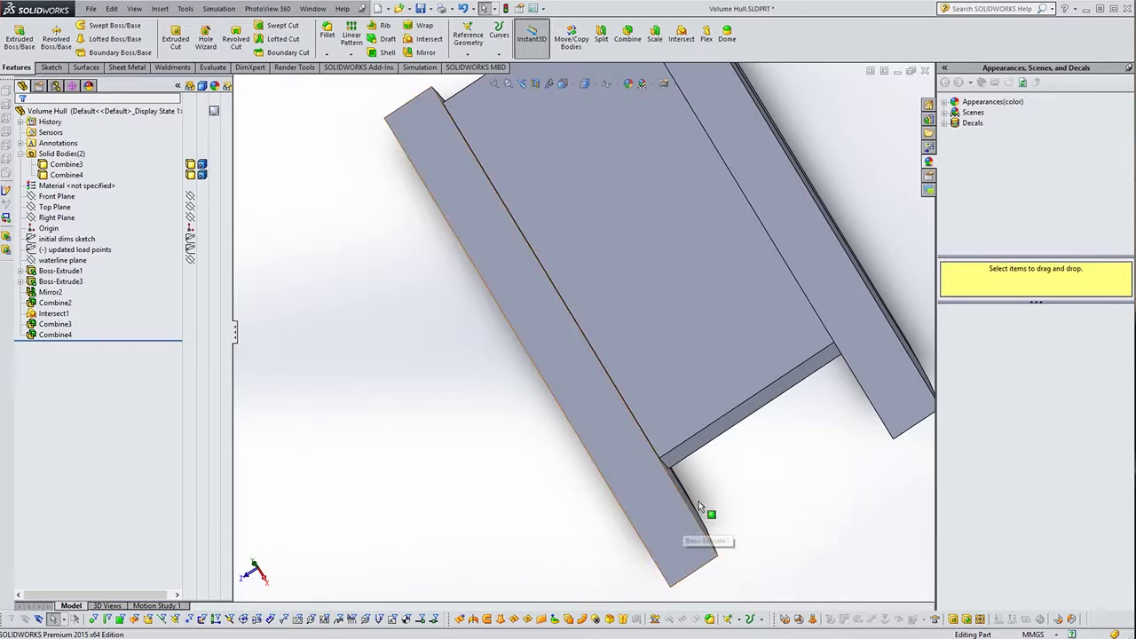
mouse_move(715, 439)
middle_down()
mouse_move(757, 488)
mouse_move(819, 505)
middle_up()
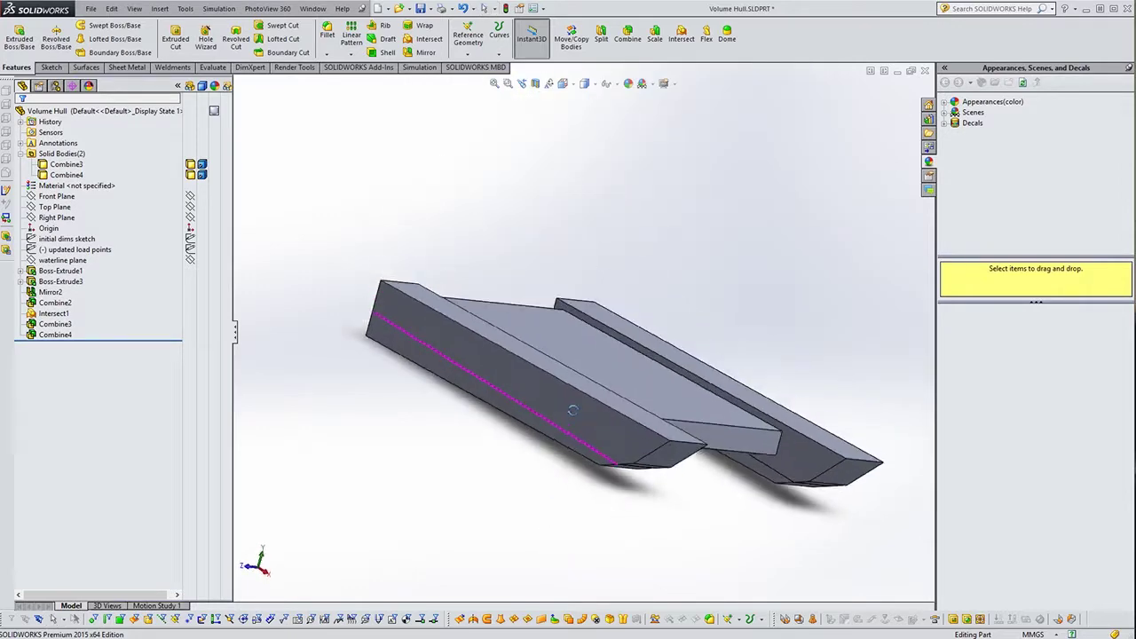
key(ctrl+7)
middle_drag(603, 521, 740, 479)
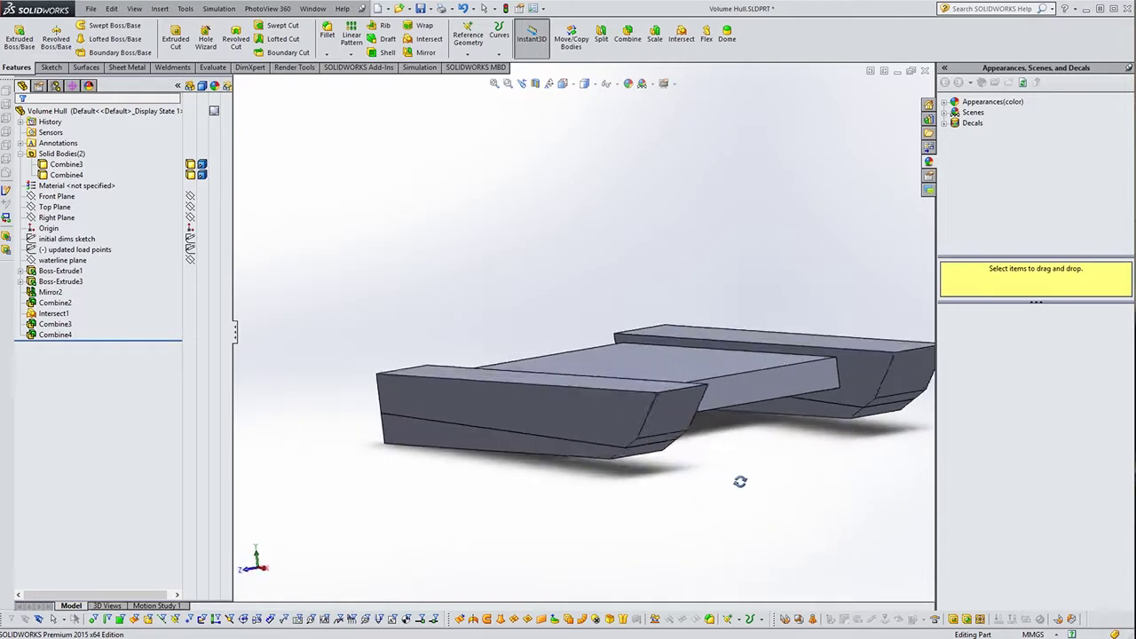
scroll(760, 497, down, 3)
mouse_move(420, 477)
middle_down()
mouse_move(684, 464)
mouse_move(363, 424)
middle_up()
scroll(710, 470, up, 3)
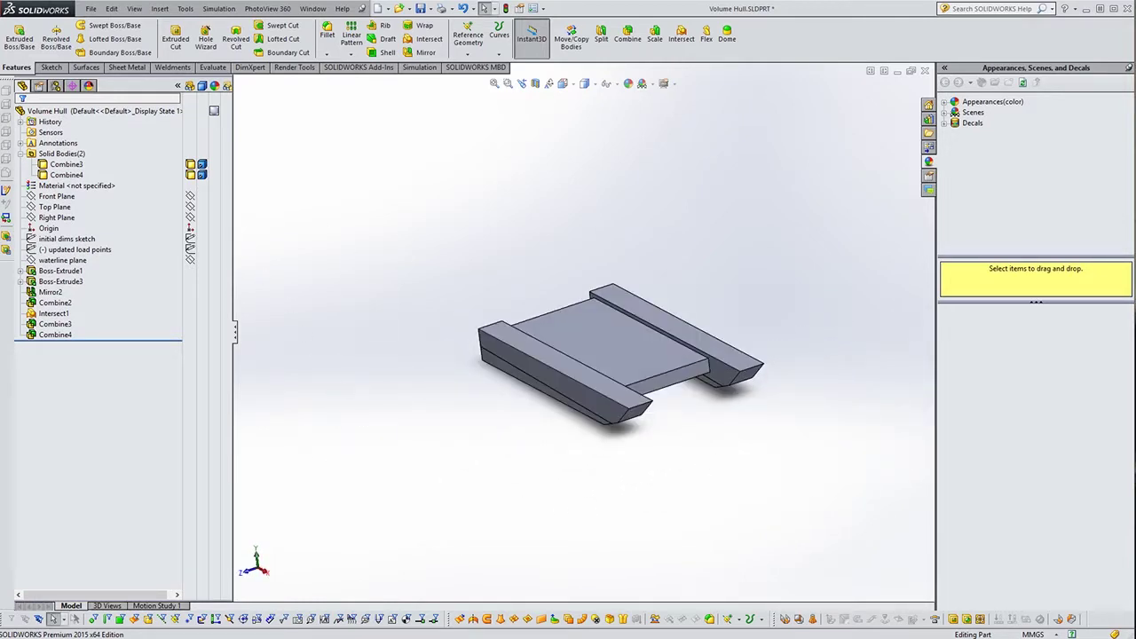
- Switch to the Hull V1v part and orbit its reference planes
click(253, 608)
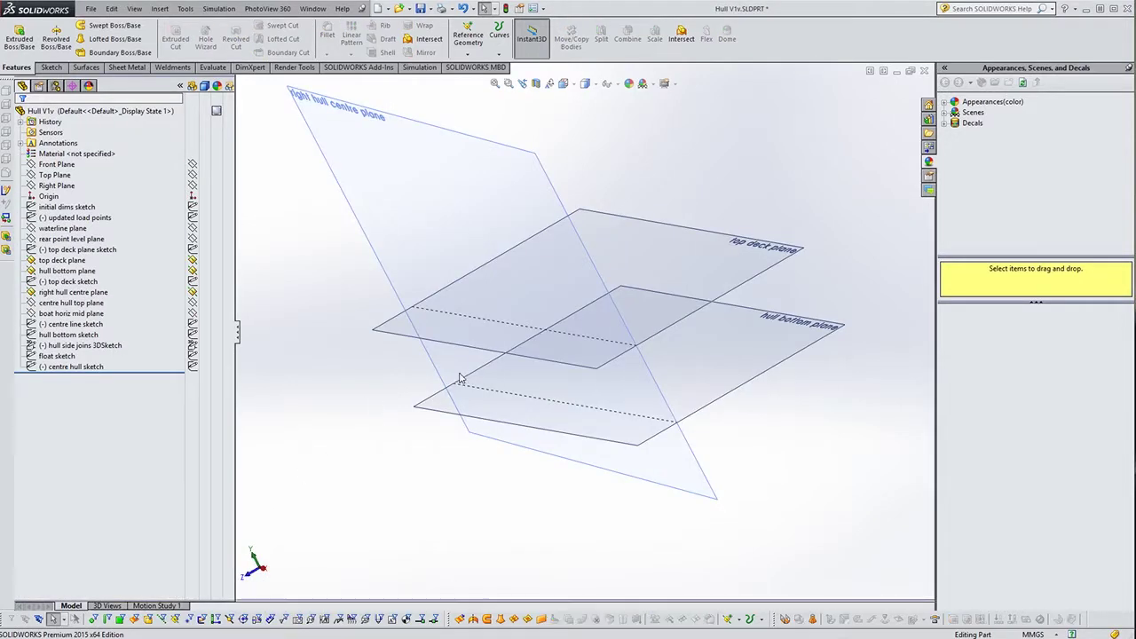
middle_drag(745, 207, 741, 208)
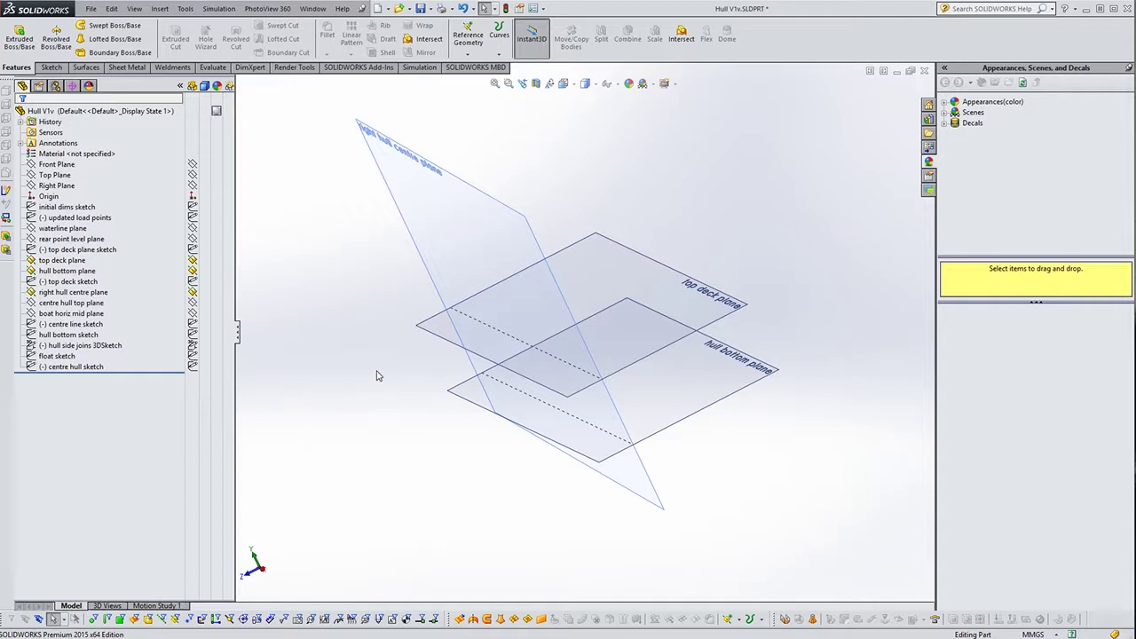
middle_drag(706, 245, 710, 238)
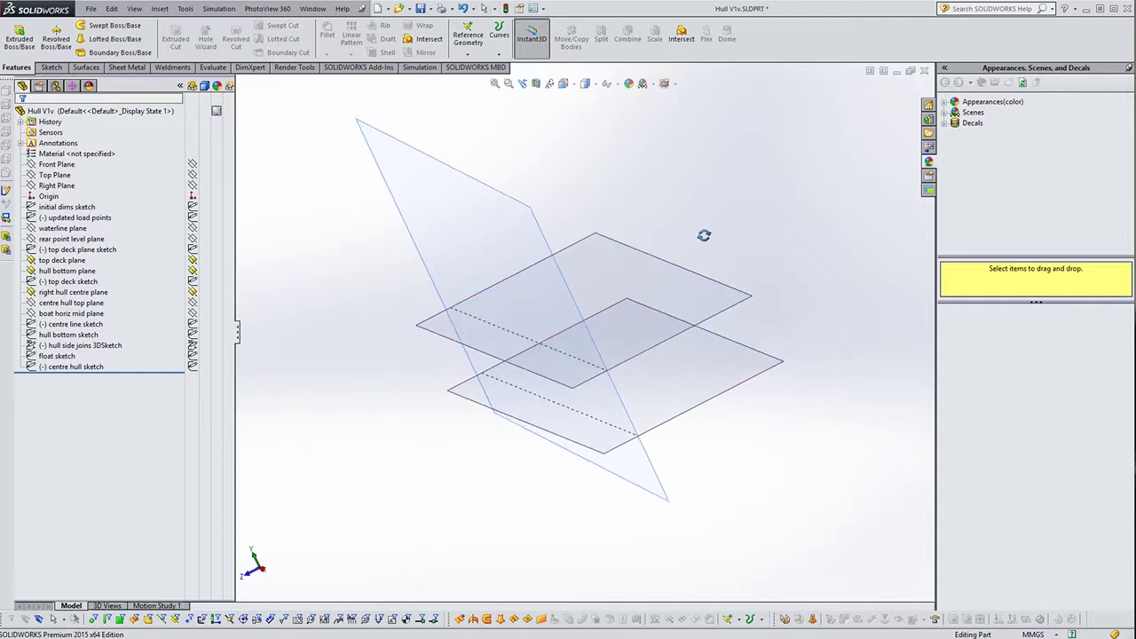
key(Escape)
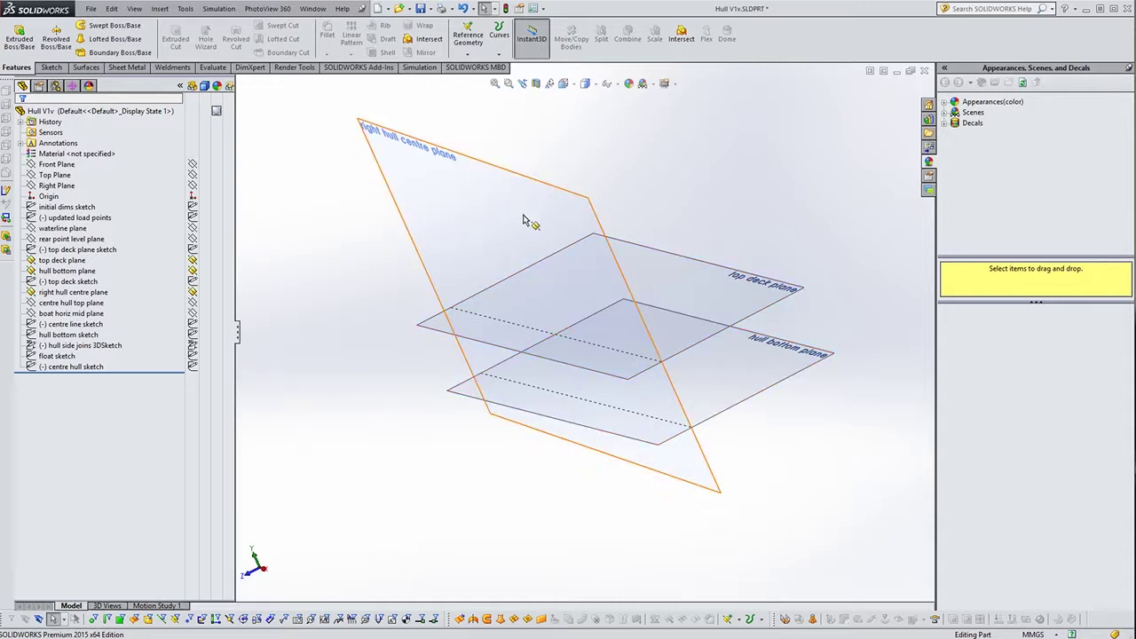
mouse_move(572, 291)
middle_down()
mouse_move(544, 275)
mouse_move(489, 321)
middle_up()
mouse_move(405, 264)
middle_down()
mouse_move(372, 272)
mouse_move(381, 281)
mouse_move(559, 282)
mouse_move(611, 332)
middle_up()
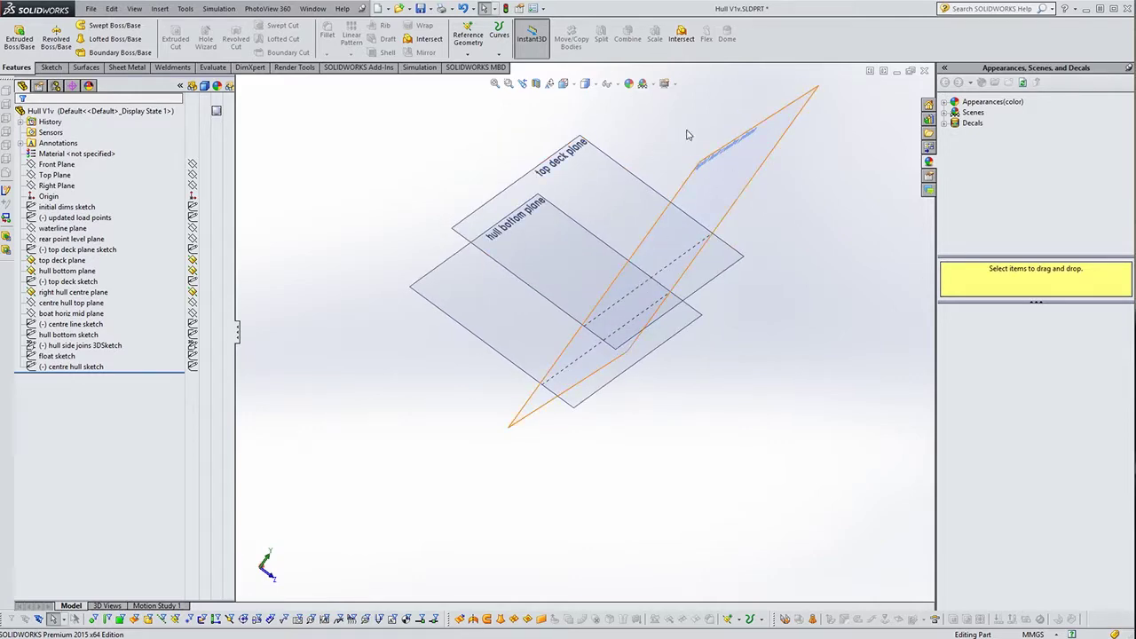
mouse_move(807, 231)
middle_down()
mouse_move(776, 234)
mouse_move(601, 320)
mouse_move(641, 267)
middle_up()
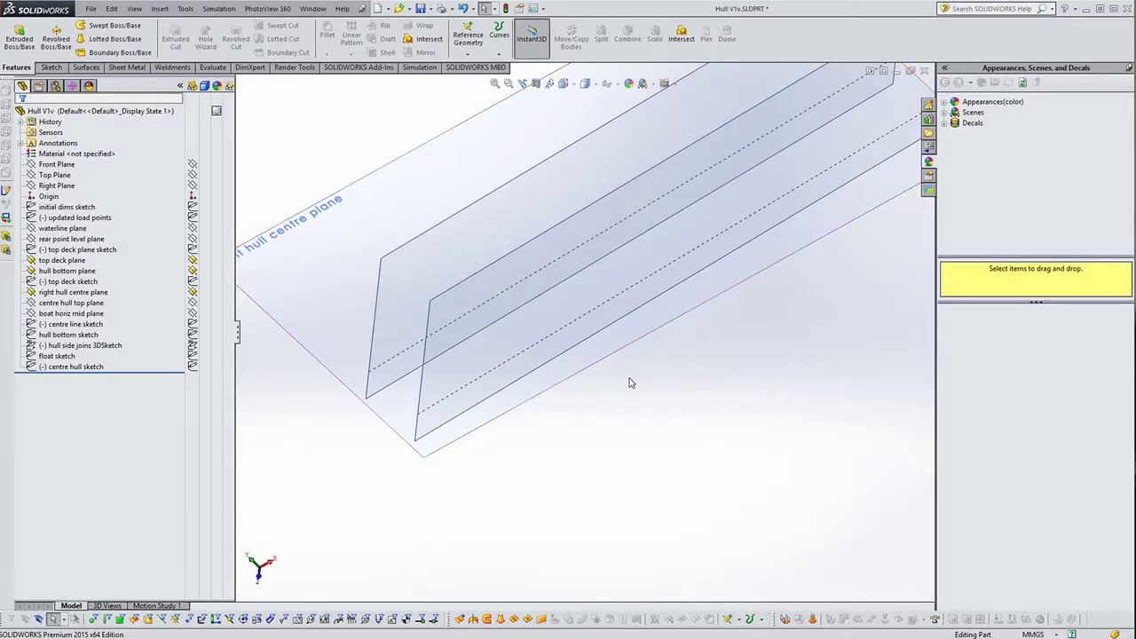
middle_drag(630, 380, 616, 363)
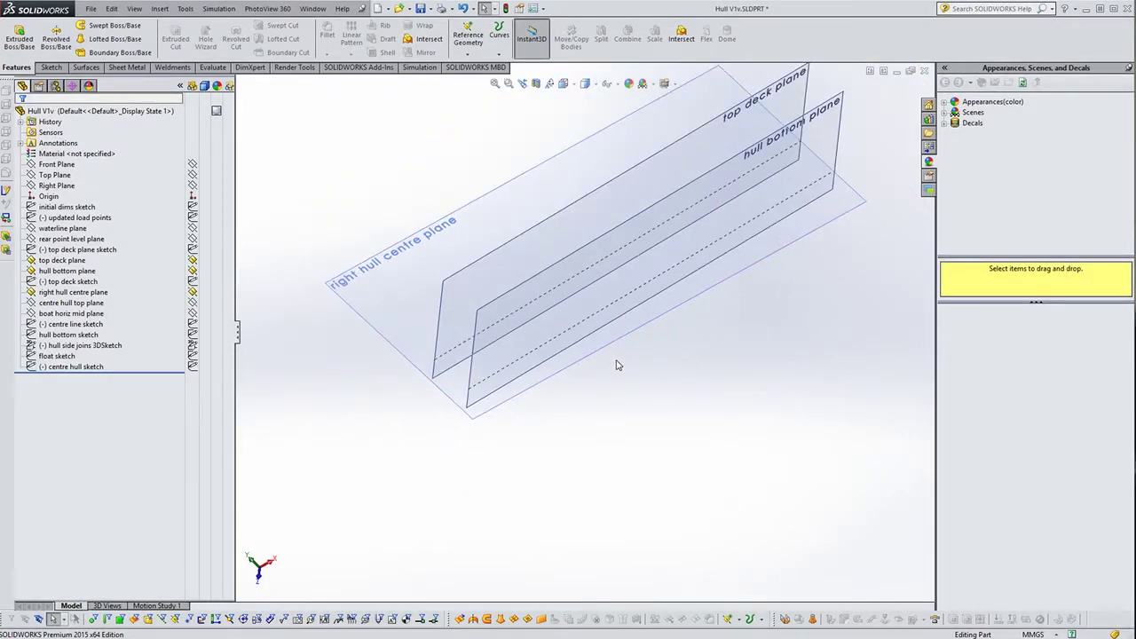
mouse_move(728, 284)
middle_down()
mouse_move(707, 272)
mouse_move(719, 318)
mouse_move(634, 396)
mouse_move(697, 370)
mouse_move(687, 358)
mouse_move(687, 381)
middle_up()
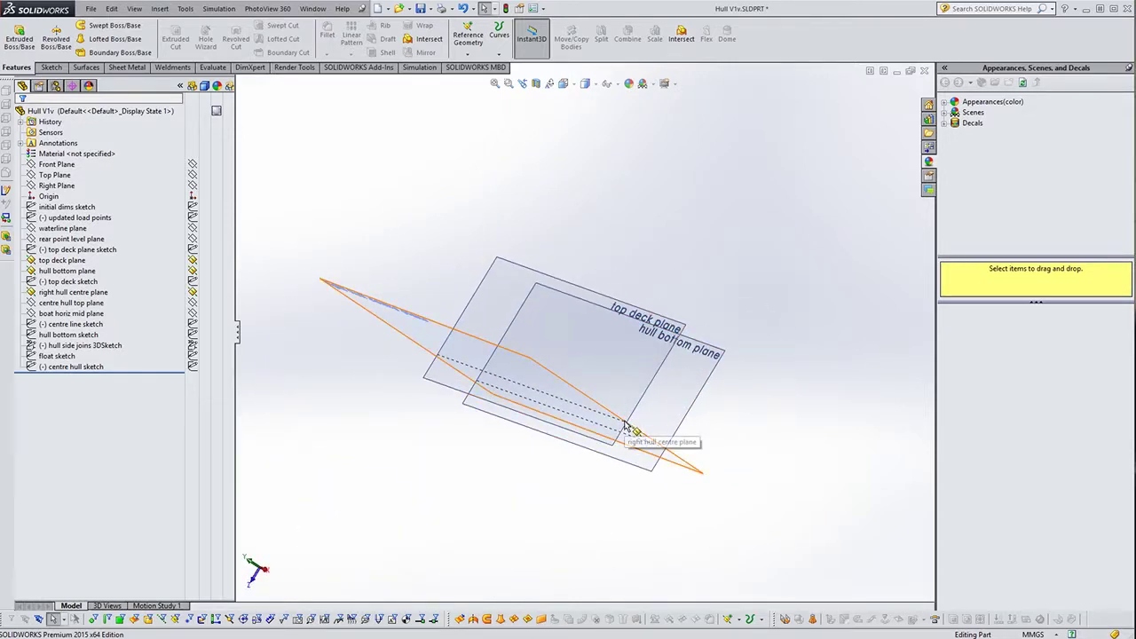
click(627, 426)
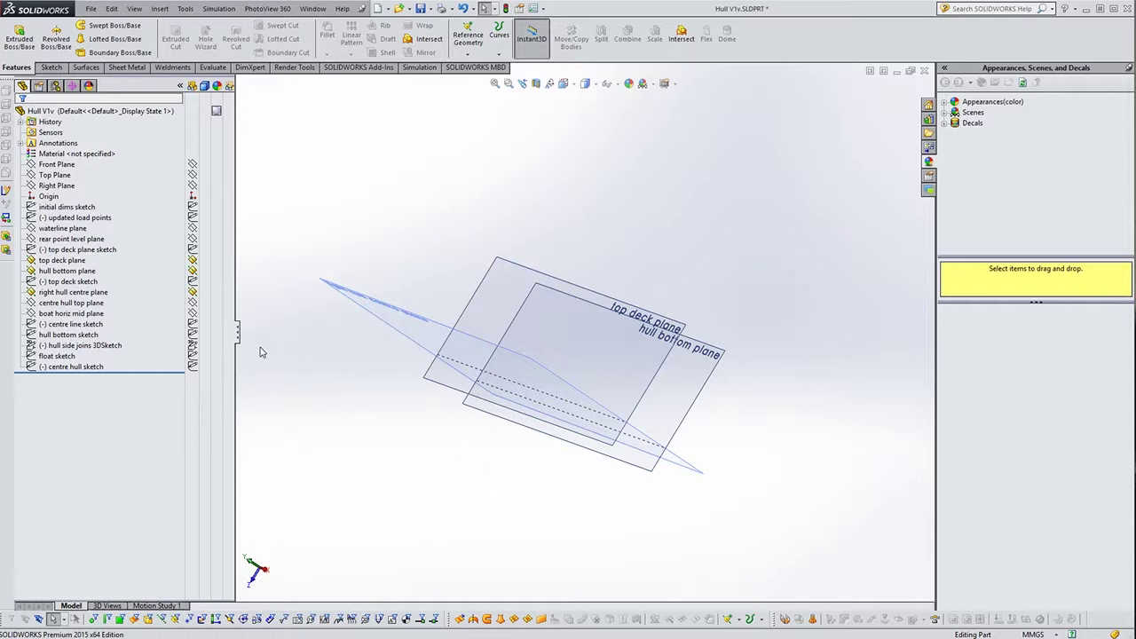
click(202, 305)
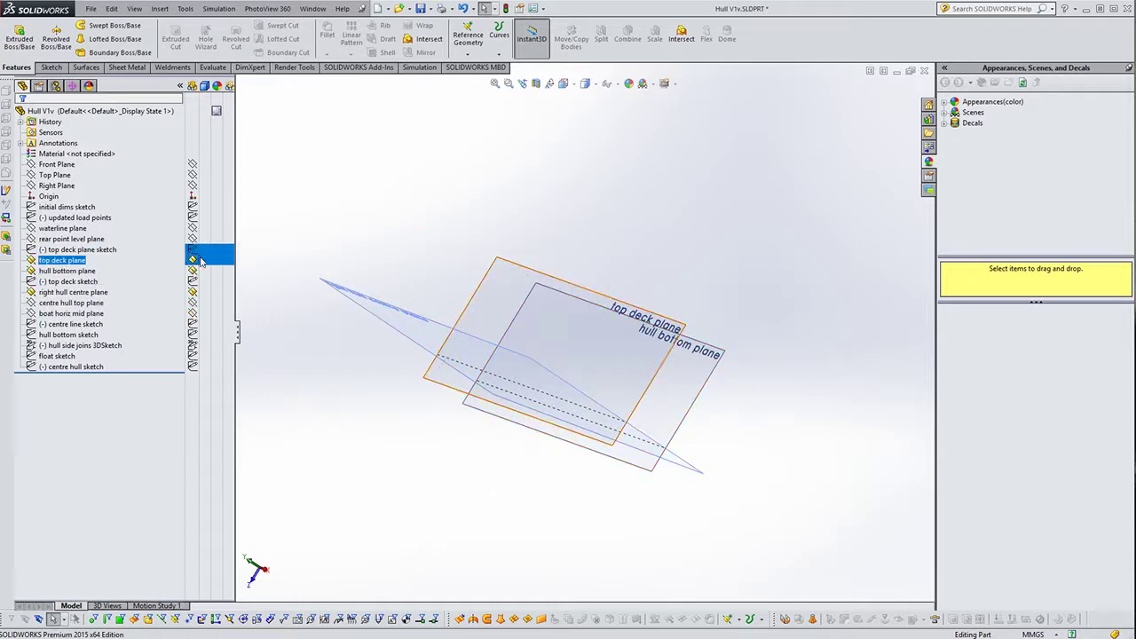
- Hide the right hull centre and hull bottom planes, then edit the top deck sketch
click(211, 293)
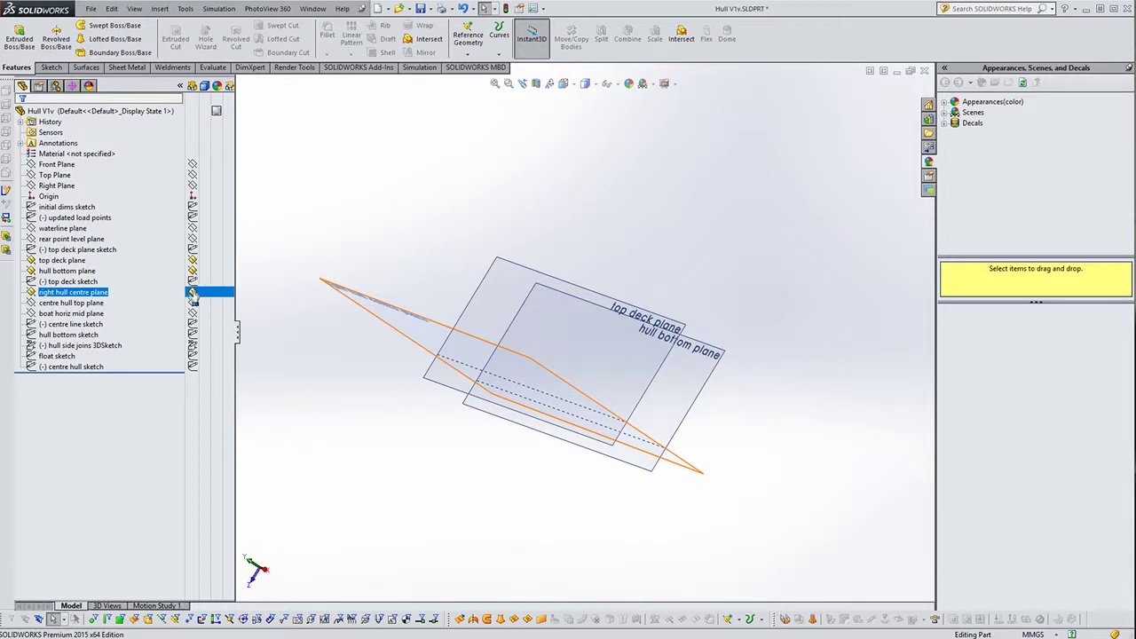
click(193, 293)
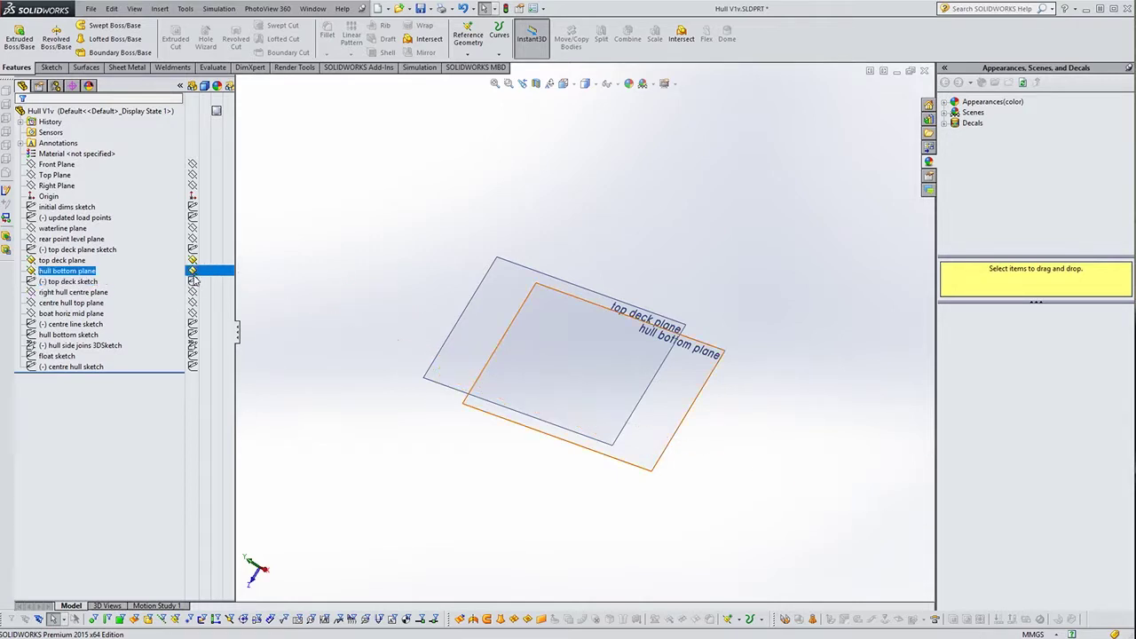
click(193, 270)
mouse_move(564, 438)
middle_down()
mouse_move(507, 317)
mouse_move(562, 482)
mouse_move(609, 469)
mouse_move(581, 496)
middle_up()
key(z)
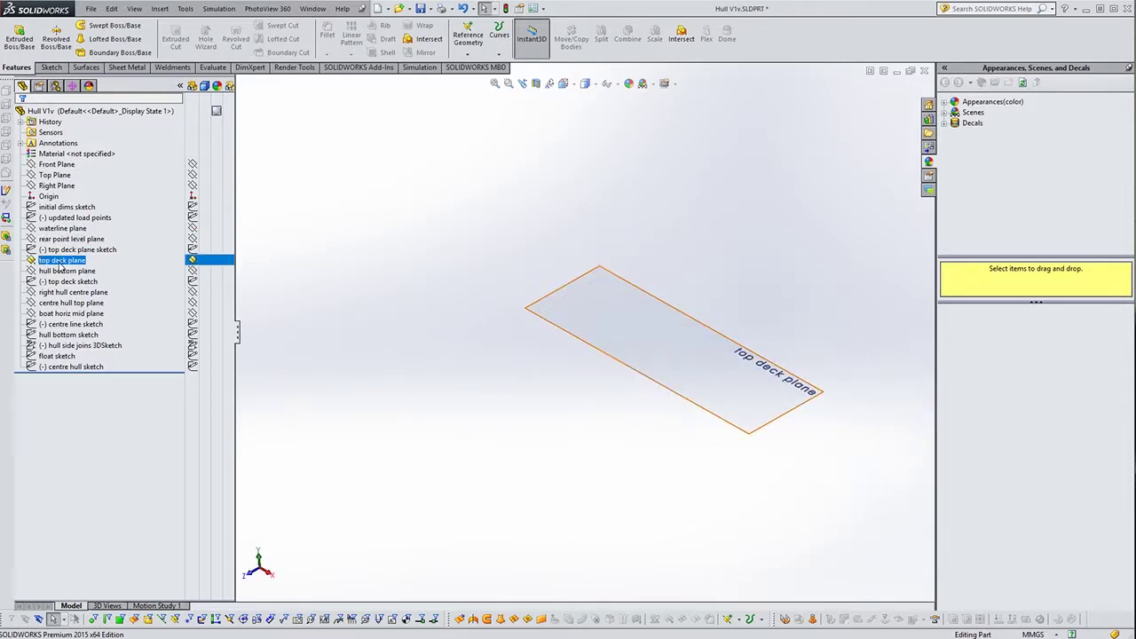
click(188, 283)
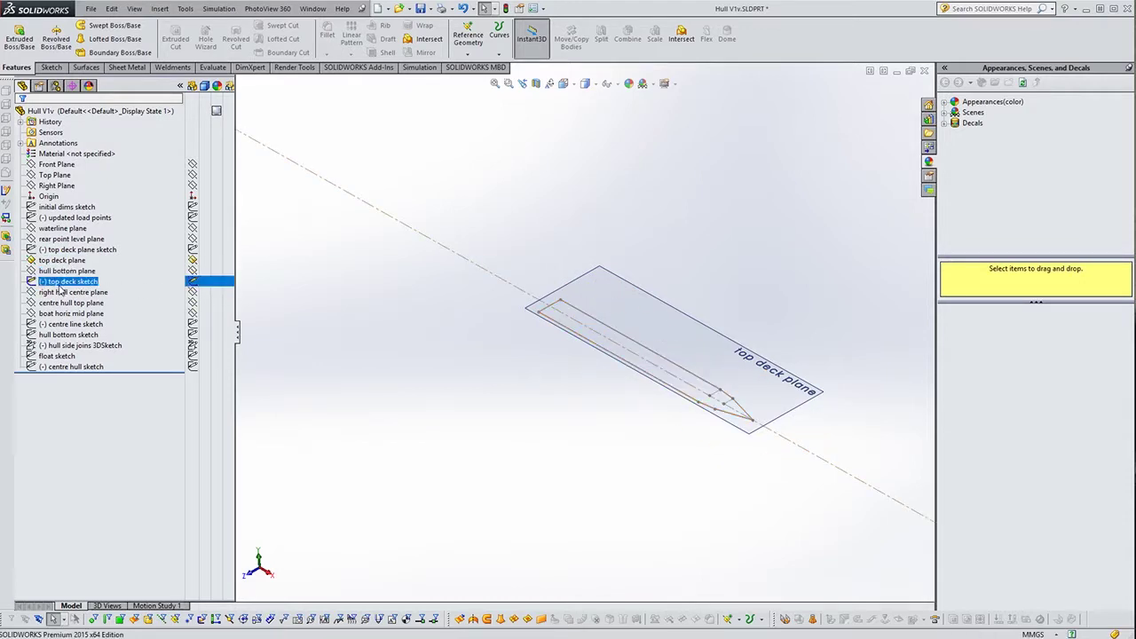
click(67, 253)
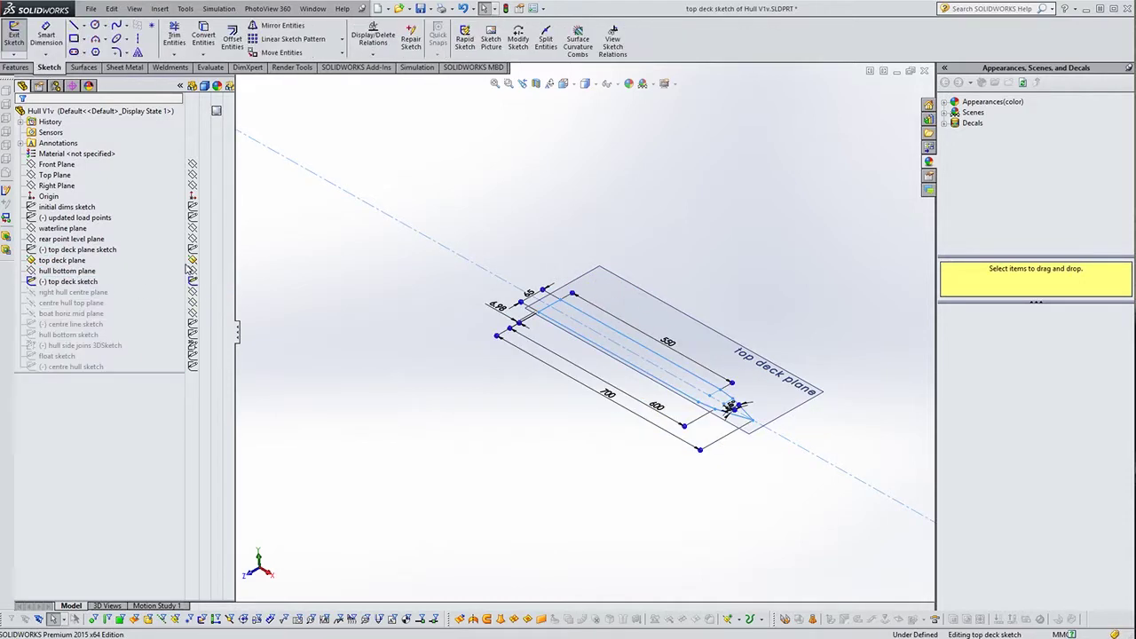
- Look straight down onto the top deck sketch with a Normal To view
click(482, 441)
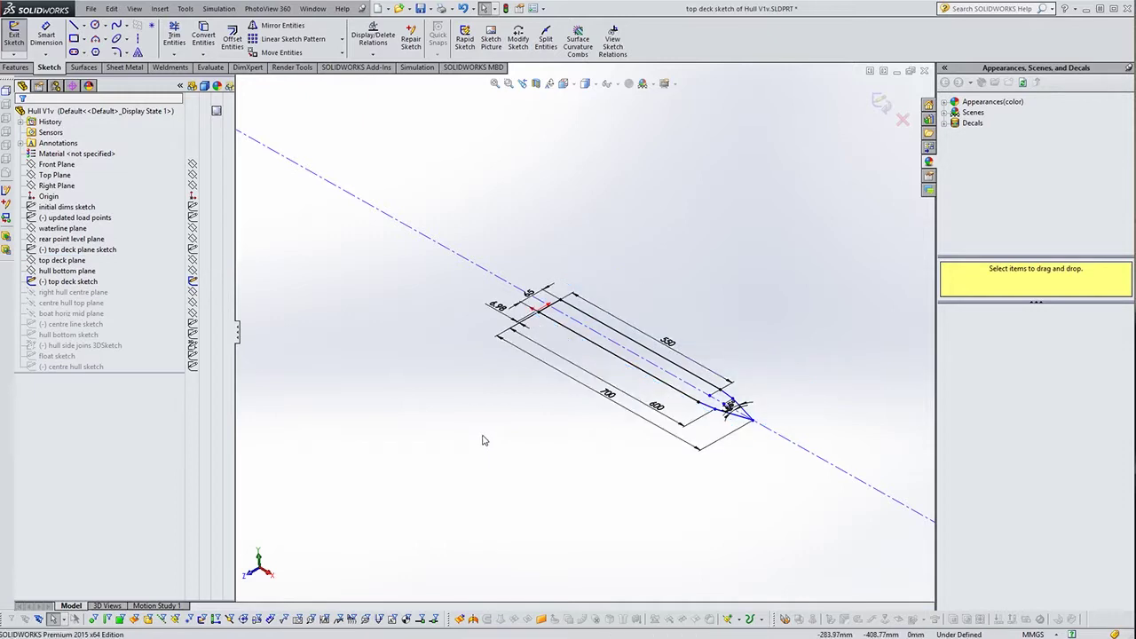
key(space)
click(511, 504)
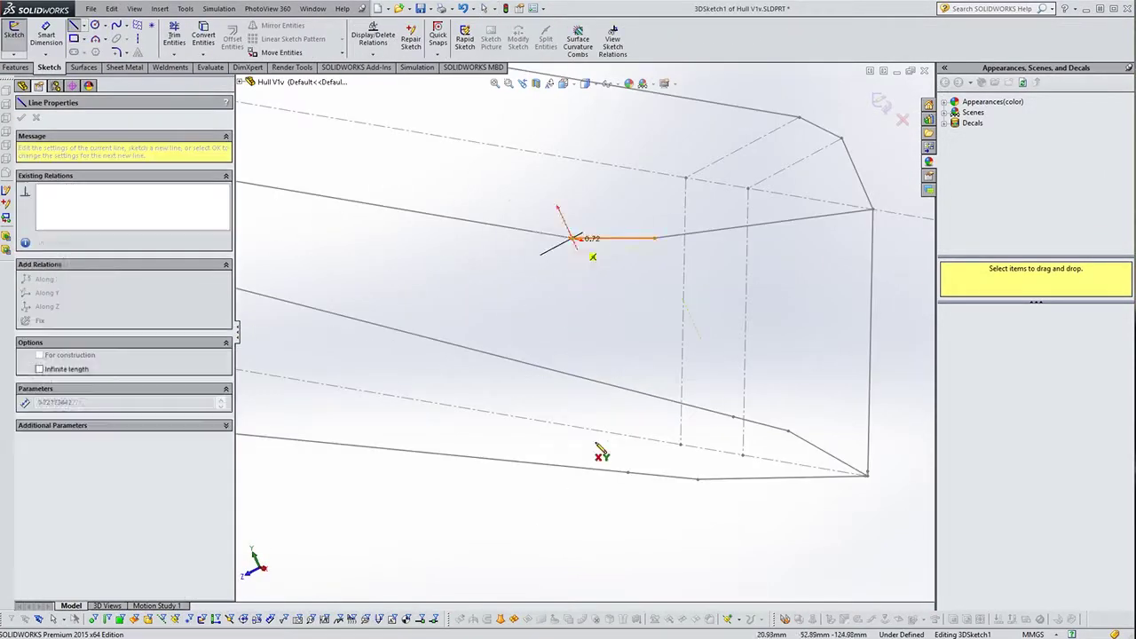
- Make the centre line sketch visible inside the hull wireframe
mouse_move(457, 394)
middle_down()
mouse_move(732, 406)
mouse_move(692, 394)
mouse_move(633, 424)
mouse_move(613, 452)
mouse_move(414, 459)
middle_up()
click(188, 355)
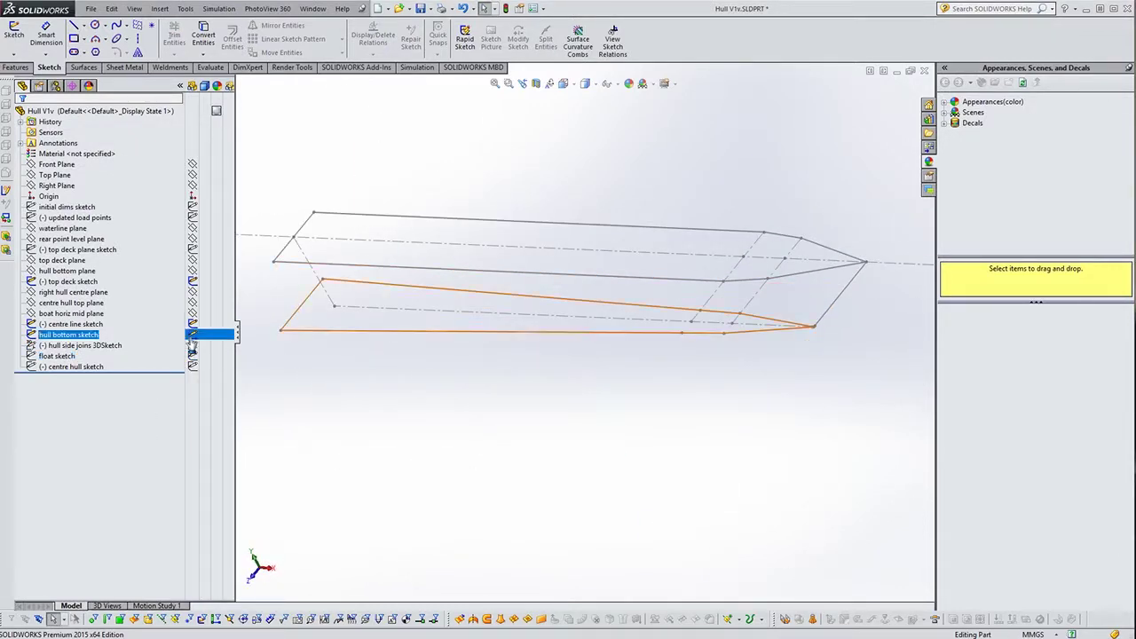
click(191, 326)
click(754, 375)
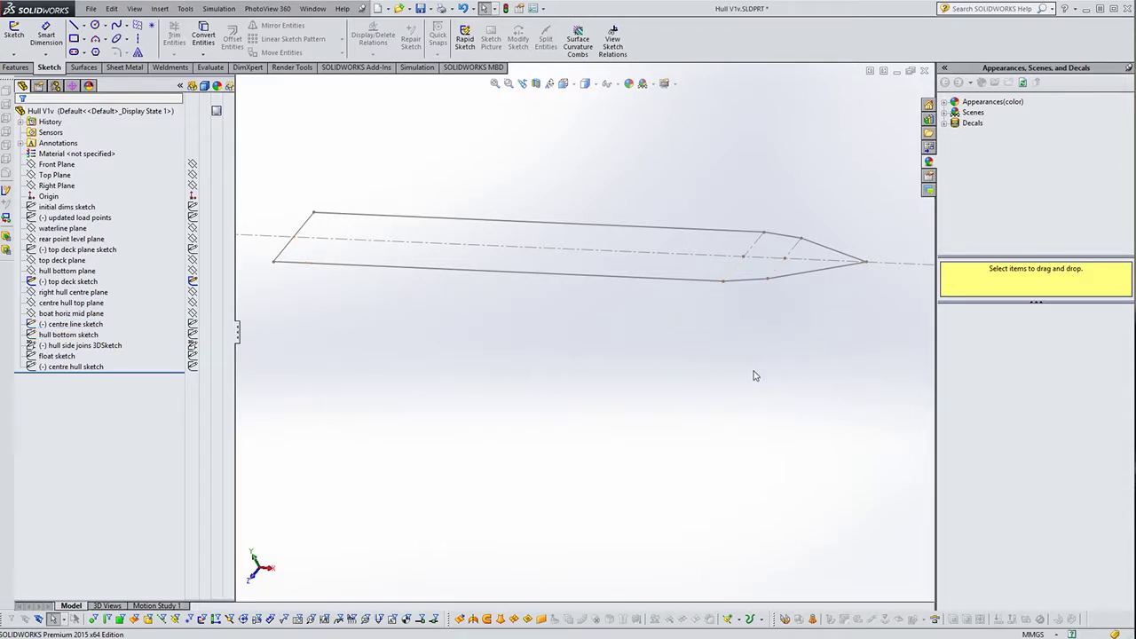
mouse_move(718, 408)
middle_down()
mouse_move(720, 428)
mouse_move(723, 407)
middle_up()
key(z)
key(z)
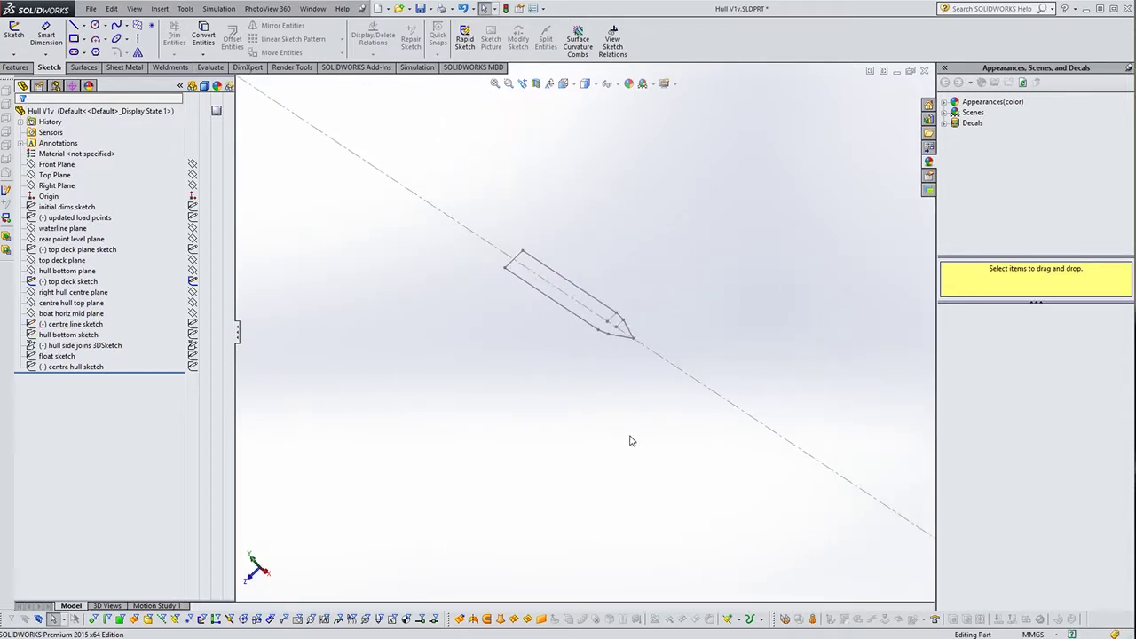
scroll(530, 344, down, 2)
scroll(657, 257, down, 2)
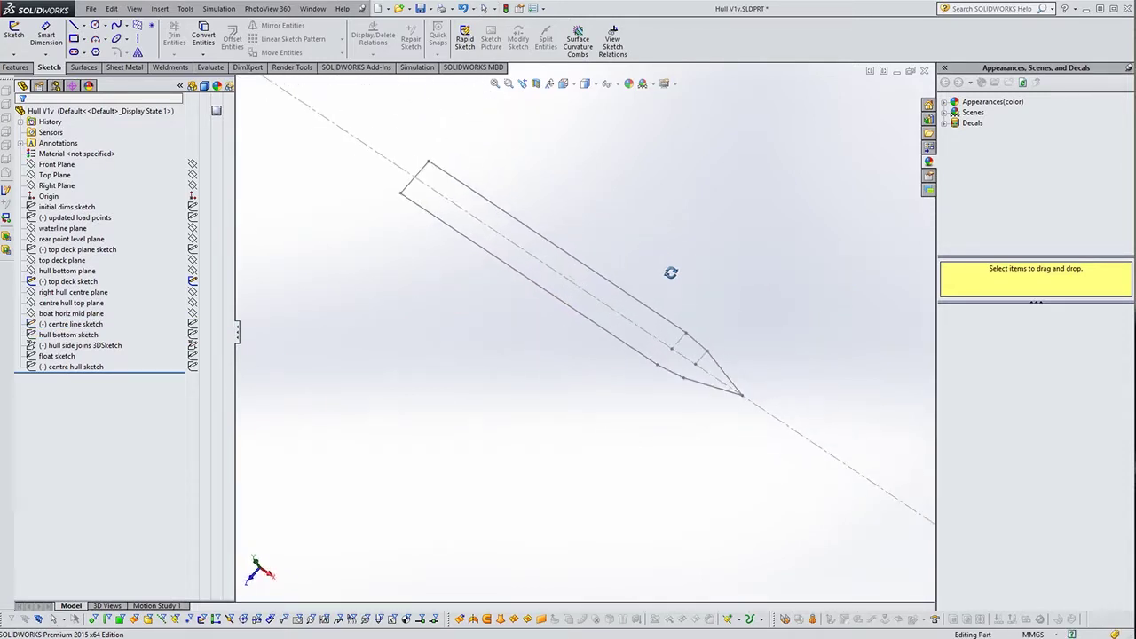
click(192, 323)
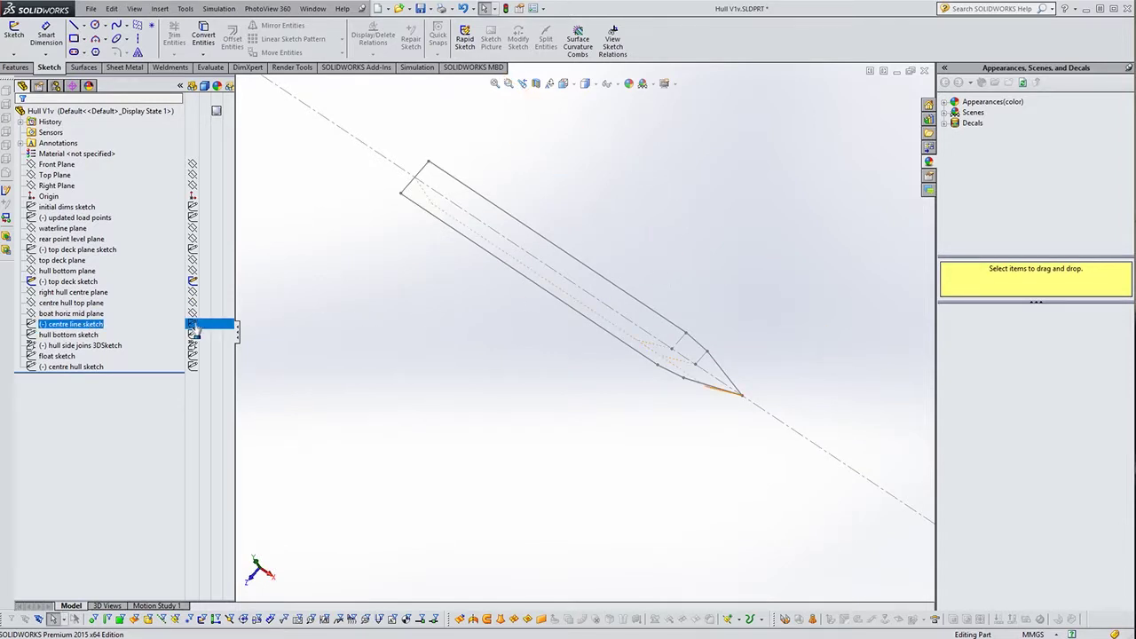
- Set the Front view, zoom to fit, and orbit to inspect the hull sketch outlines
click(249, 579)
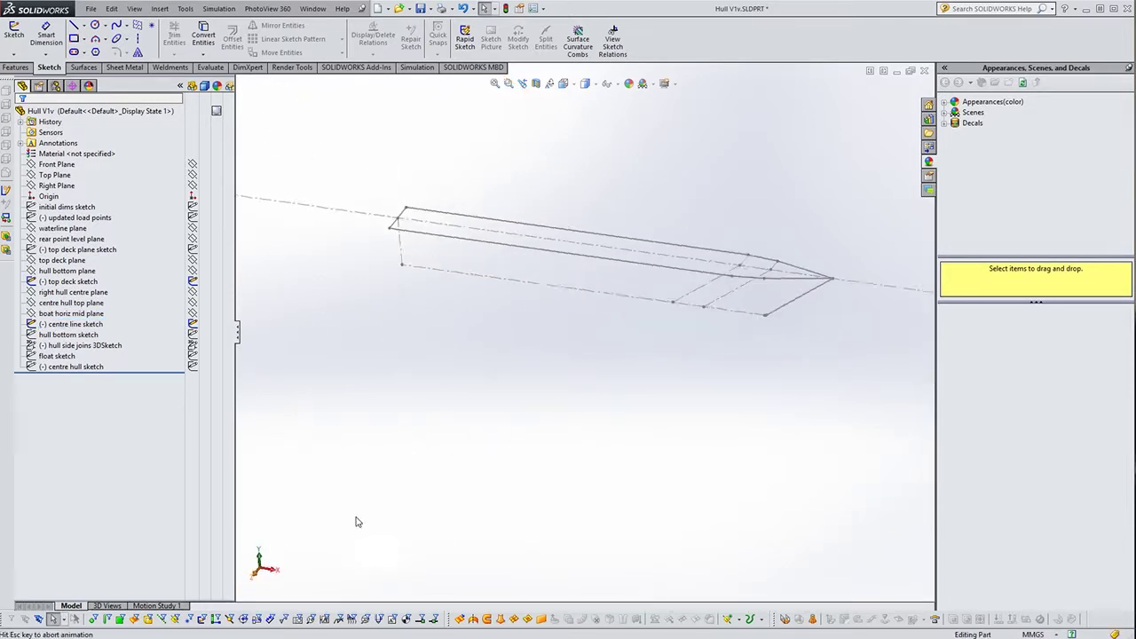
click(496, 84)
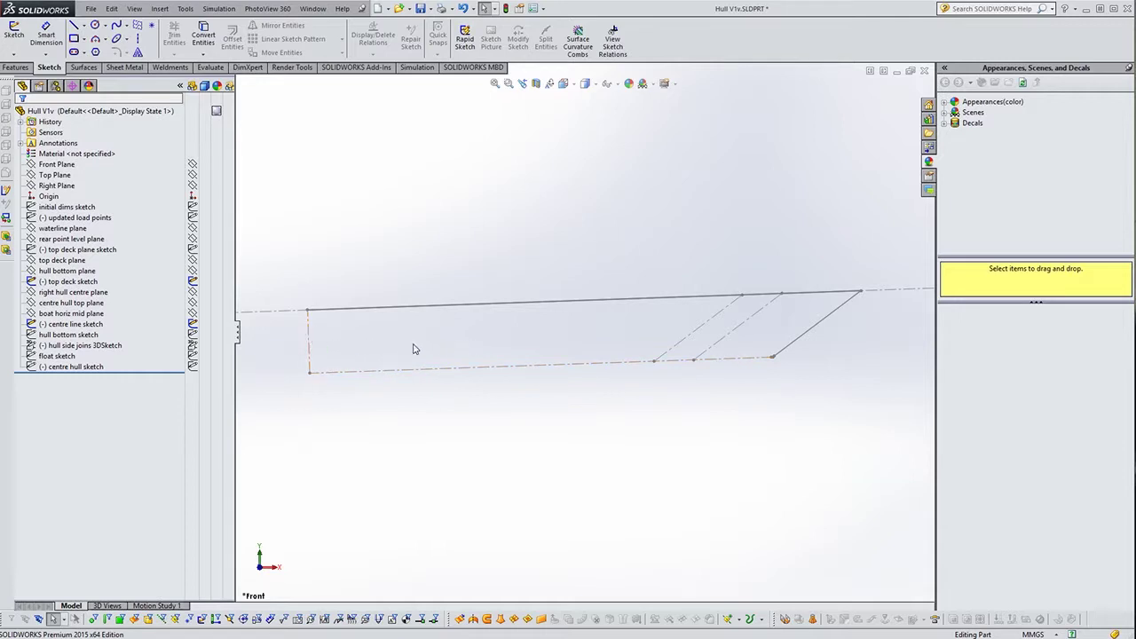
mouse_move(723, 421)
middle_down()
mouse_move(697, 436)
mouse_move(670, 490)
middle_up()
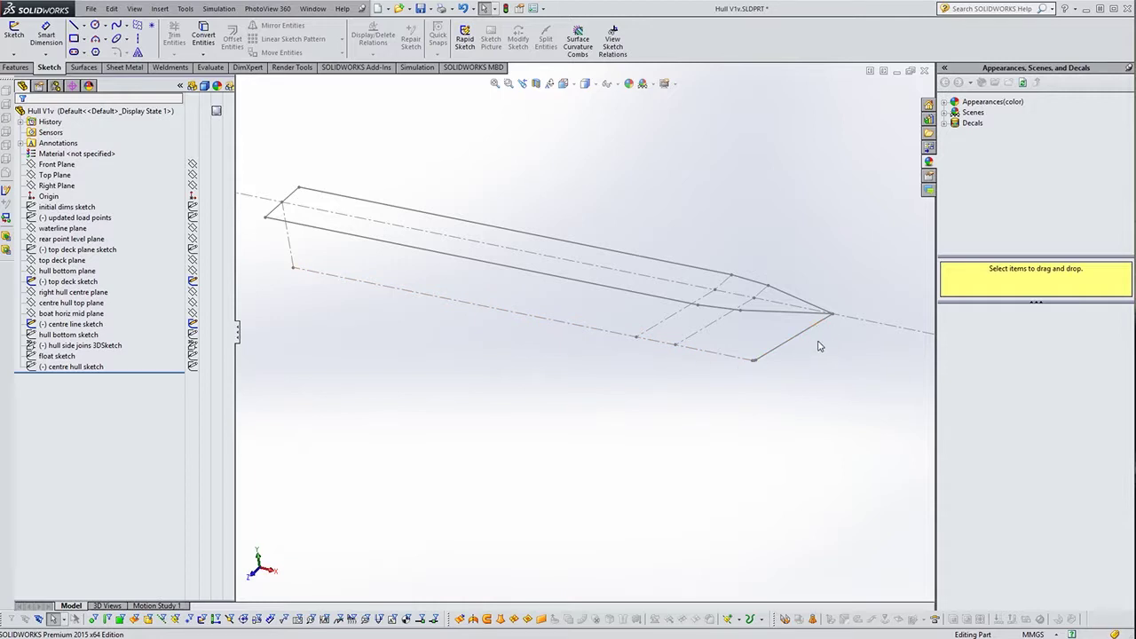
mouse_move(768, 421)
middle_down()
mouse_move(755, 388)
mouse_move(794, 325)
mouse_move(733, 431)
mouse_move(774, 404)
middle_up()
key(Escape)
key(f)
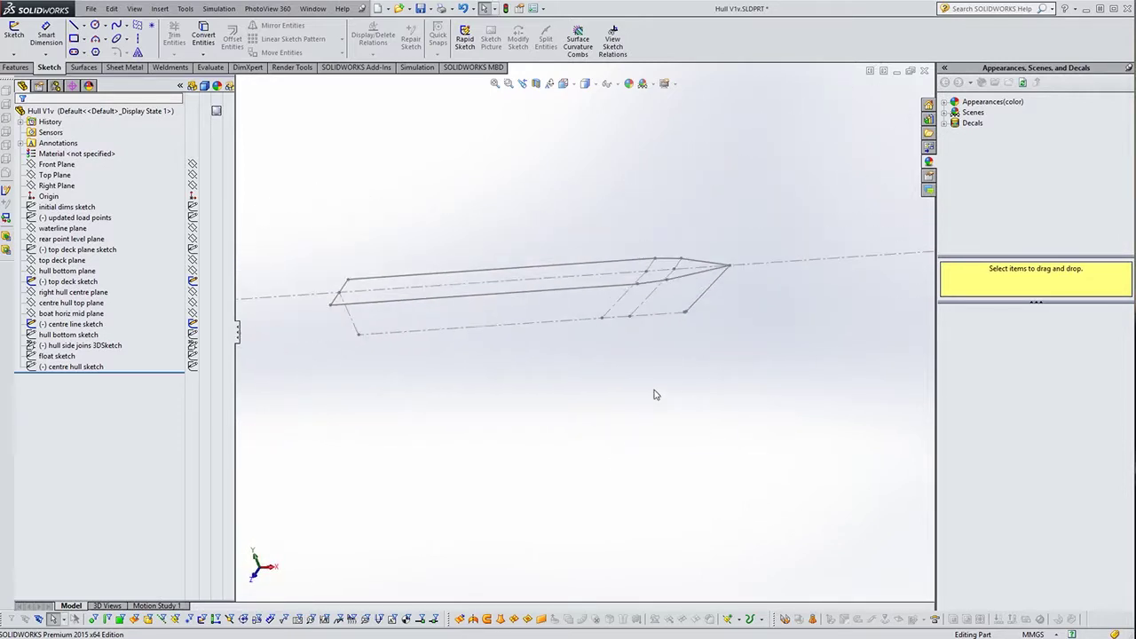
mouse_move(706, 357)
middle_down()
mouse_move(665, 406)
mouse_move(737, 335)
middle_up()
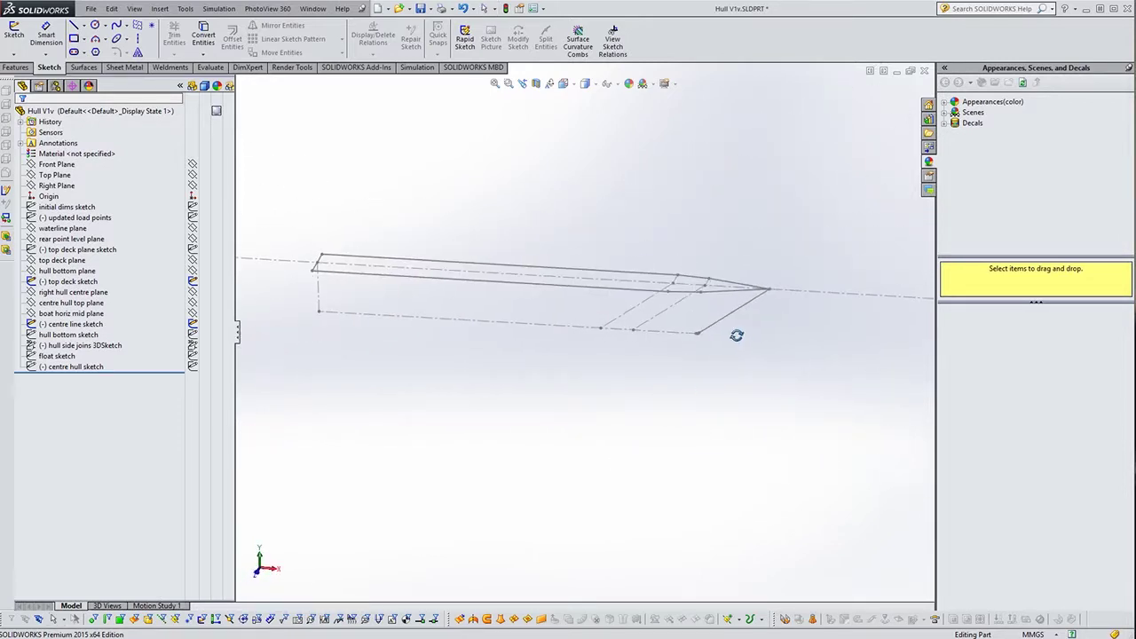
key(Escape)
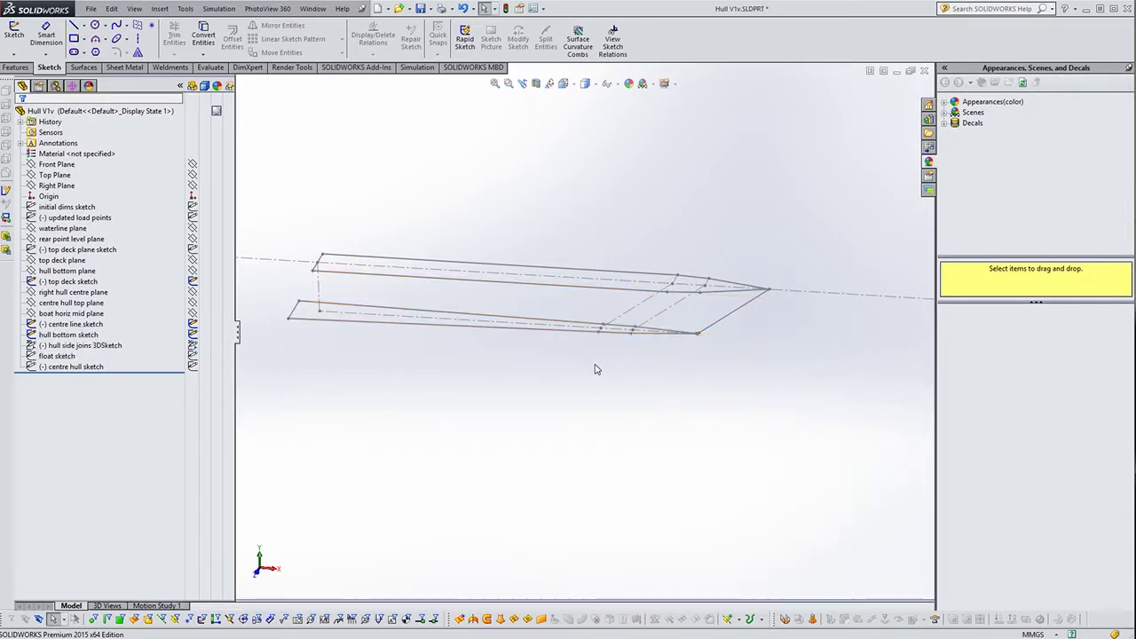
mouse_move(540, 381)
middle_down()
mouse_move(591, 400)
mouse_move(548, 385)
mouse_move(537, 351)
middle_up()
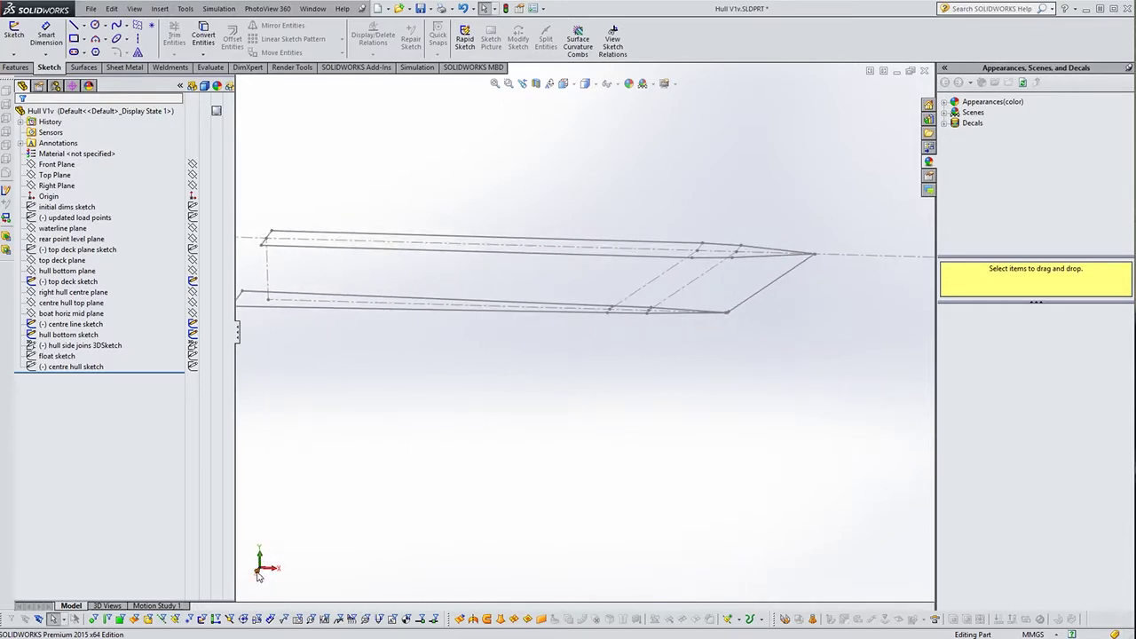
click(258, 575)
scroll(463, 377, down, 5)
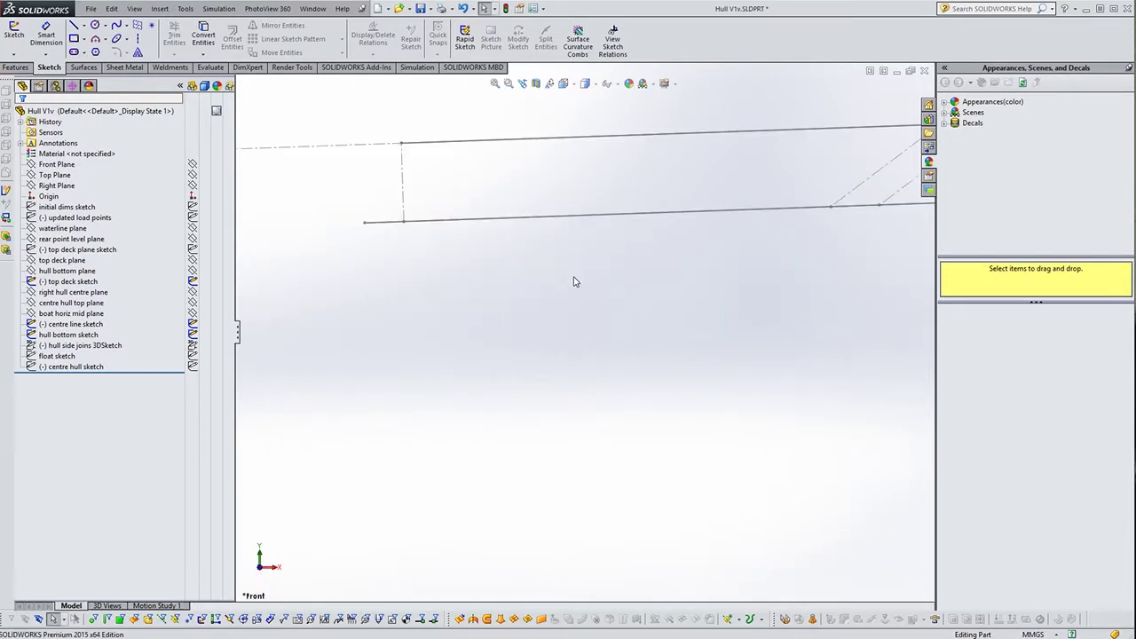
scroll(573, 279, up, 4)
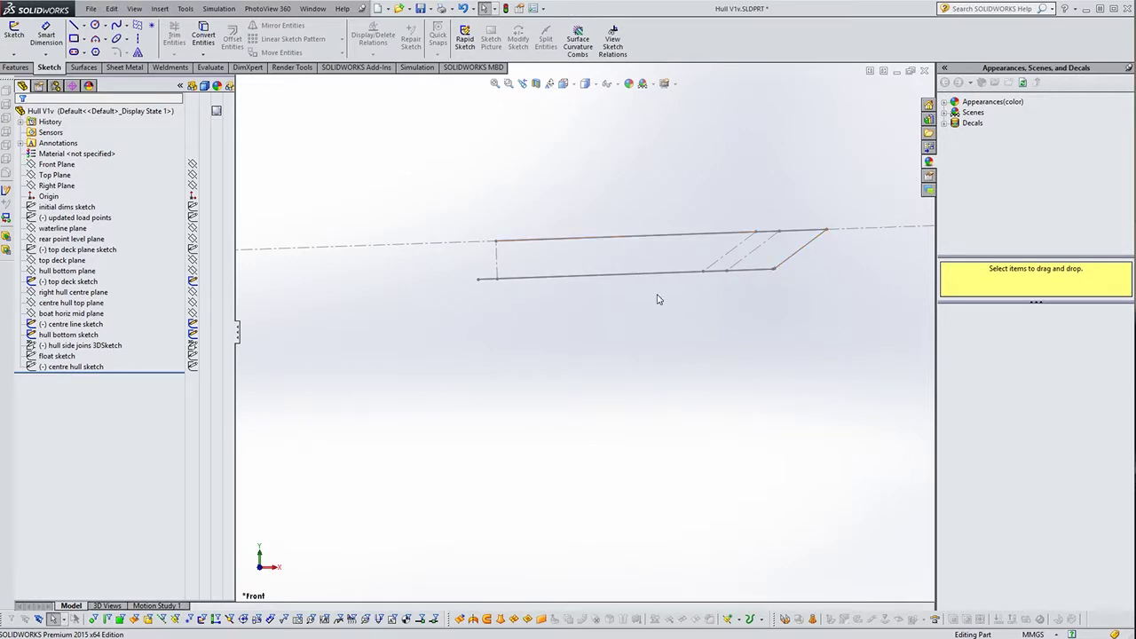
middle_drag(575, 300, 584, 353)
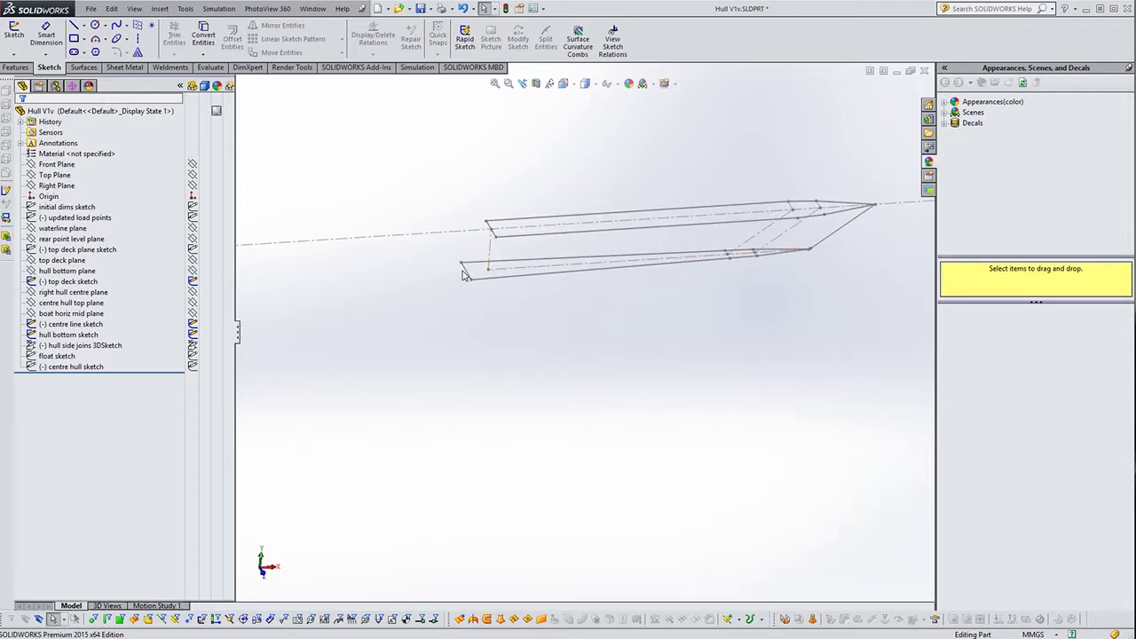
mouse_move(554, 363)
middle_down()
mouse_move(766, 373)
mouse_move(702, 362)
mouse_move(713, 355)
middle_up()
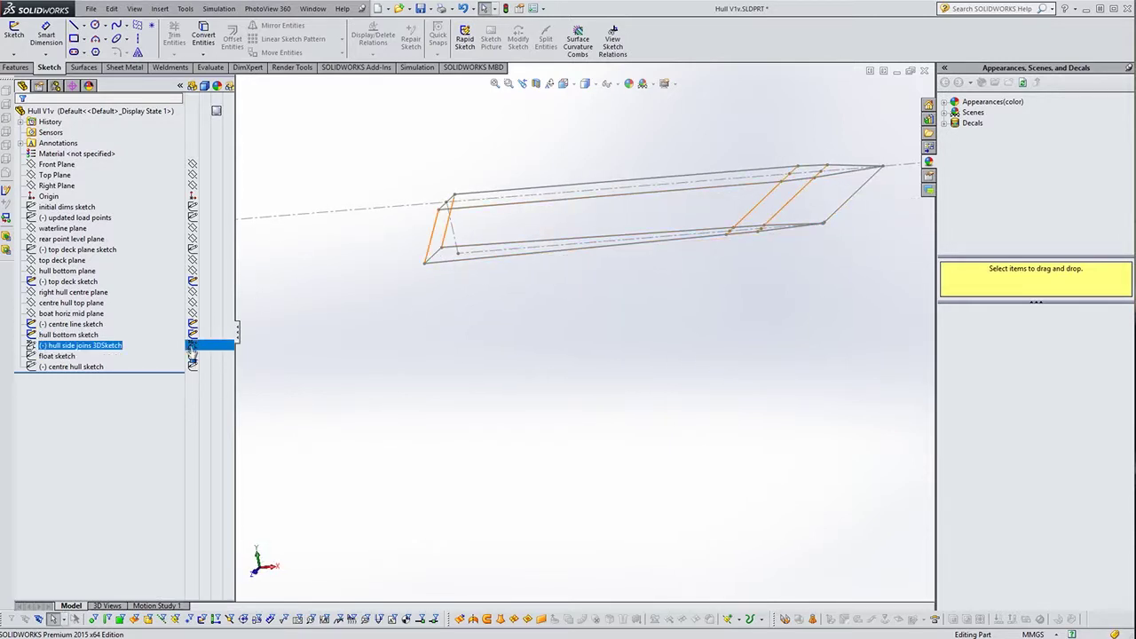
- Deselect the hull side joins 3D sketch and inspect the wireframe from diagonal, end-on and side views
click(577, 288)
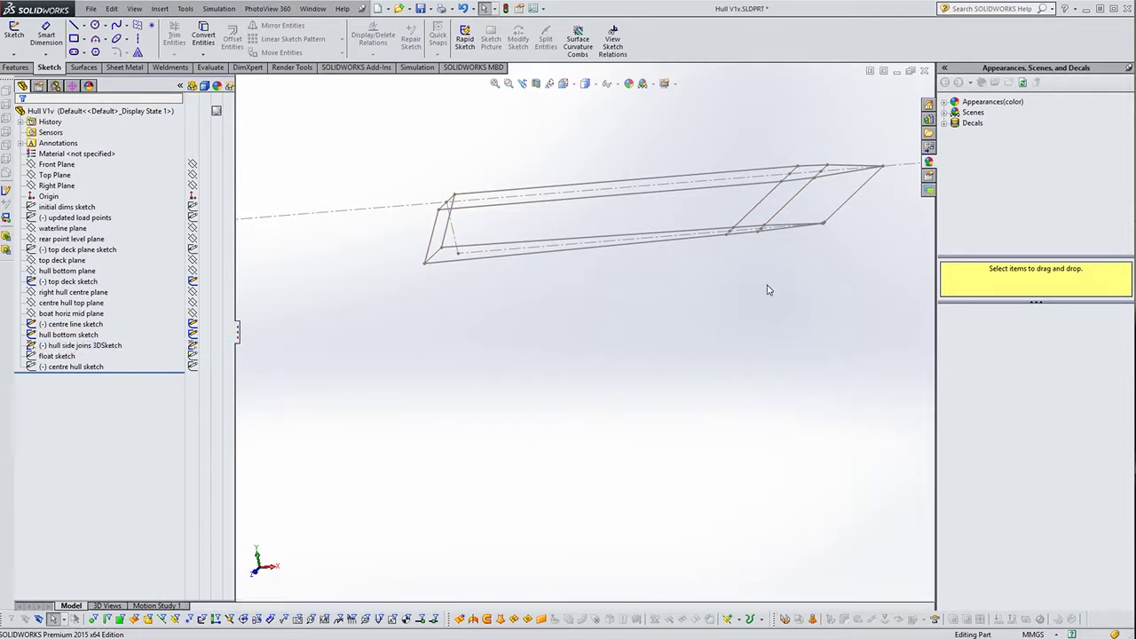
mouse_move(769, 289)
middle_down()
mouse_move(720, 305)
mouse_move(715, 322)
mouse_move(682, 334)
mouse_move(716, 329)
mouse_move(687, 312)
middle_up()
scroll(639, 284, down, 2)
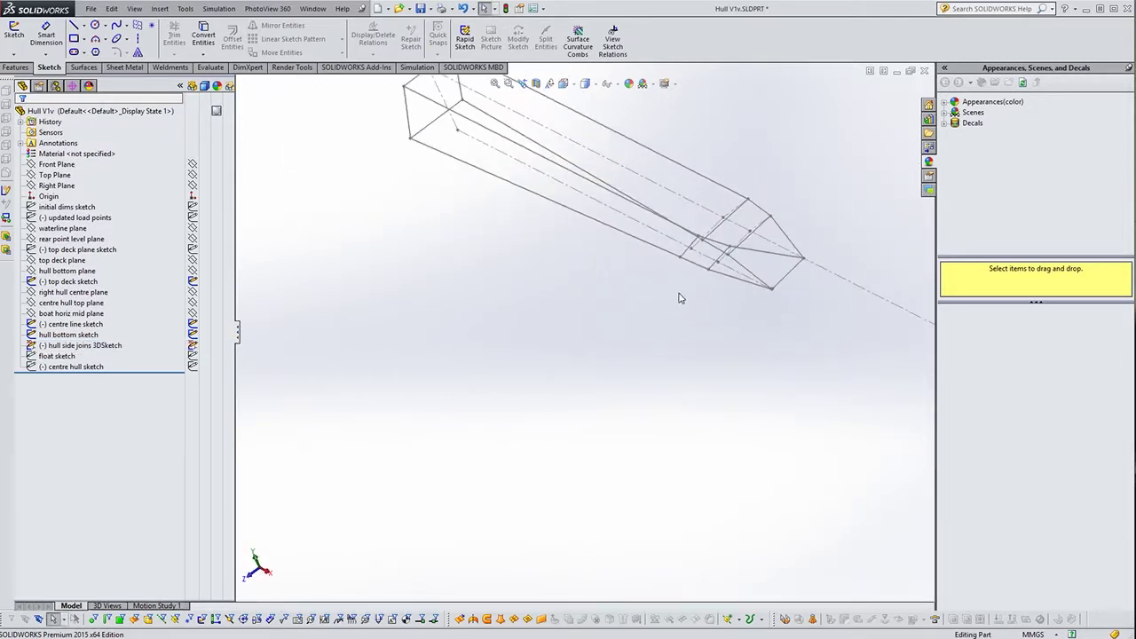
scroll(677, 296, down, 2)
scroll(684, 286, down, 3)
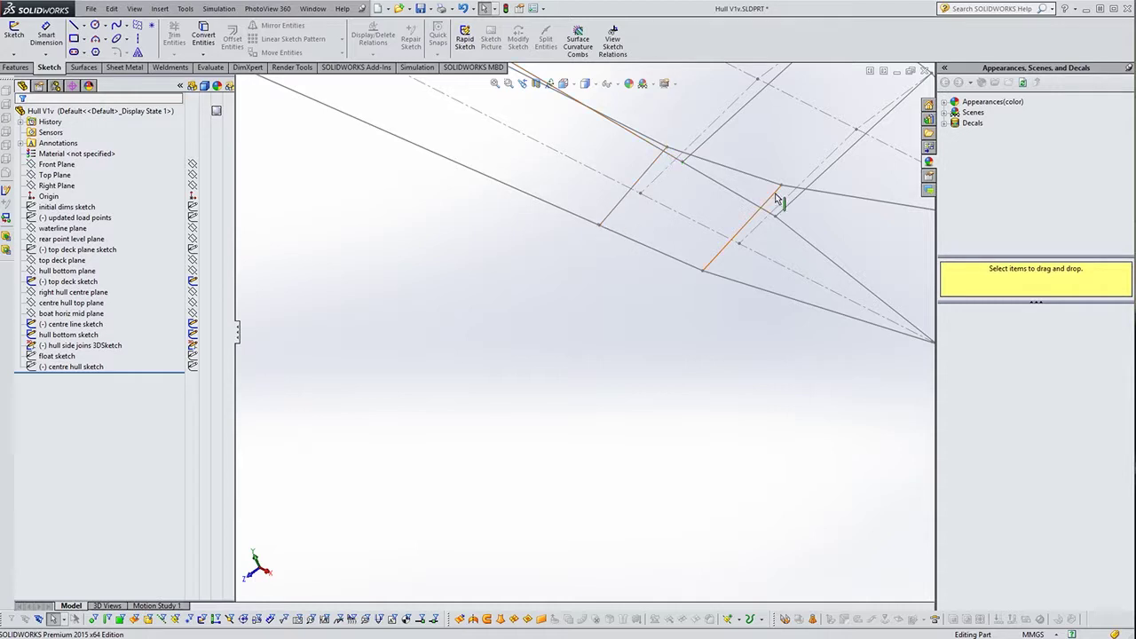
scroll(759, 324, up, 3)
middle_drag(769, 328, 728, 357)
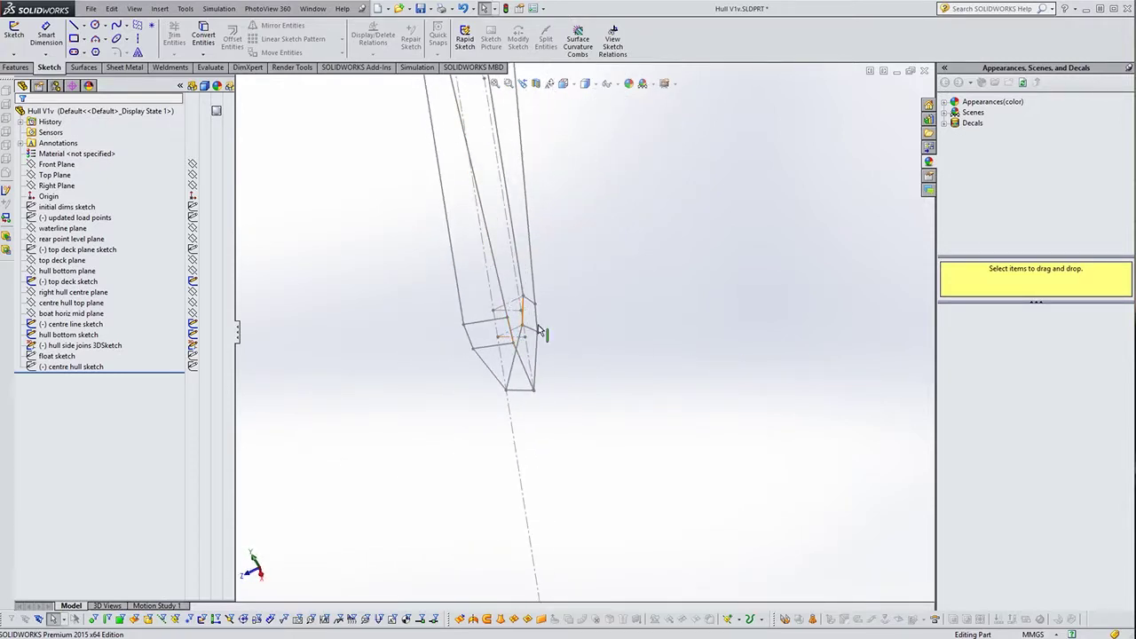
scroll(598, 334, down, 1)
scroll(598, 335, down, 1)
scroll(522, 382, down, 1)
mouse_move(523, 382)
middle_down()
mouse_move(595, 299)
mouse_move(586, 370)
middle_up()
scroll(536, 386, up, 3)
scroll(414, 318, down, 1)
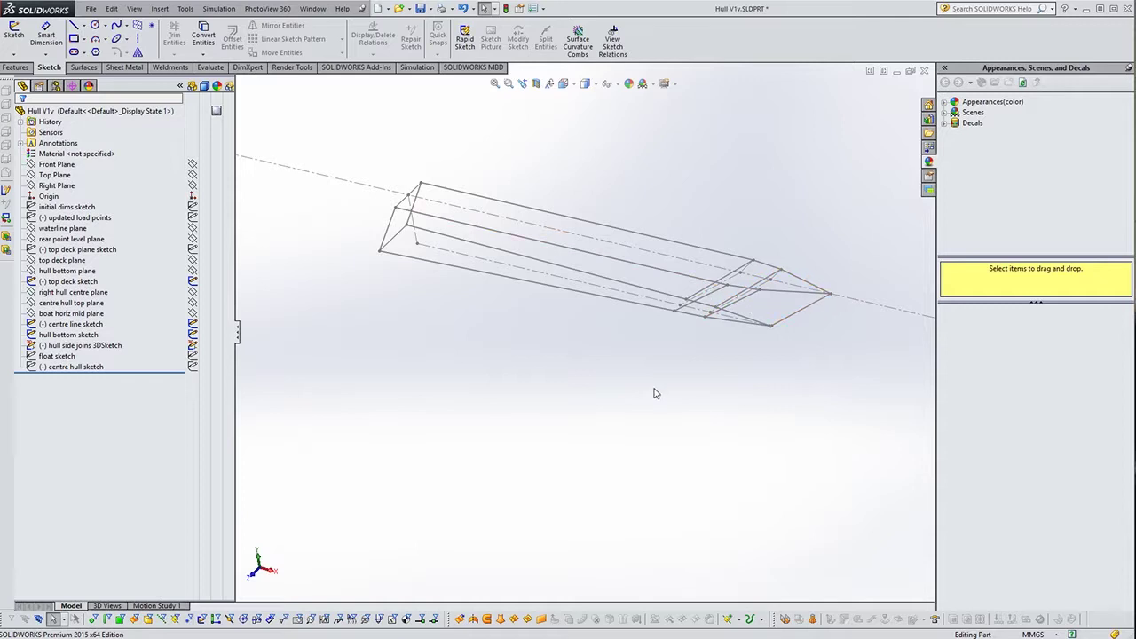
mouse_move(654, 393)
middle_down()
mouse_move(538, 404)
mouse_move(684, 362)
middle_up()
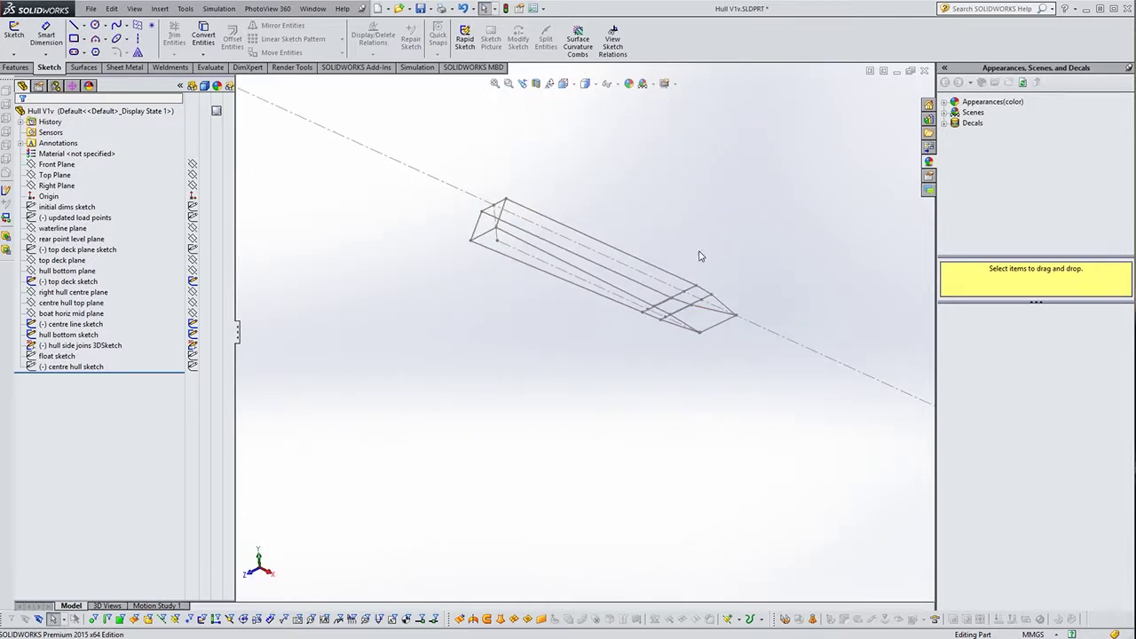
scroll(676, 307, down, 2)
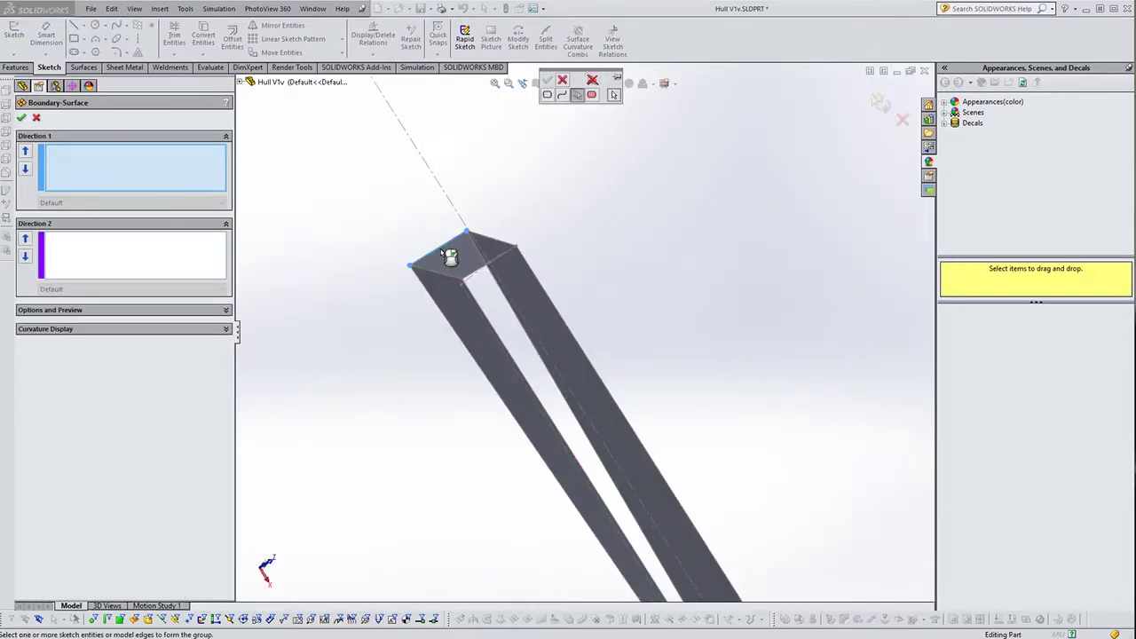
- Pick two hull edge groups as Direction 1 profiles, then clear the profile list
click(450, 256)
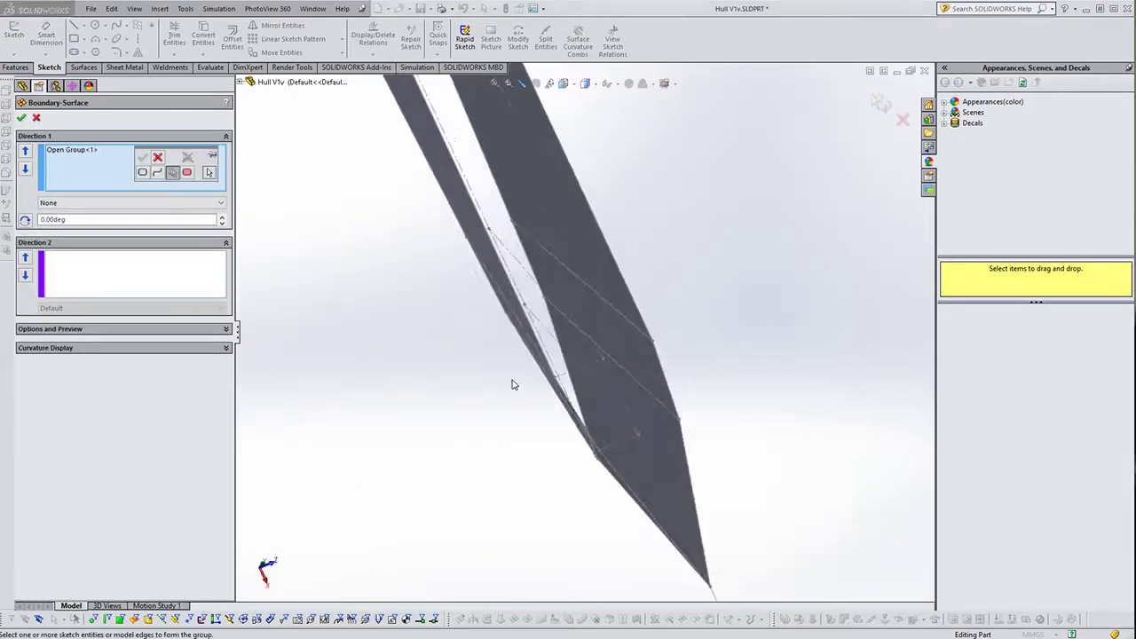
click(543, 256)
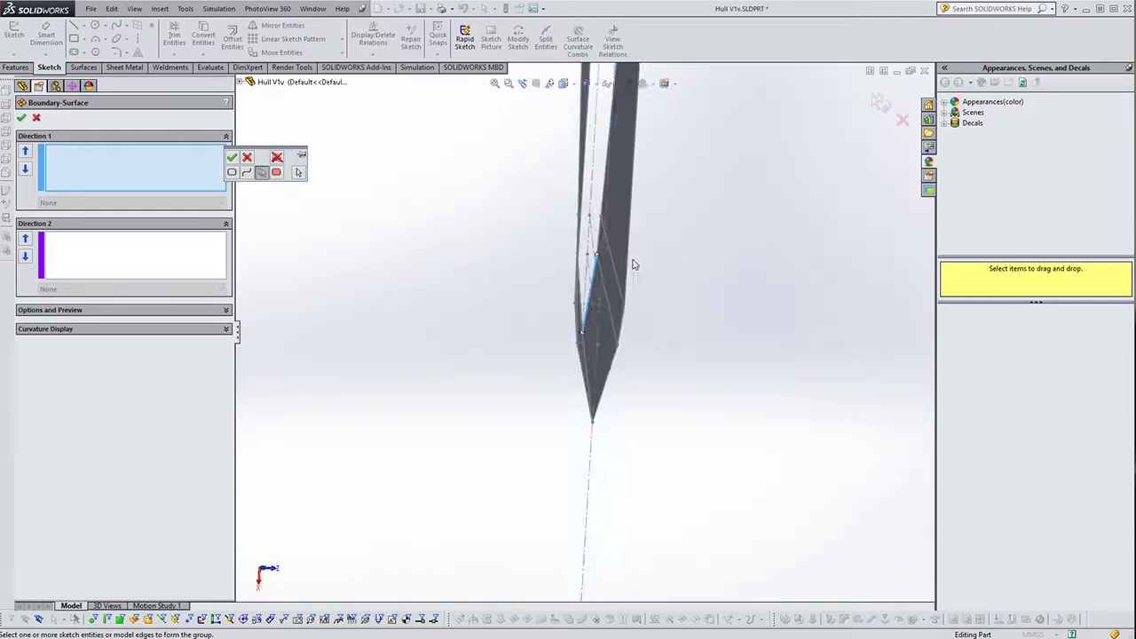
right_click(130, 168)
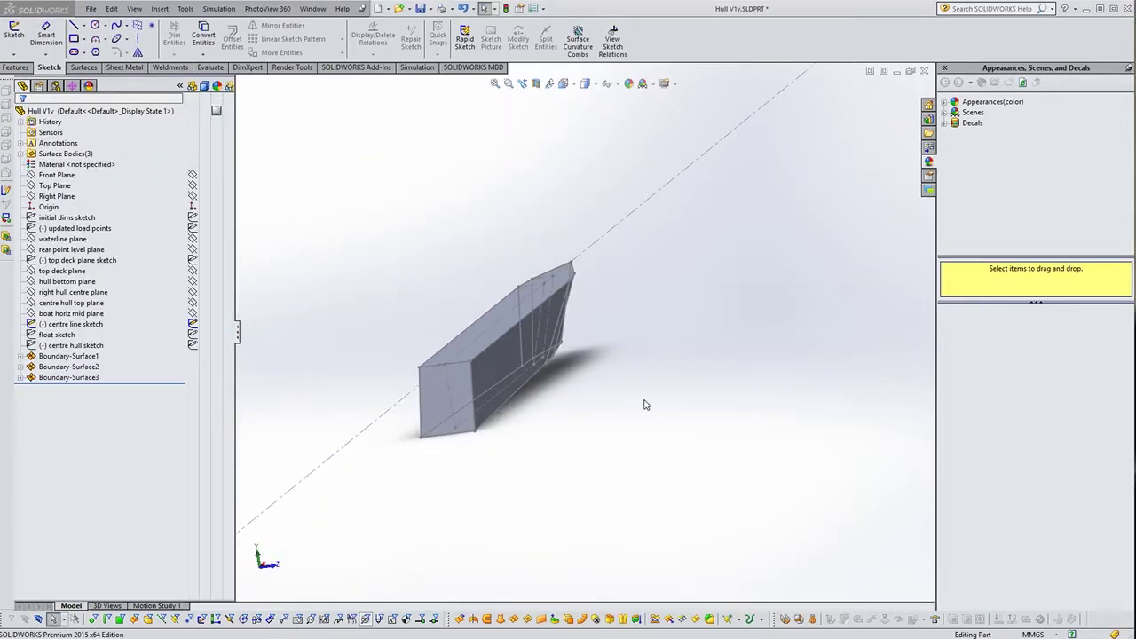
- Highlight the centre line, hull side joins 3DSketch and top deck sketches under Boundary-Surface1
click(192, 324)
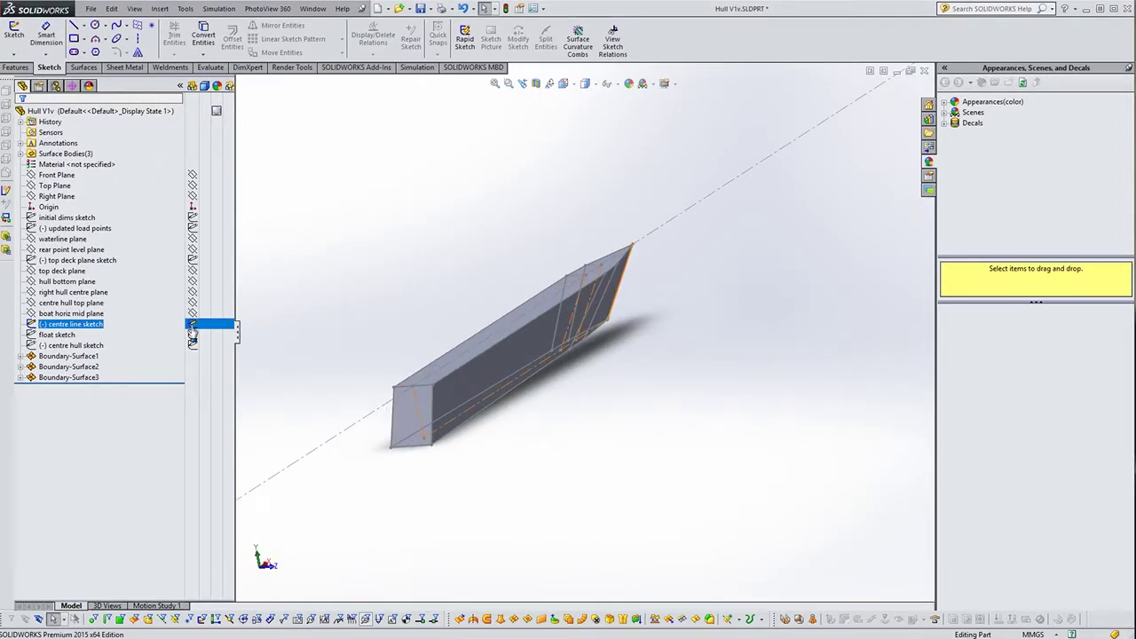
click(307, 452)
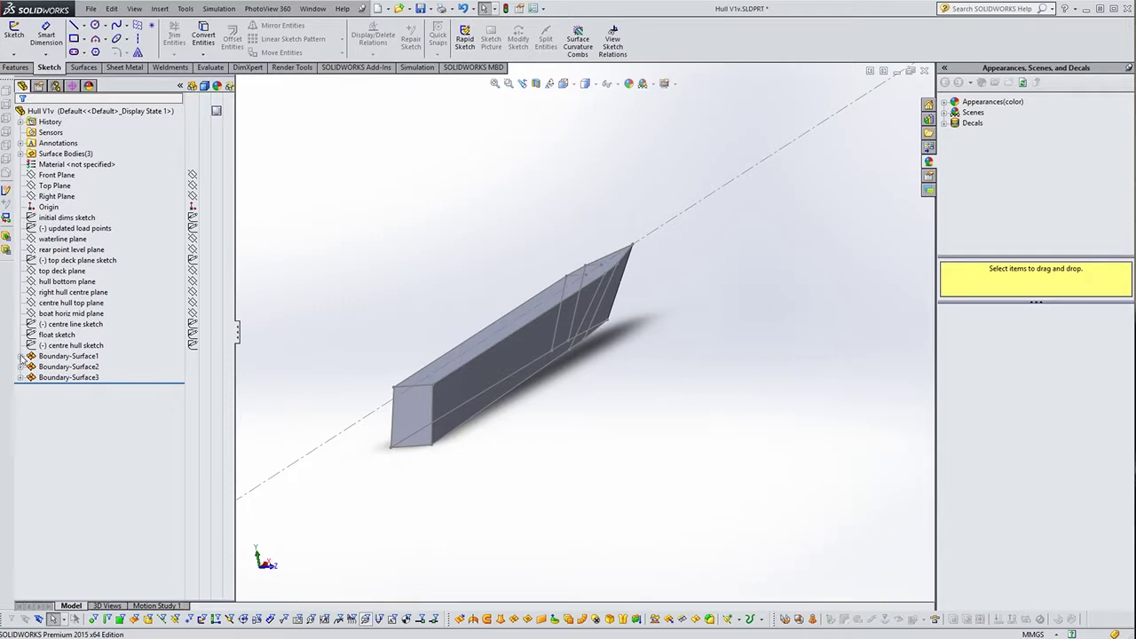
click(21, 355)
click(191, 367)
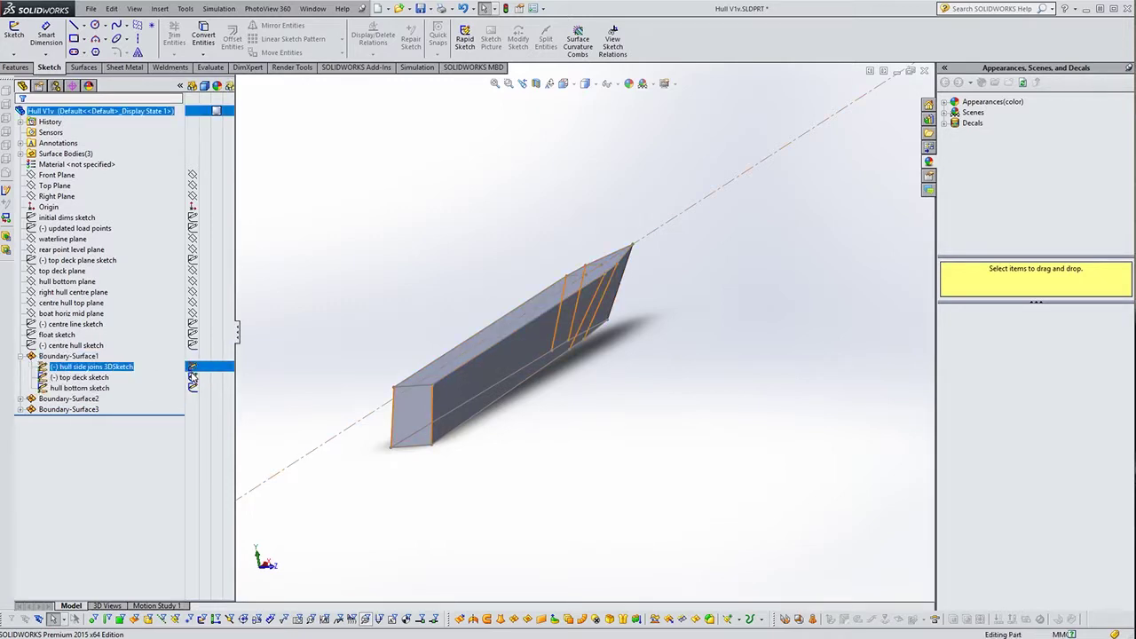
click(192, 377)
click(426, 450)
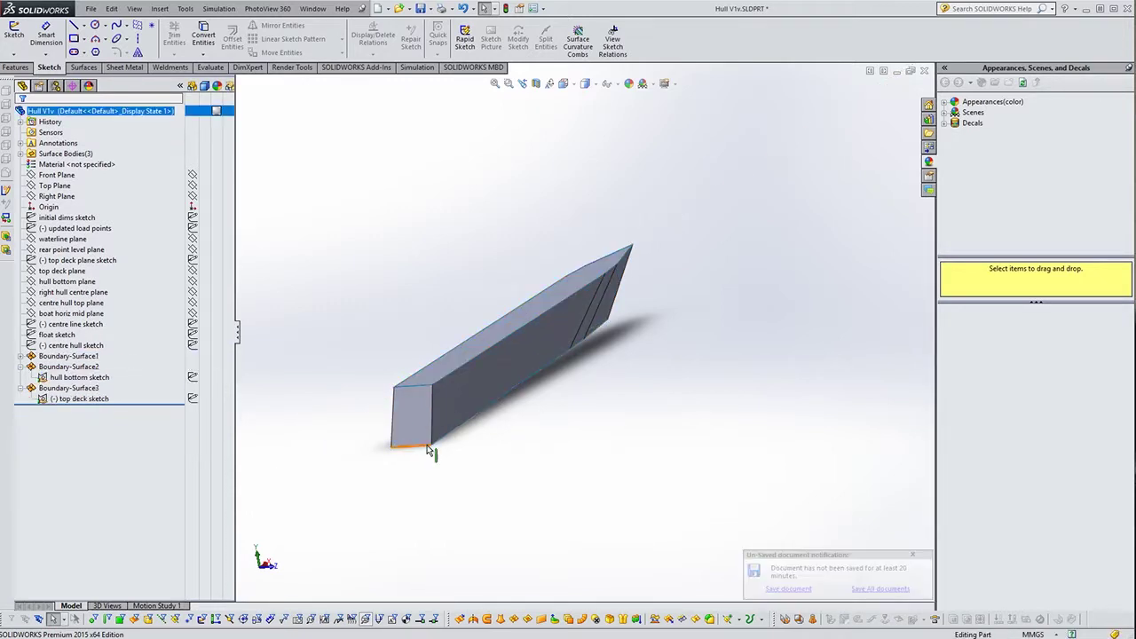
- Orbit the hull through end-on and long angled views to inspect its side
mouse_move(656, 413)
middle_down()
mouse_move(623, 401)
mouse_move(682, 423)
mouse_move(689, 380)
mouse_move(551, 380)
mouse_move(461, 411)
mouse_move(449, 400)
mouse_move(586, 381)
mouse_move(516, 327)
mouse_move(443, 327)
mouse_move(457, 327)
mouse_move(470, 276)
mouse_move(465, 240)
mouse_move(561, 330)
mouse_move(682, 337)
mouse_move(580, 332)
mouse_move(435, 359)
mouse_move(448, 288)
mouse_move(637, 153)
middle_up()
mouse_move(543, 493)
middle_down()
mouse_move(645, 464)
mouse_move(558, 505)
mouse_move(545, 487)
mouse_move(560, 482)
middle_up()
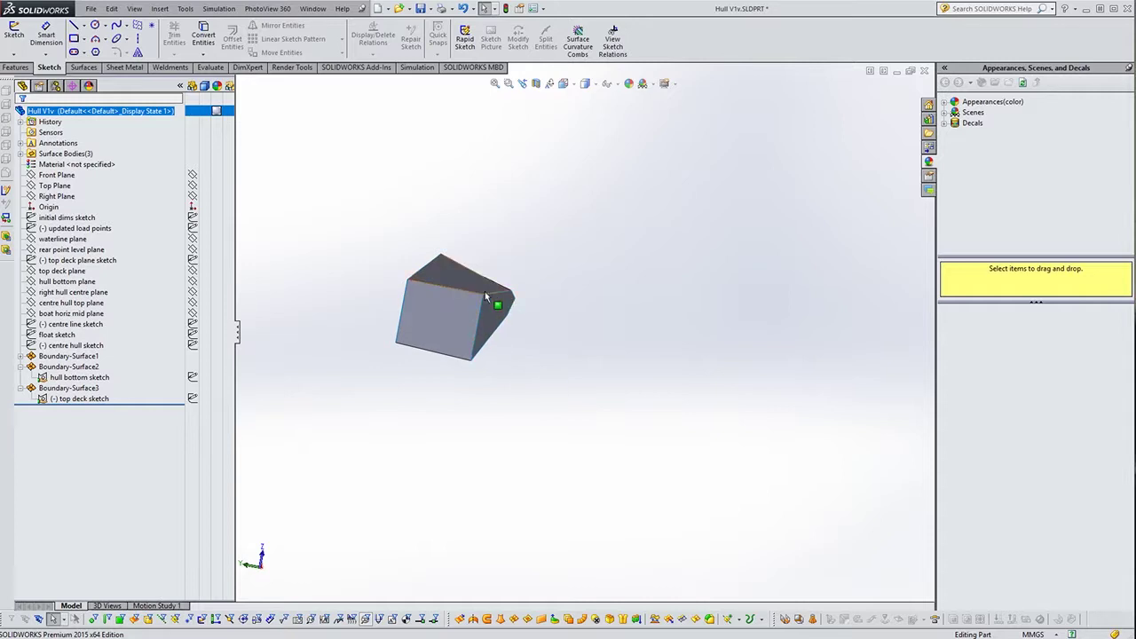
mouse_move(630, 295)
middle_down()
mouse_move(489, 514)
mouse_move(512, 502)
mouse_move(519, 471)
middle_up()
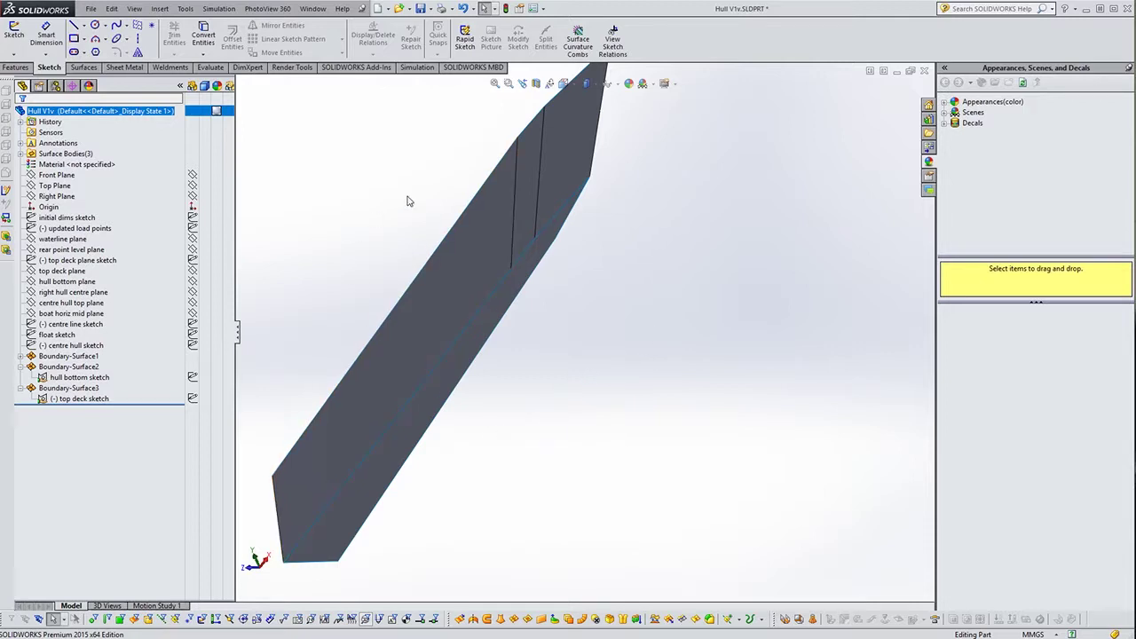
mouse_move(542, 446)
middle_down()
mouse_move(598, 386)
mouse_move(621, 332)
mouse_move(642, 443)
mouse_move(676, 403)
middle_up()
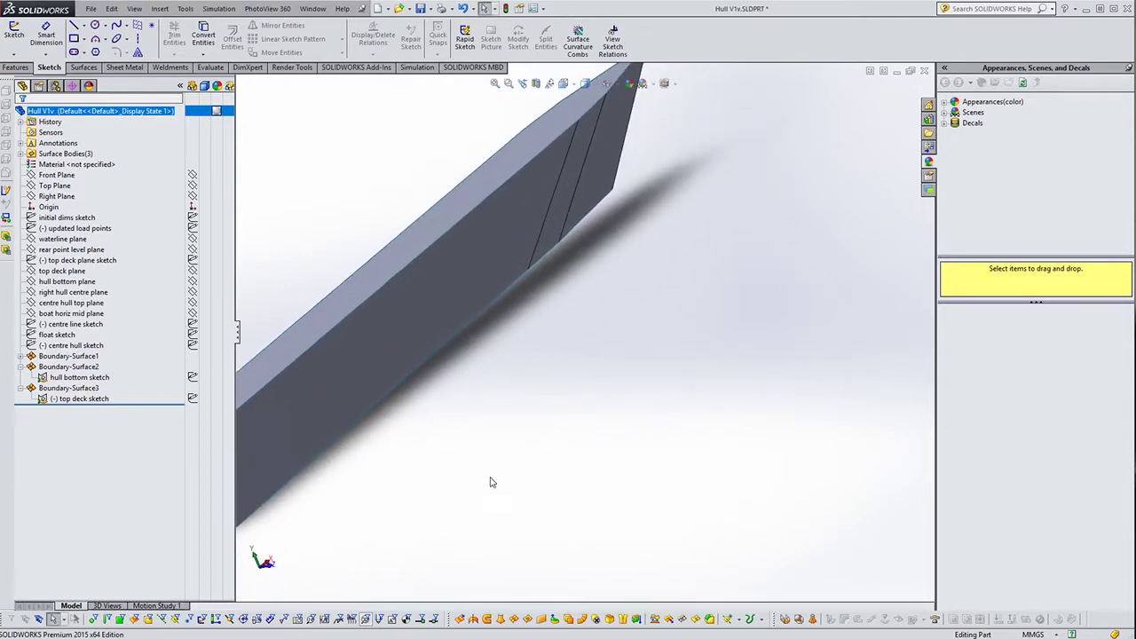
scroll(484, 481, up, 3)
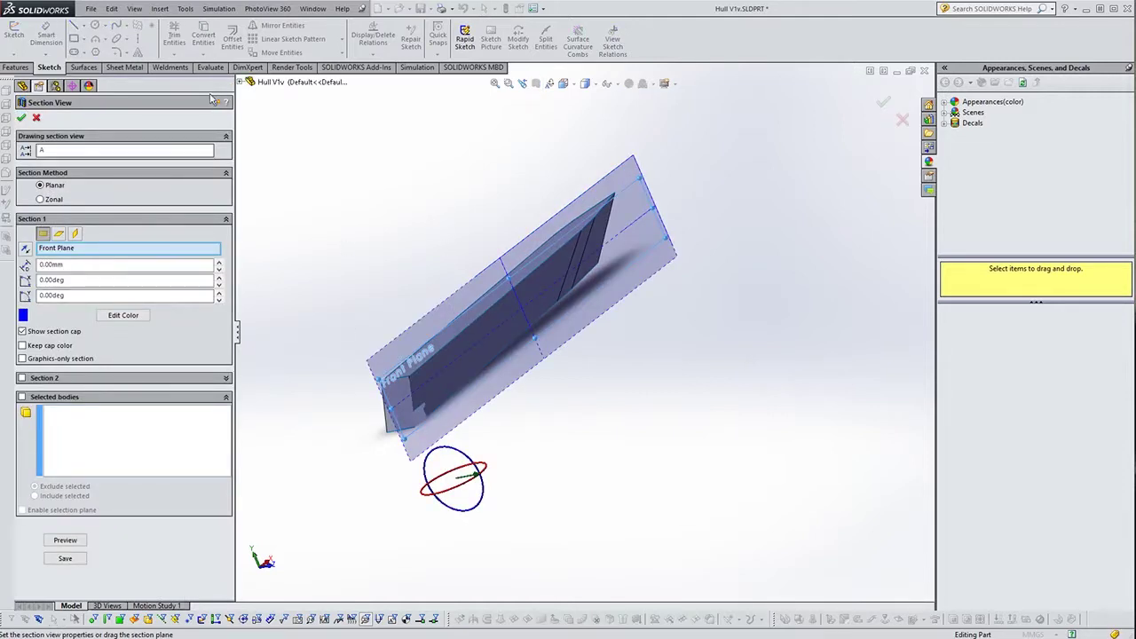
- Section the hull on the Right Plane offset 192mm, then close the section view
click(242, 82)
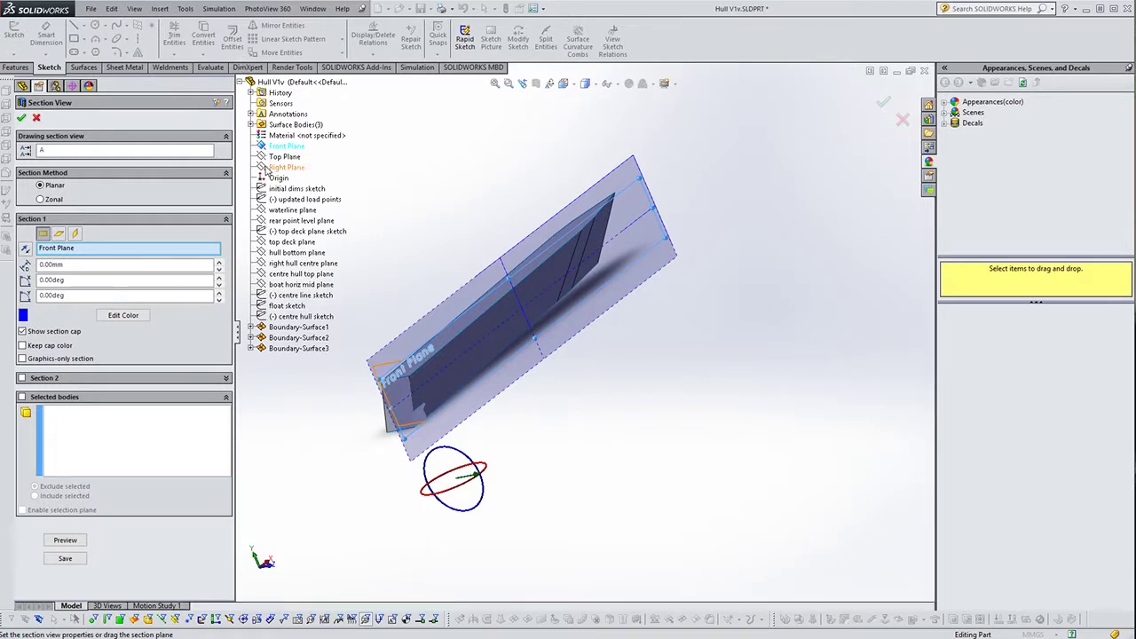
click(270, 169)
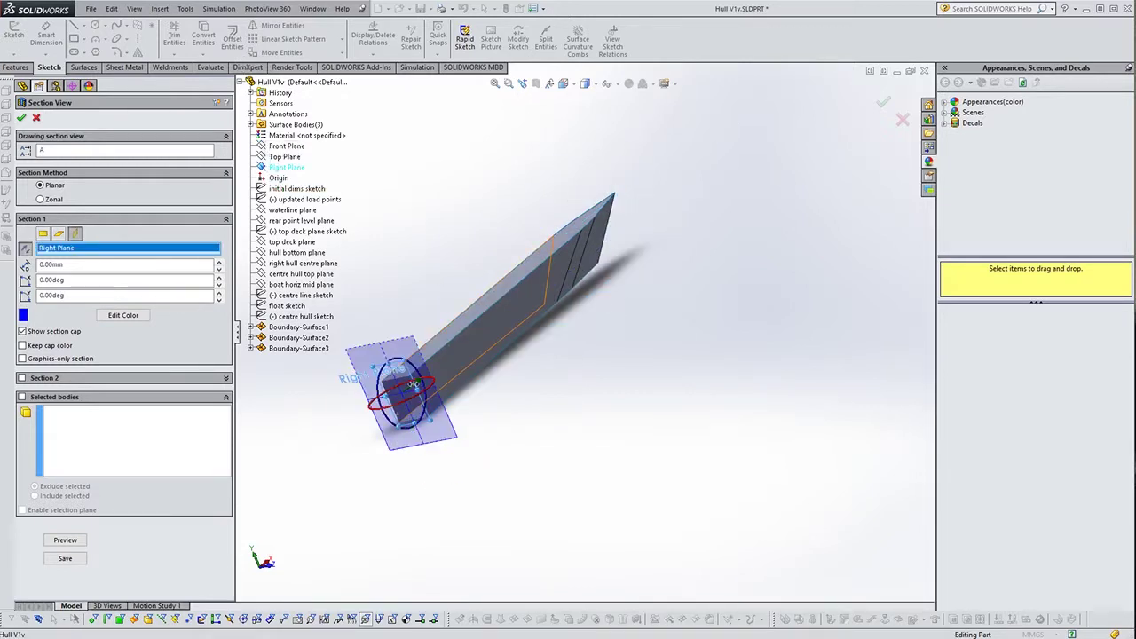
drag(419, 386, 493, 346)
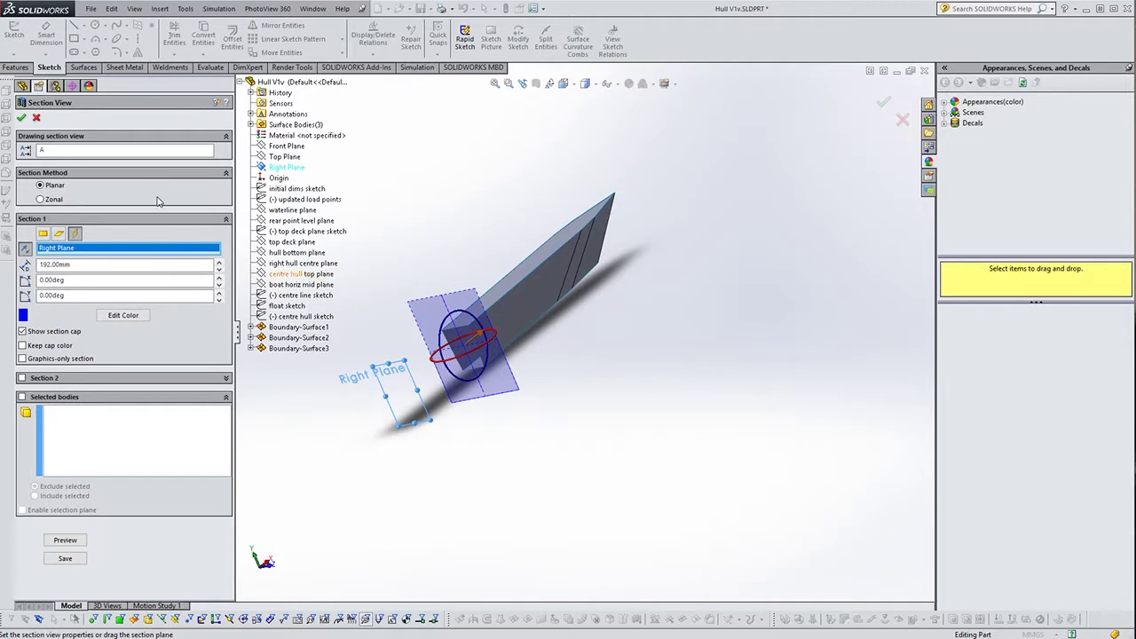
click(22, 119)
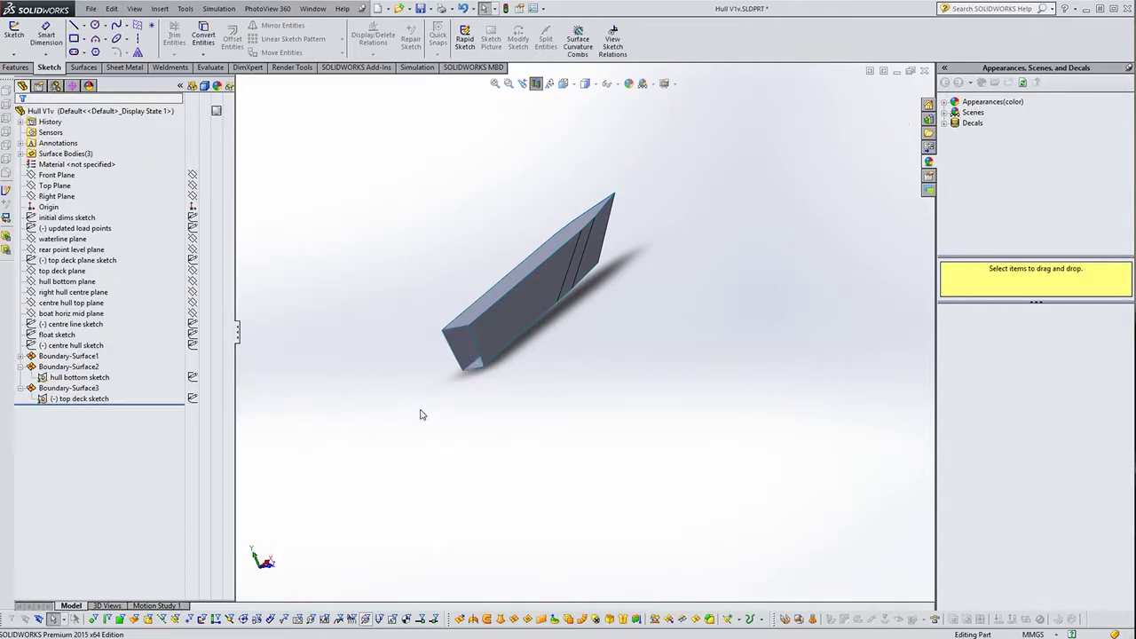
- Orbit to inspect the hull's open end, finishing on a long diagonal view
mouse_move(457, 409)
middle_down()
mouse_move(523, 308)
mouse_move(534, 321)
middle_up()
scroll(539, 296, down, 2)
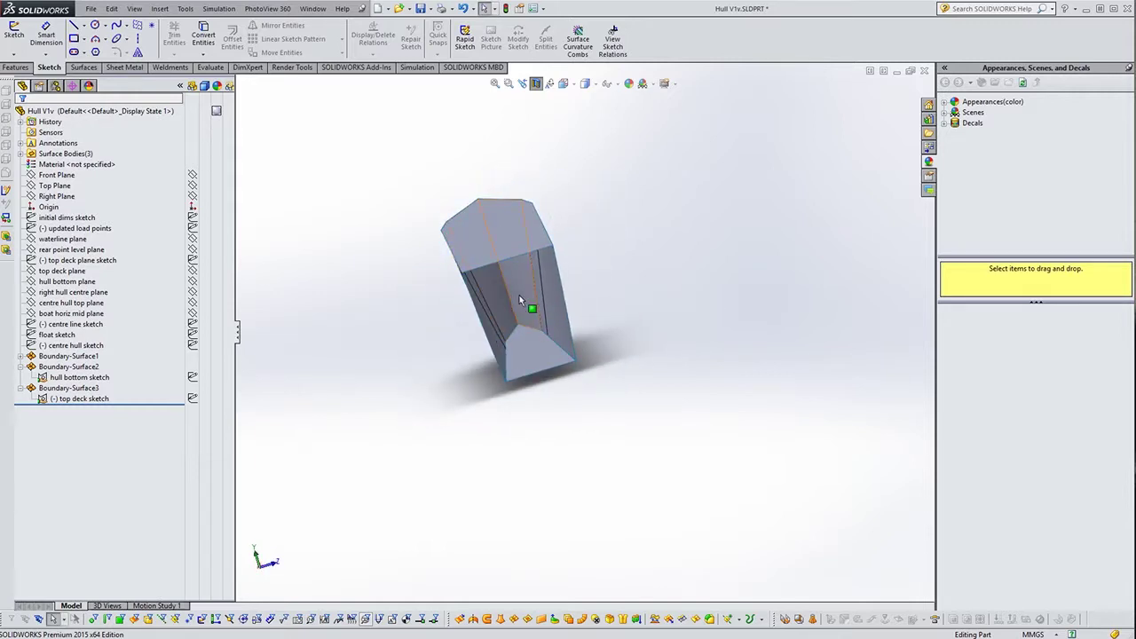
mouse_move(684, 350)
middle_down()
mouse_move(662, 346)
mouse_move(652, 370)
mouse_move(675, 340)
mouse_move(672, 367)
mouse_move(665, 347)
mouse_move(685, 340)
mouse_move(669, 359)
mouse_move(537, 323)
middle_up()
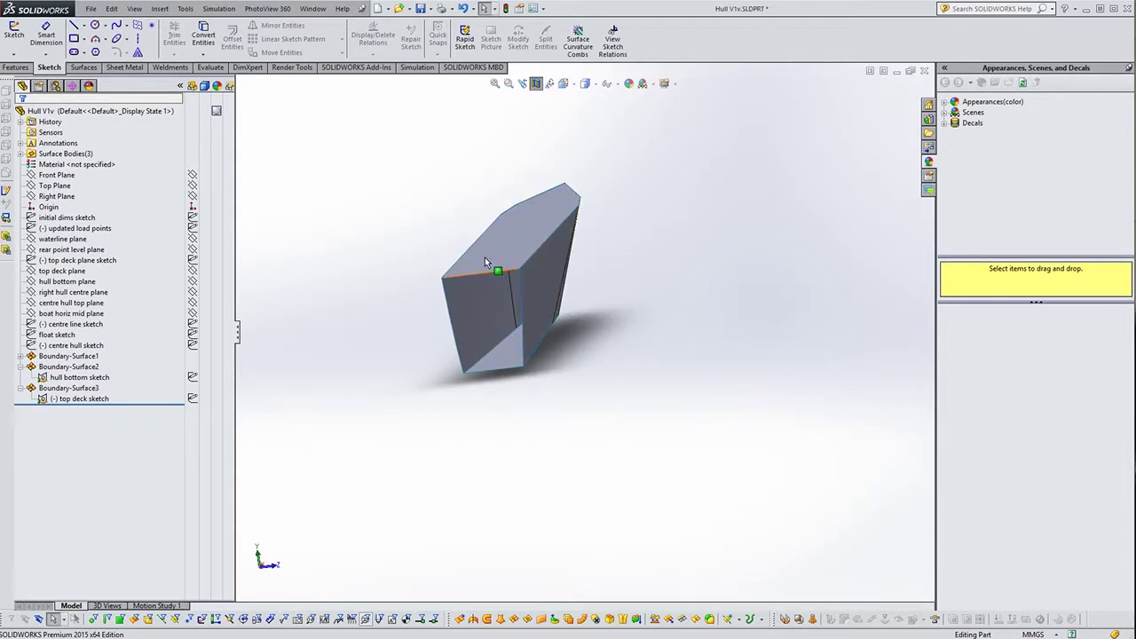
middle_drag(617, 309, 444, 298)
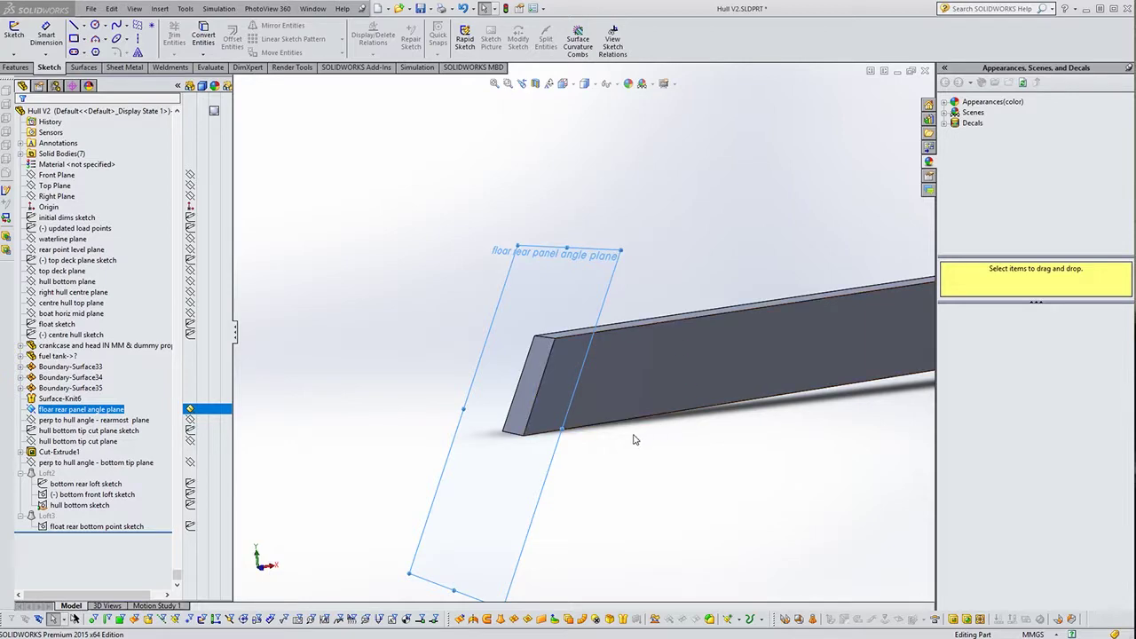
- Inspect the hull's rear end, select the rearmost perpendicular plane and view it from the front
mouse_move(634, 439)
middle_down()
mouse_move(724, 362)
mouse_move(619, 459)
mouse_move(647, 456)
mouse_move(724, 405)
mouse_move(611, 456)
mouse_move(619, 426)
mouse_move(648, 404)
mouse_move(664, 405)
mouse_move(616, 436)
mouse_move(635, 445)
mouse_move(608, 465)
mouse_move(634, 441)
mouse_move(624, 434)
mouse_move(609, 471)
middle_up()
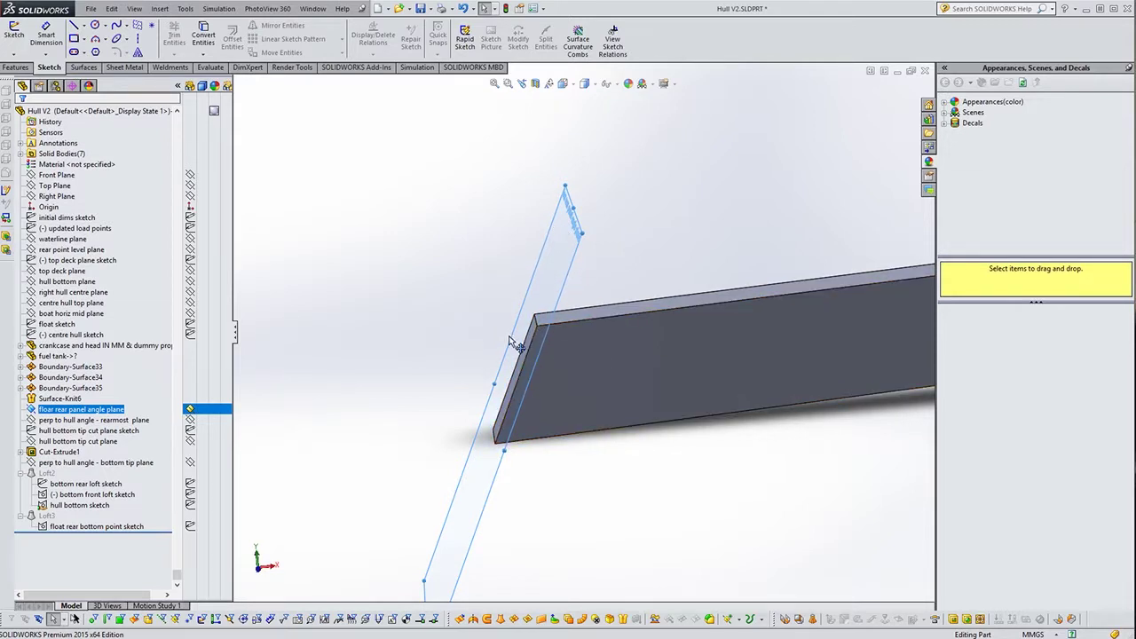
middle_drag(521, 361, 546, 341)
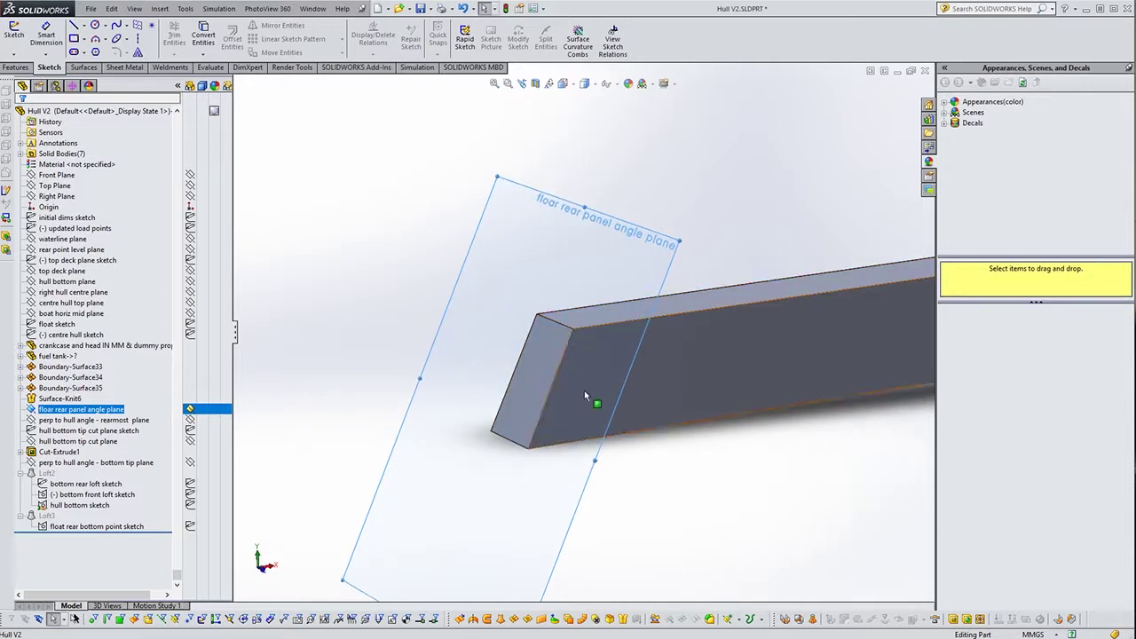
middle_drag(584, 391, 632, 410)
ctrl+click(189, 423)
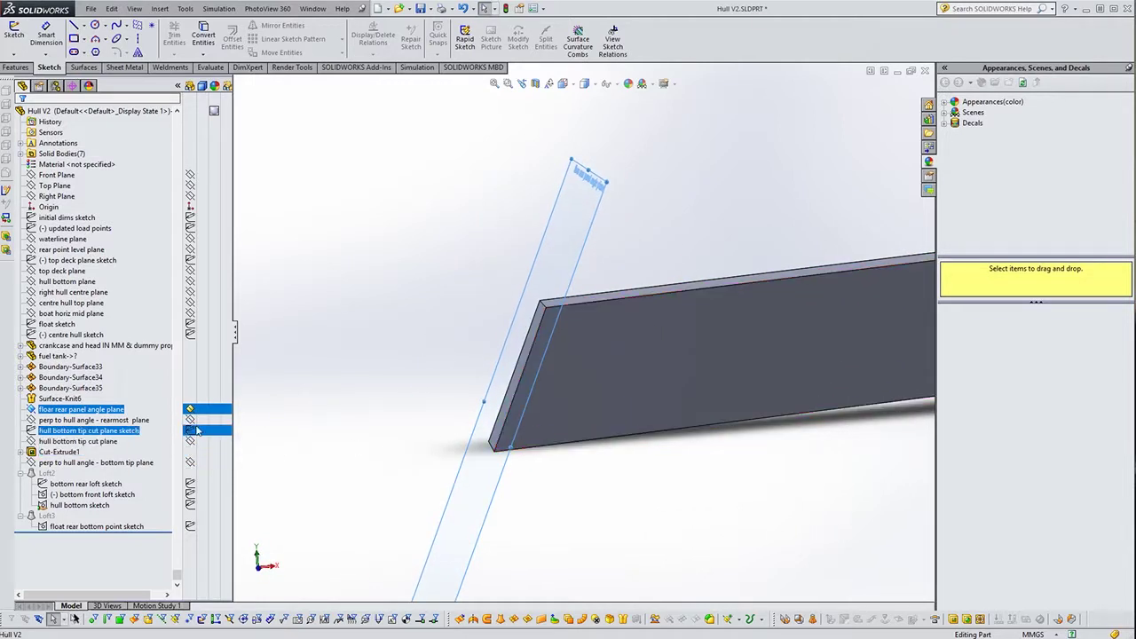
click(189, 423)
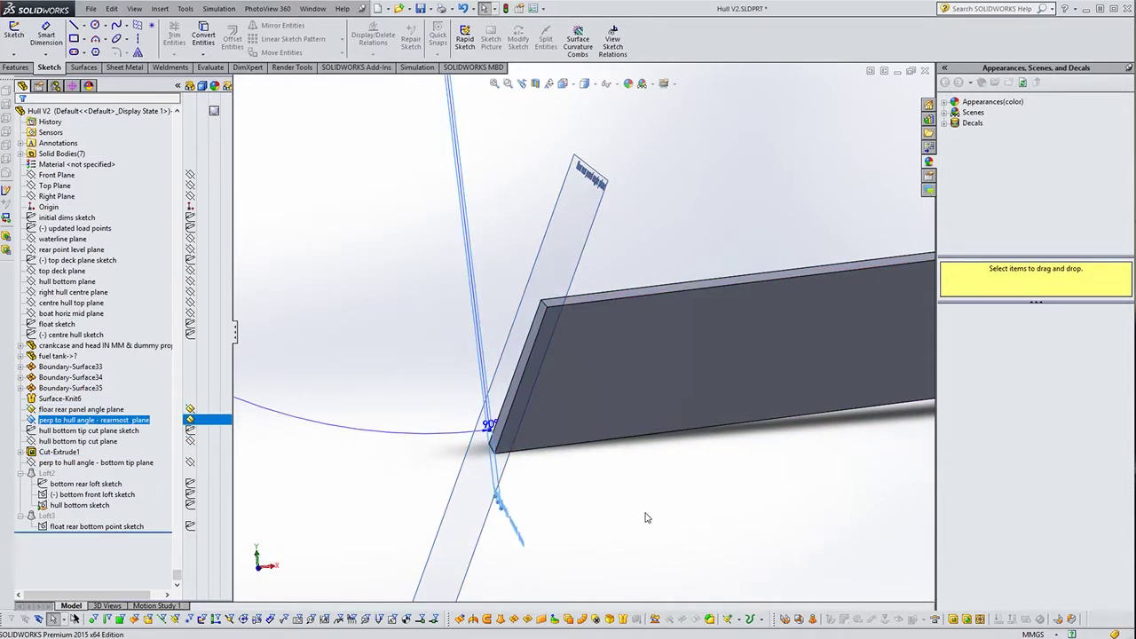
click(262, 571)
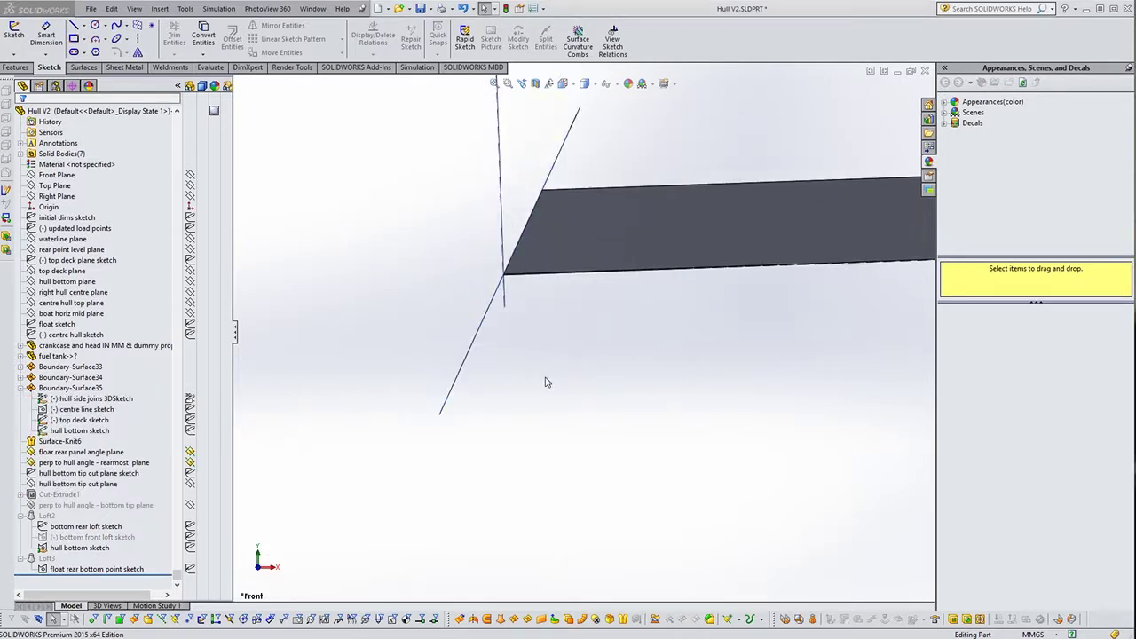
click(195, 526)
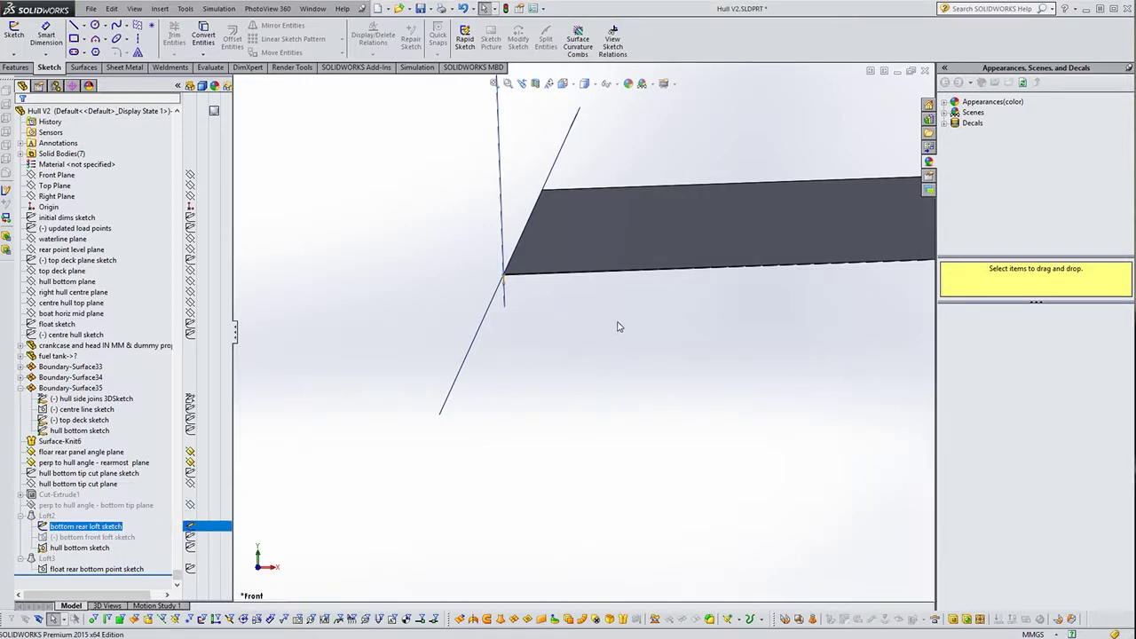
mouse_move(619, 327)
middle_down()
mouse_move(646, 322)
mouse_move(471, 284)
middle_up()
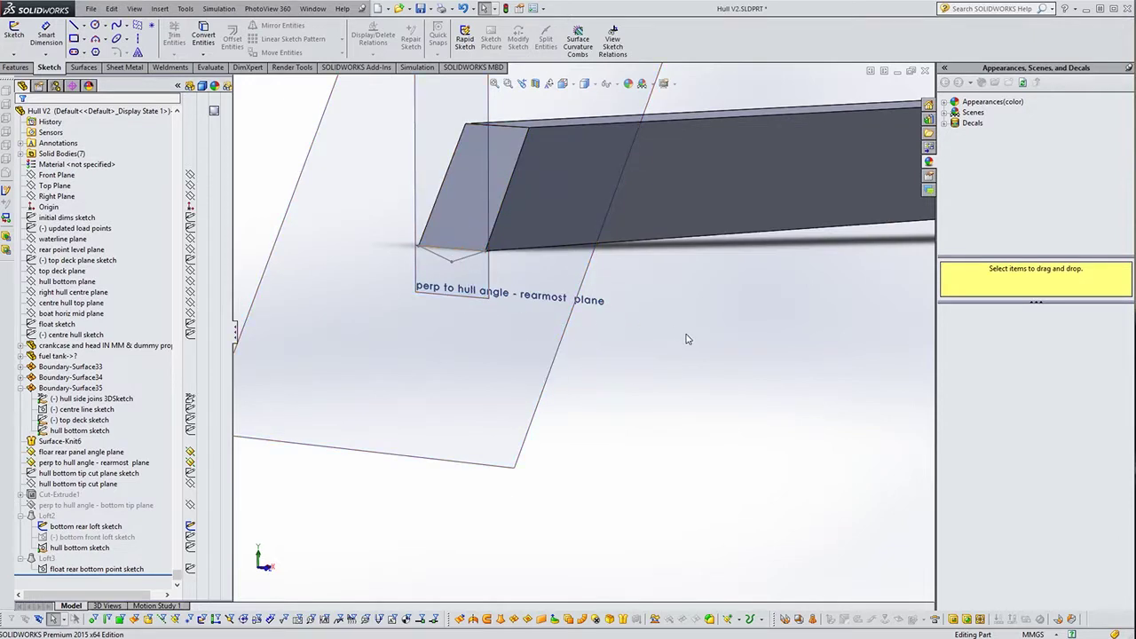
middle_drag(681, 346, 655, 304)
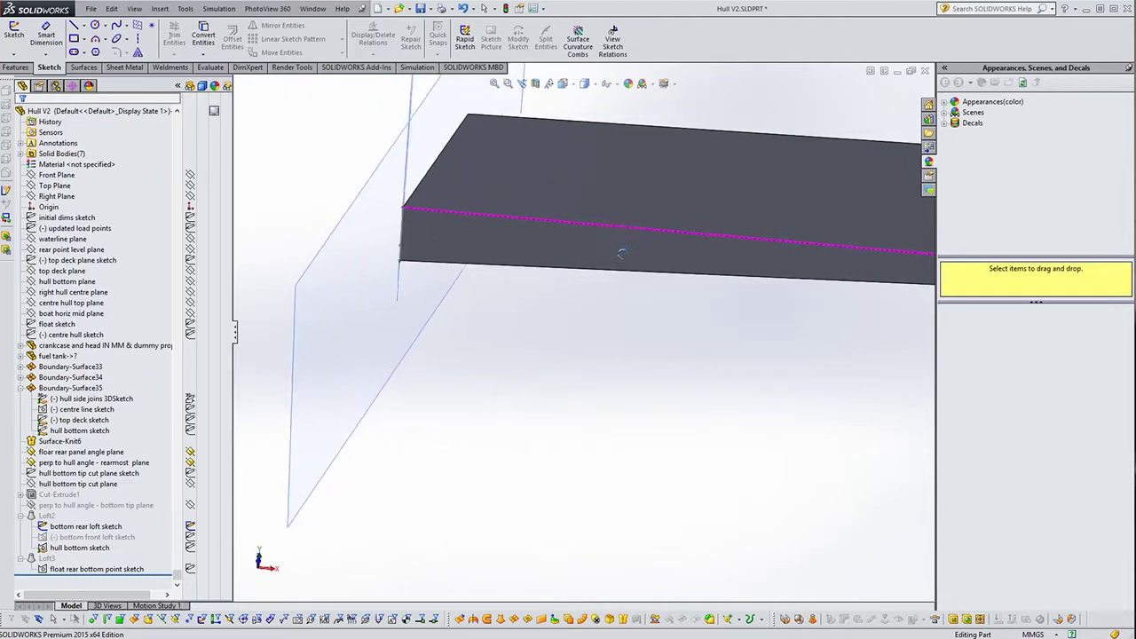
middle_drag(655, 304, 637, 340)
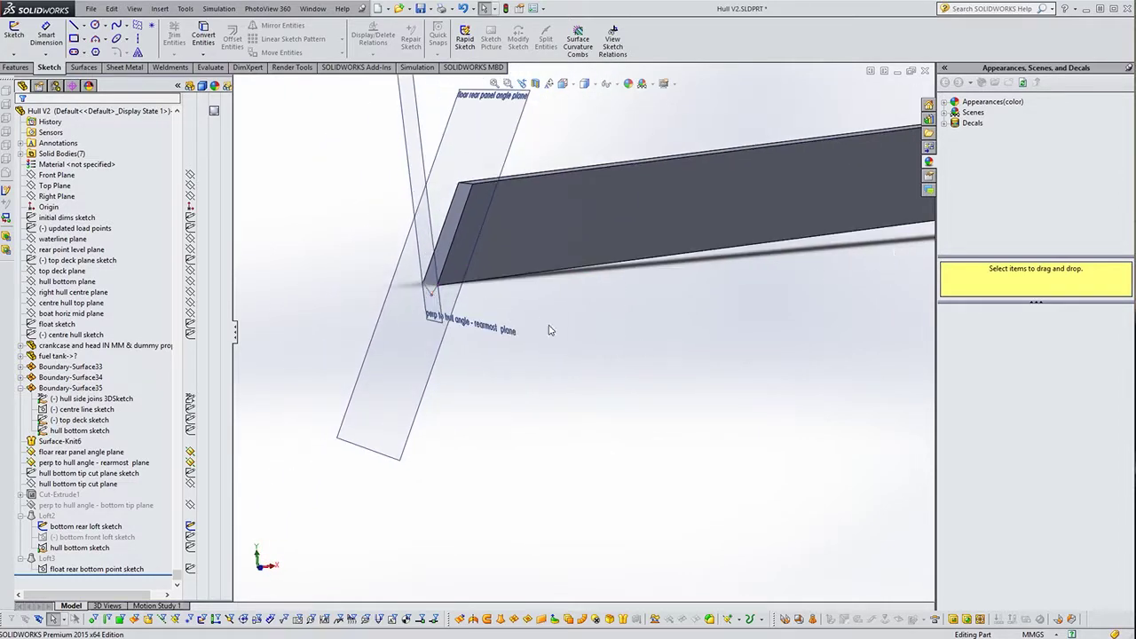
middle_drag(549, 330, 639, 335)
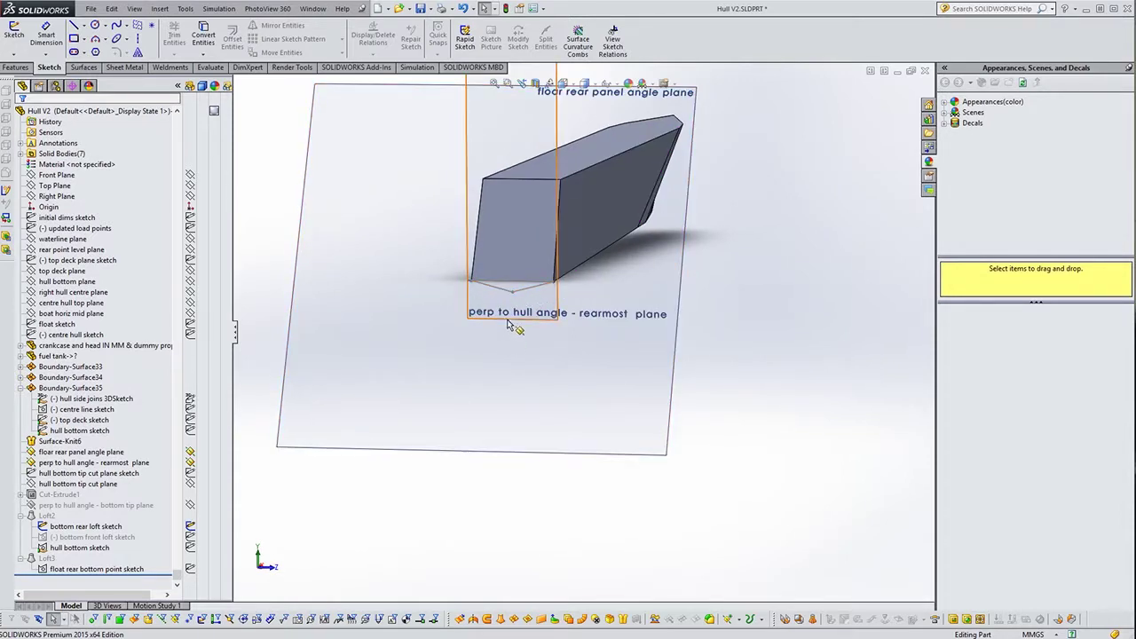
mouse_move(768, 348)
middle_down()
mouse_move(718, 302)
mouse_move(609, 243)
middle_up()
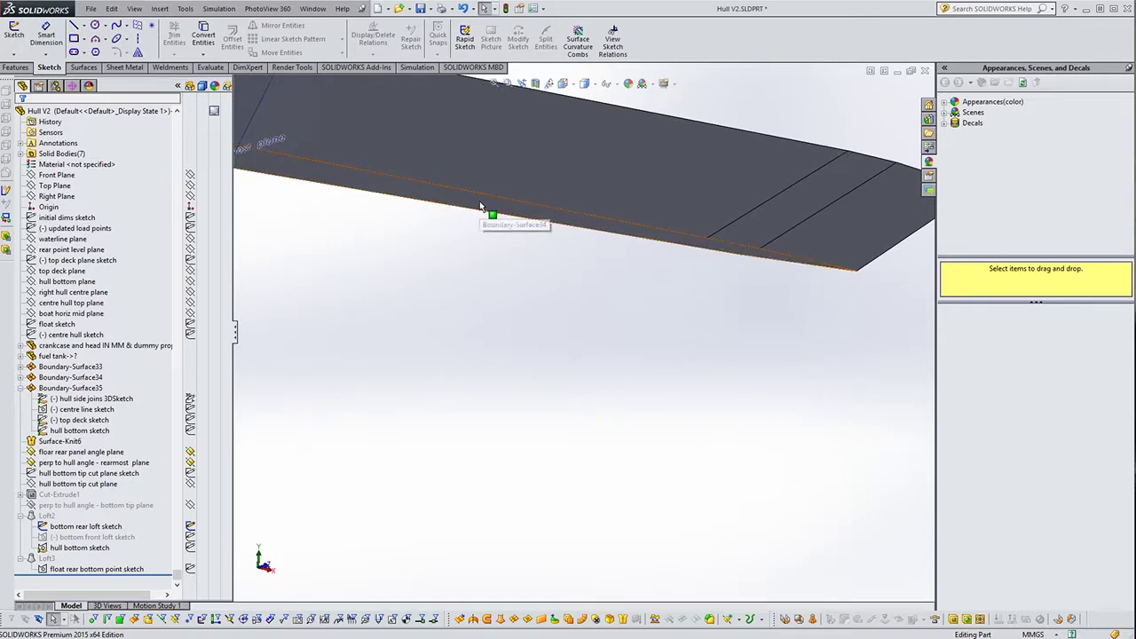
mouse_move(482, 373)
middle_down()
mouse_move(532, 405)
mouse_move(513, 405)
mouse_move(540, 410)
middle_up()
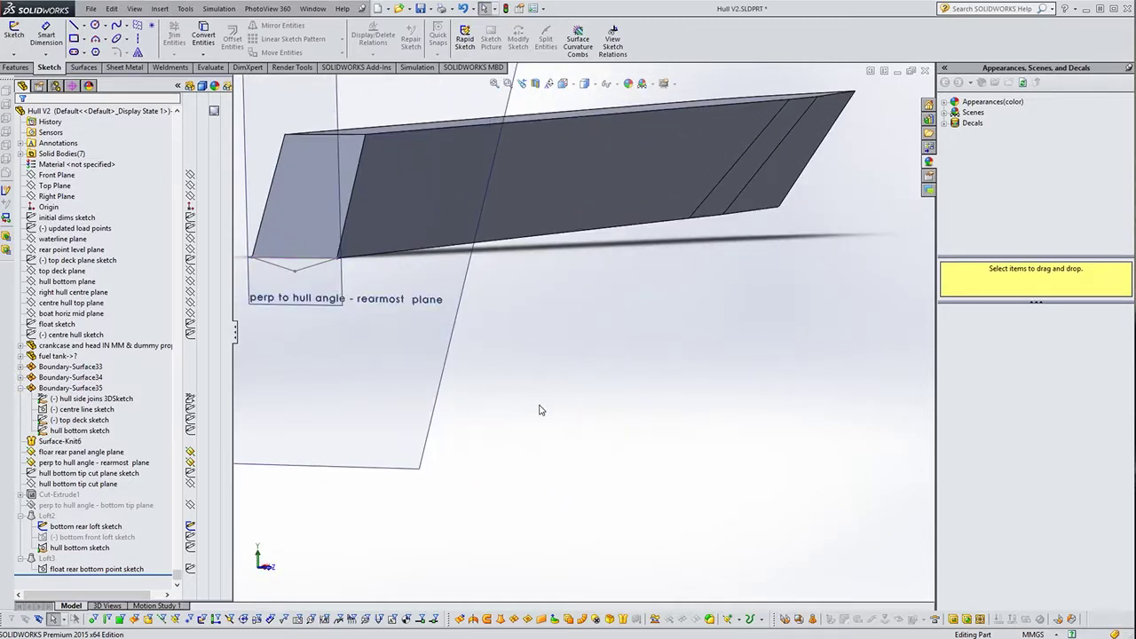
scroll(540, 410, up, 3)
middle_drag(601, 367, 507, 381)
scroll(571, 384, up, 2)
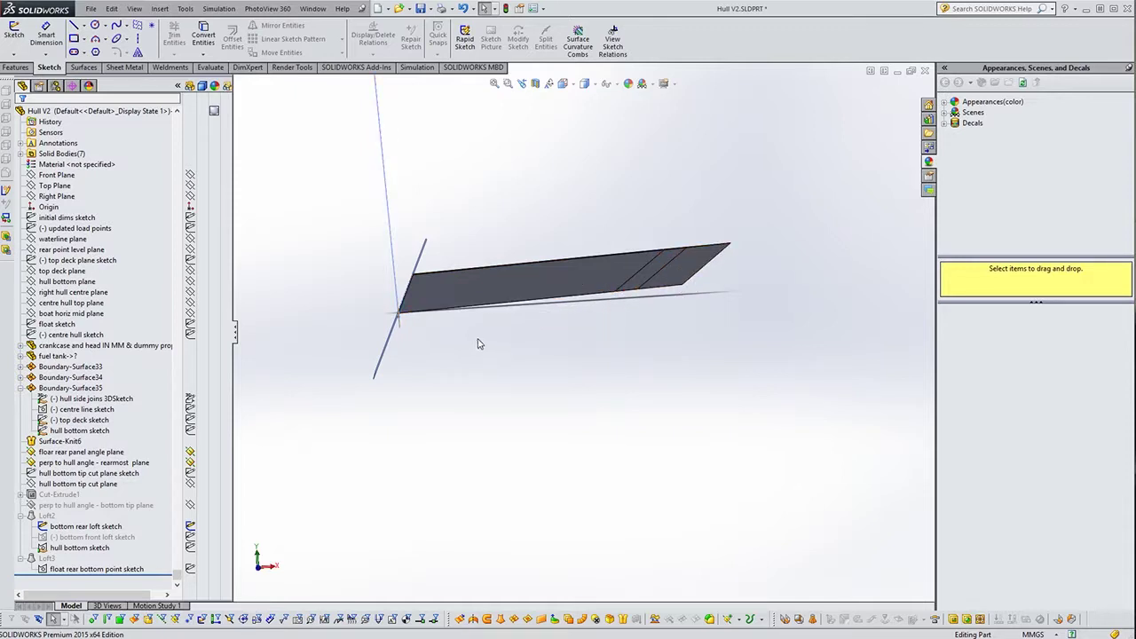
scroll(400, 332, down, 3)
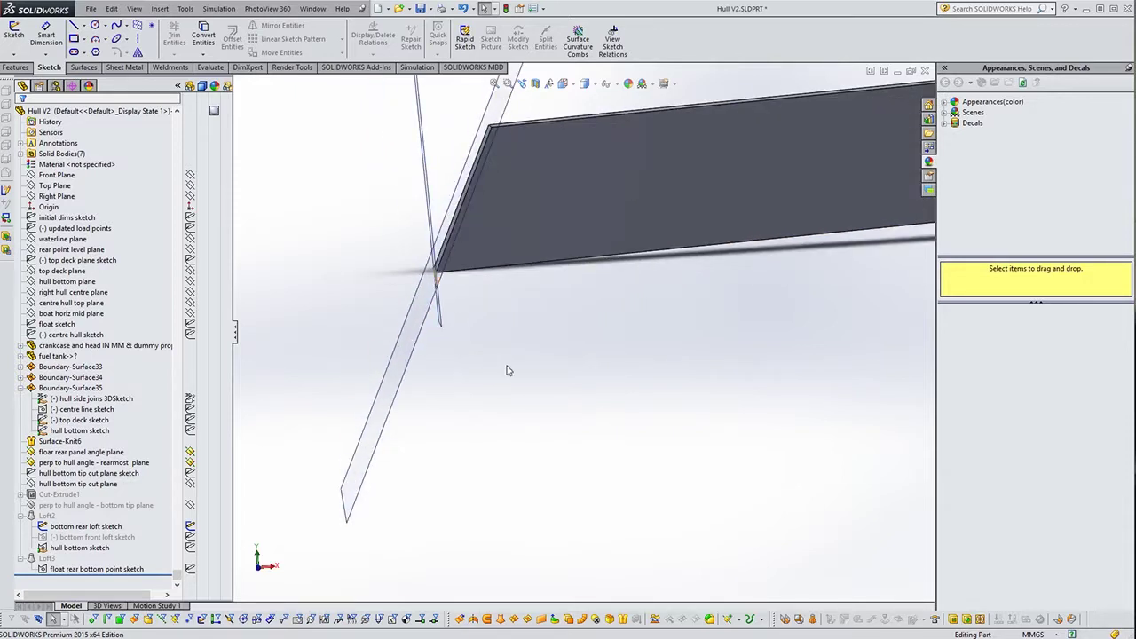
- Select the float rear bottom point sketch and view the hull end-on and up close
click(186, 569)
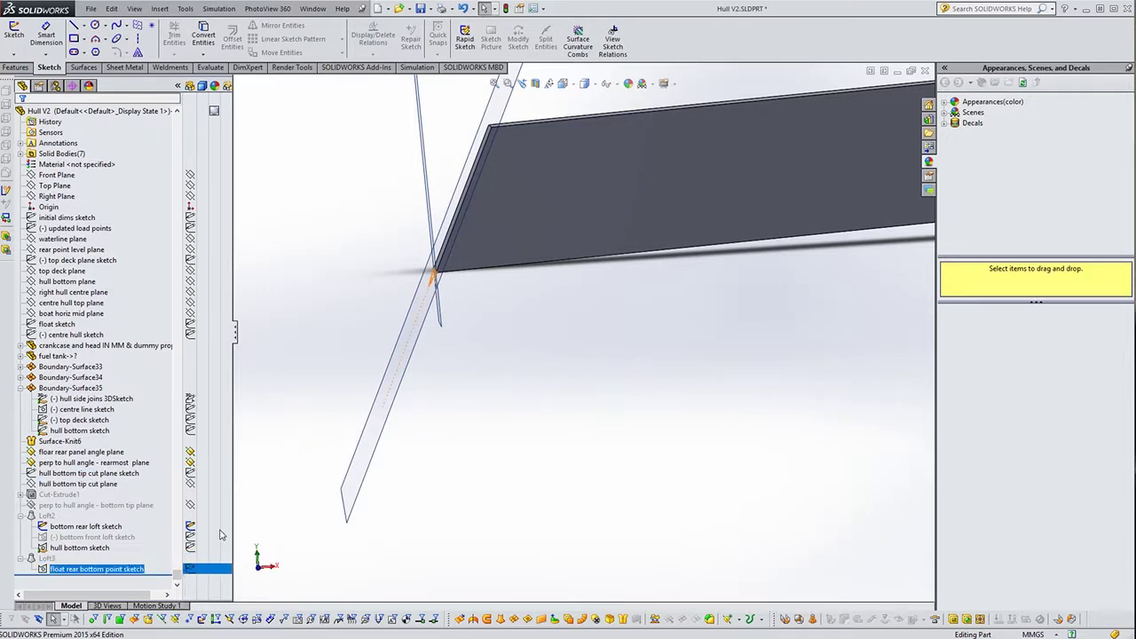
mouse_move(398, 302)
middle_down()
mouse_move(467, 320)
mouse_move(462, 282)
middle_up()
key(Escape)
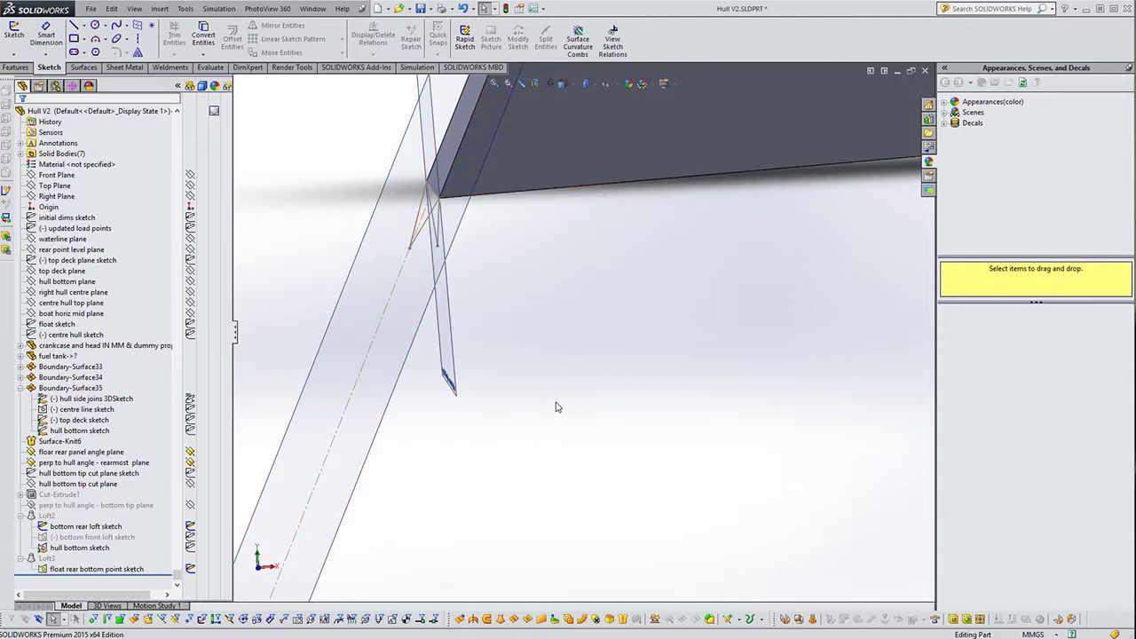
scroll(564, 404, up, 3)
scroll(706, 400, up, 2)
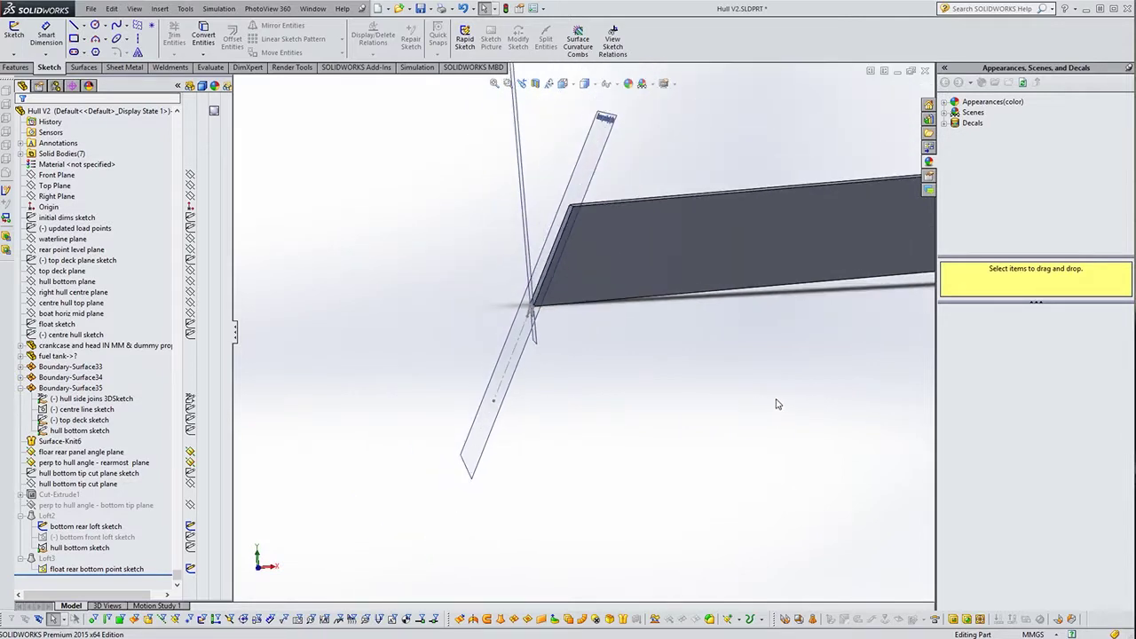
scroll(797, 369, up, 1)
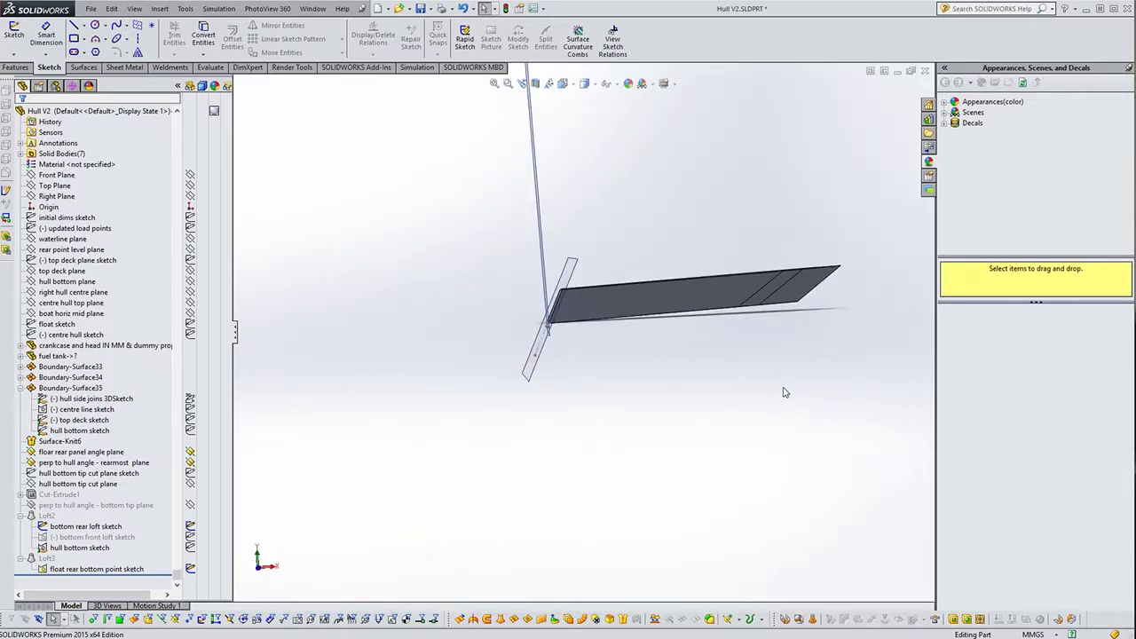
middle_drag(783, 390, 868, 231)
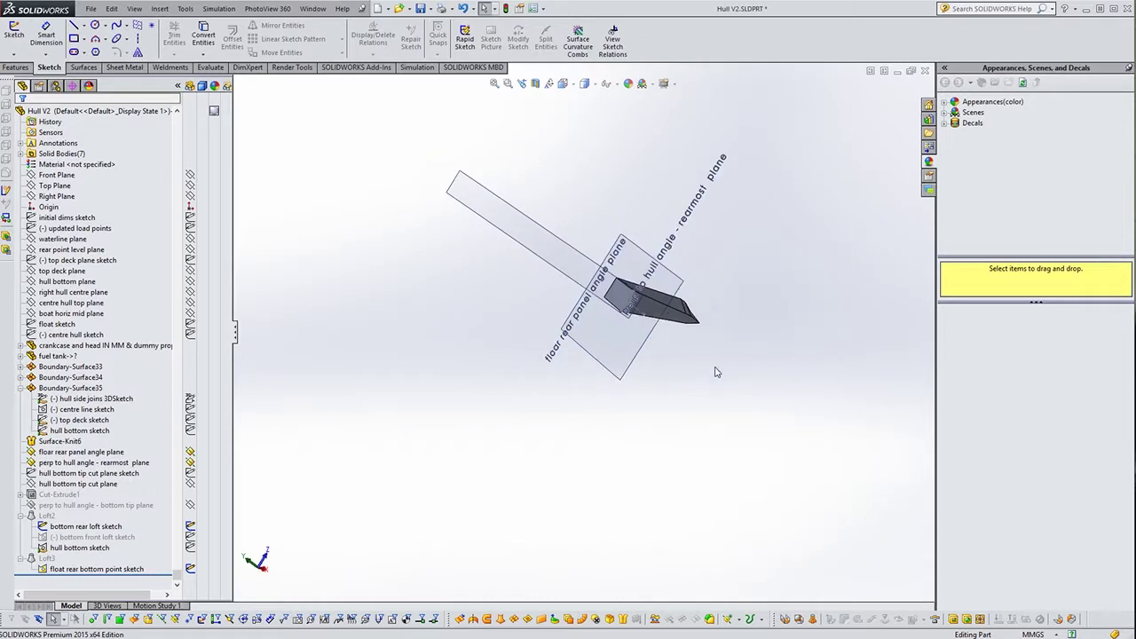
scroll(724, 334, down, 2)
scroll(750, 328, down, 2)
scroll(777, 332, down, 2)
scroll(777, 332, down, 2)
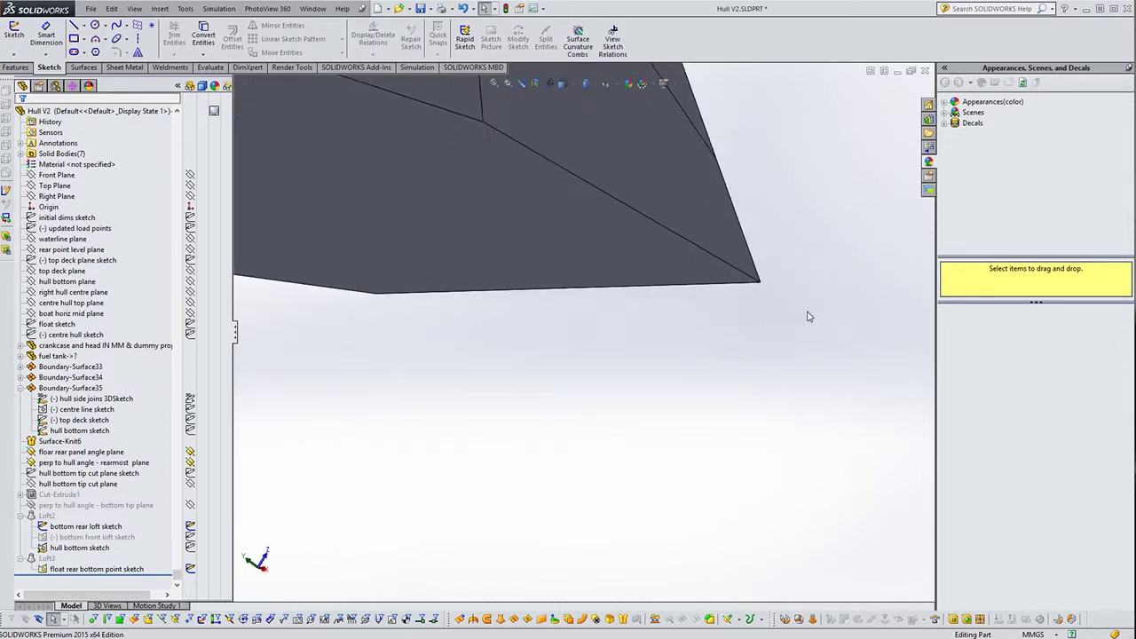
scroll(809, 314, down, 2)
scroll(797, 284, down, 1)
scroll(816, 235, down, 1)
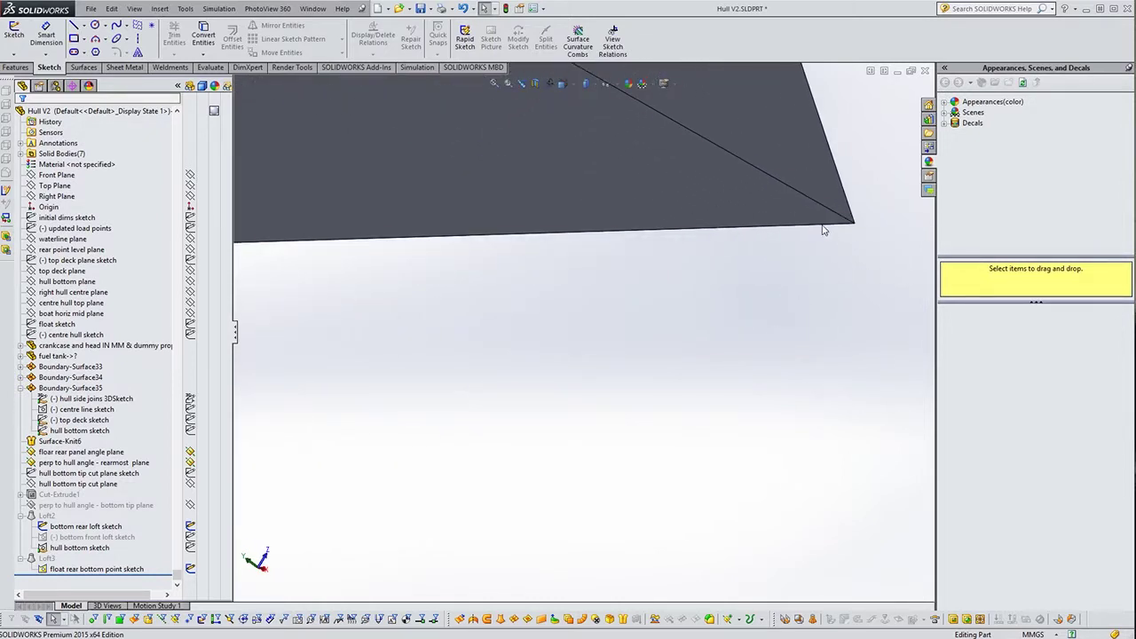
scroll(674, 206, down, 1)
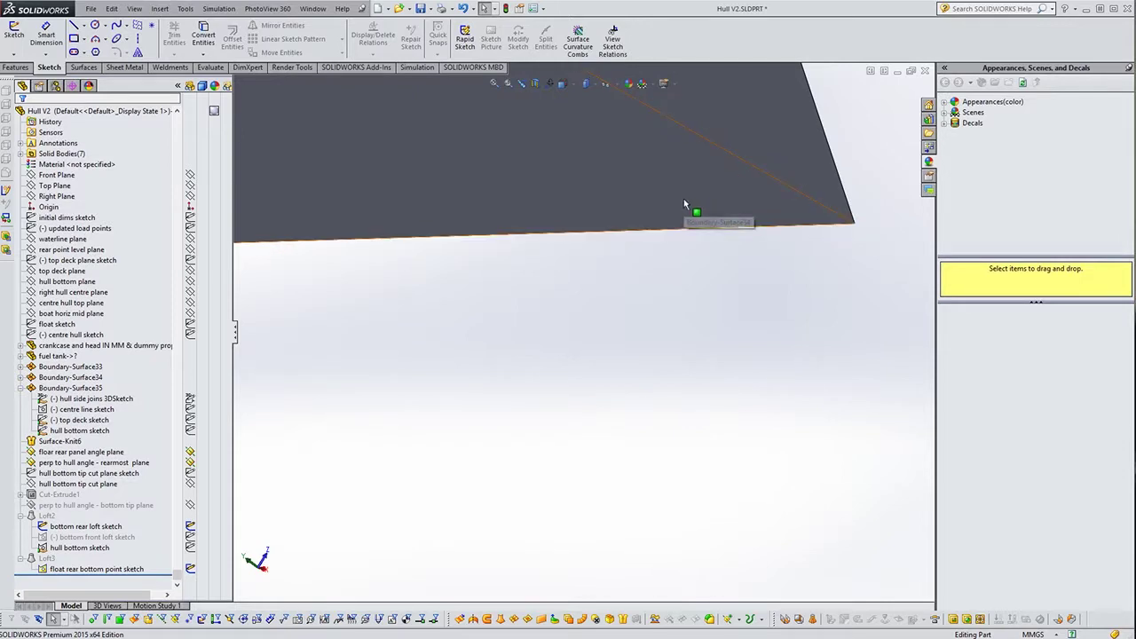
- Select Boundary-Surface34 and its diagonal bottom edge at the hull tip
click(683, 200)
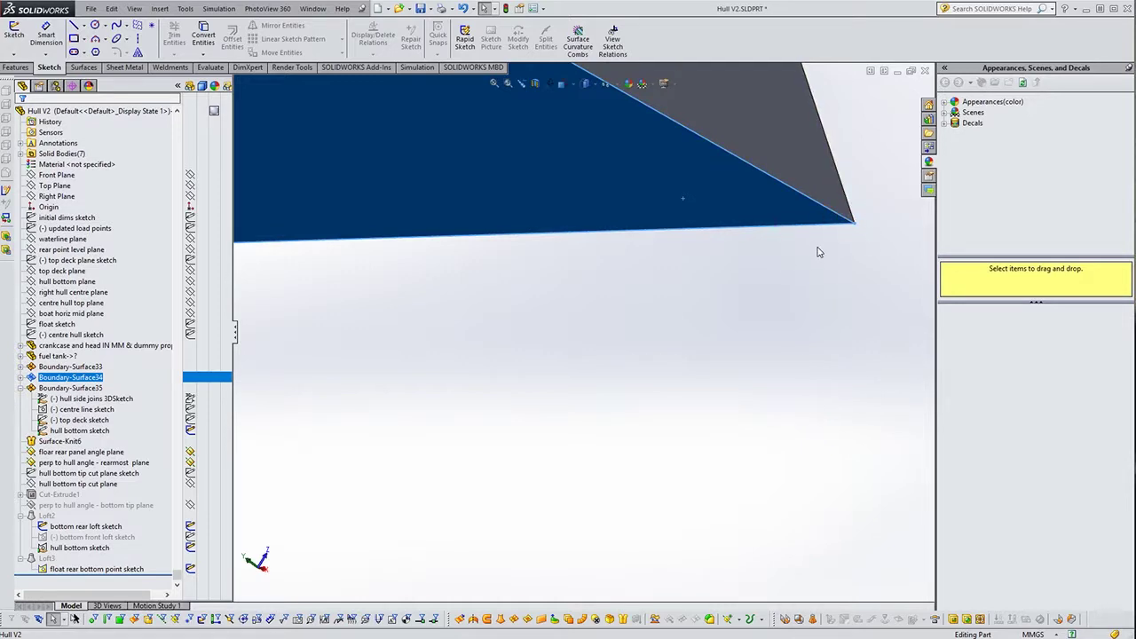
middle_drag(892, 192, 633, 382)
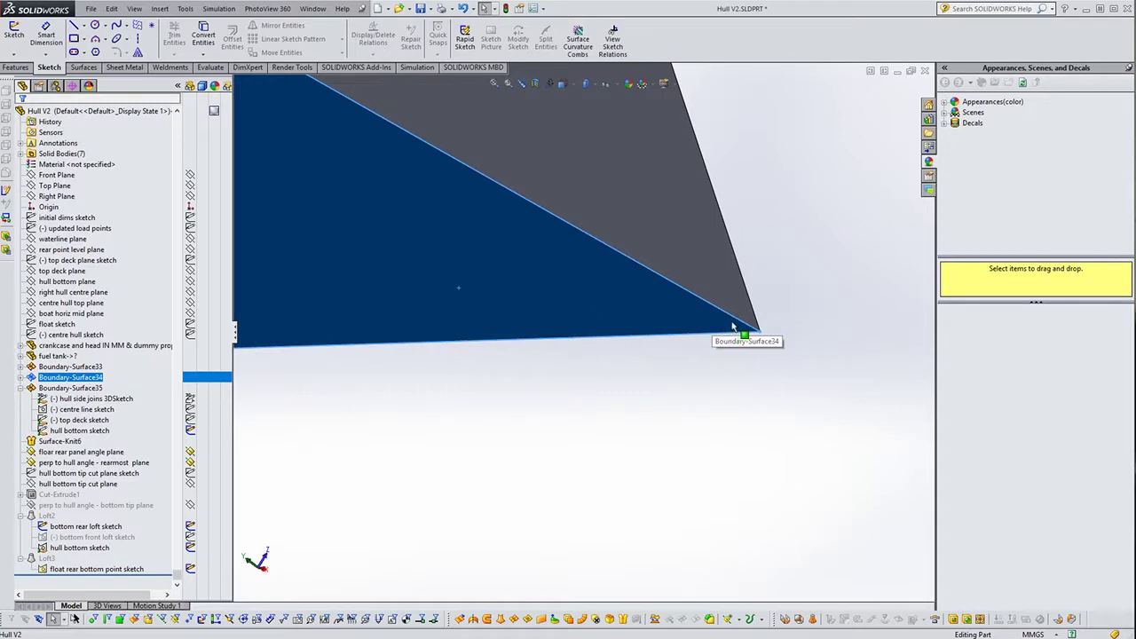
mouse_move(748, 324)
middle_down()
mouse_move(750, 338)
mouse_move(836, 318)
middle_up()
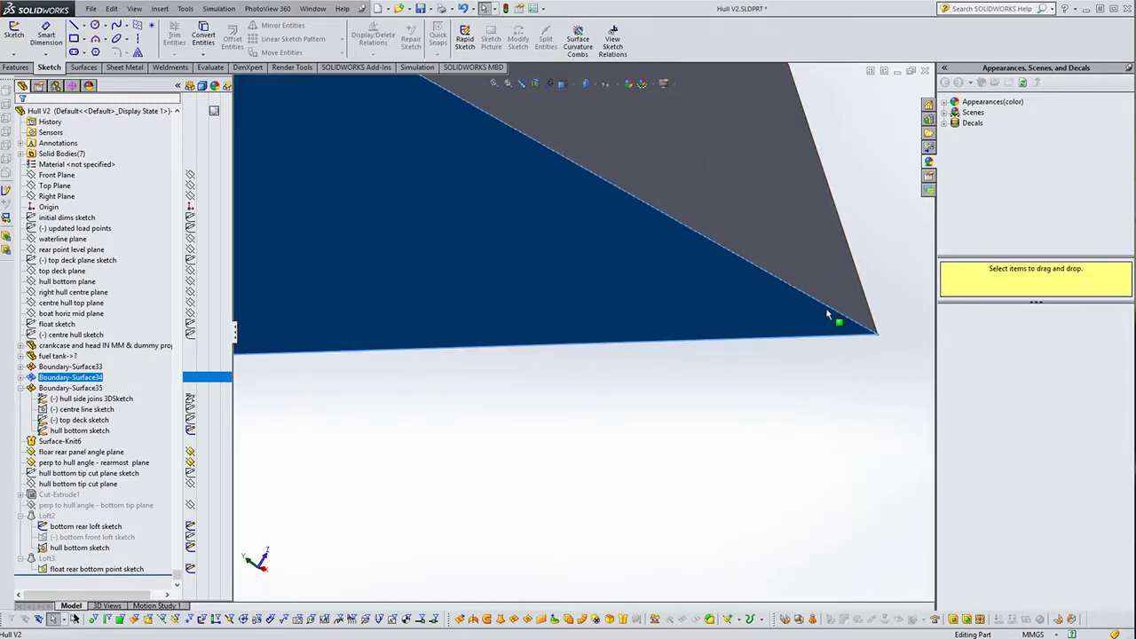
click(828, 315)
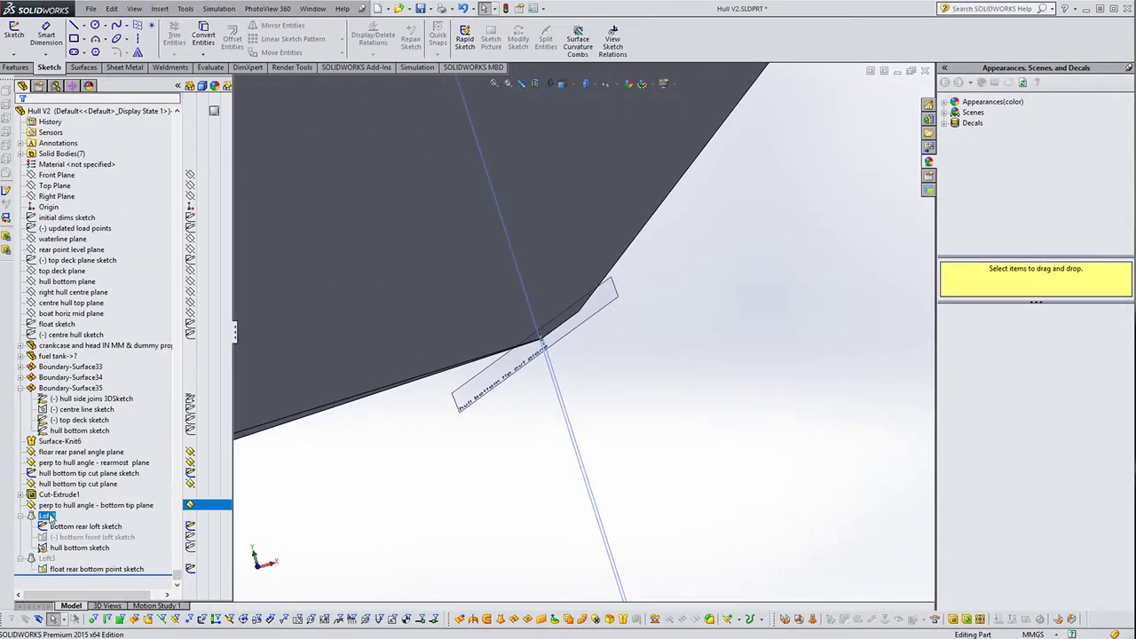
- Inspect the bottom tip plane and bottom rear loft sketch, viewing the plane edge-on
click(53, 506)
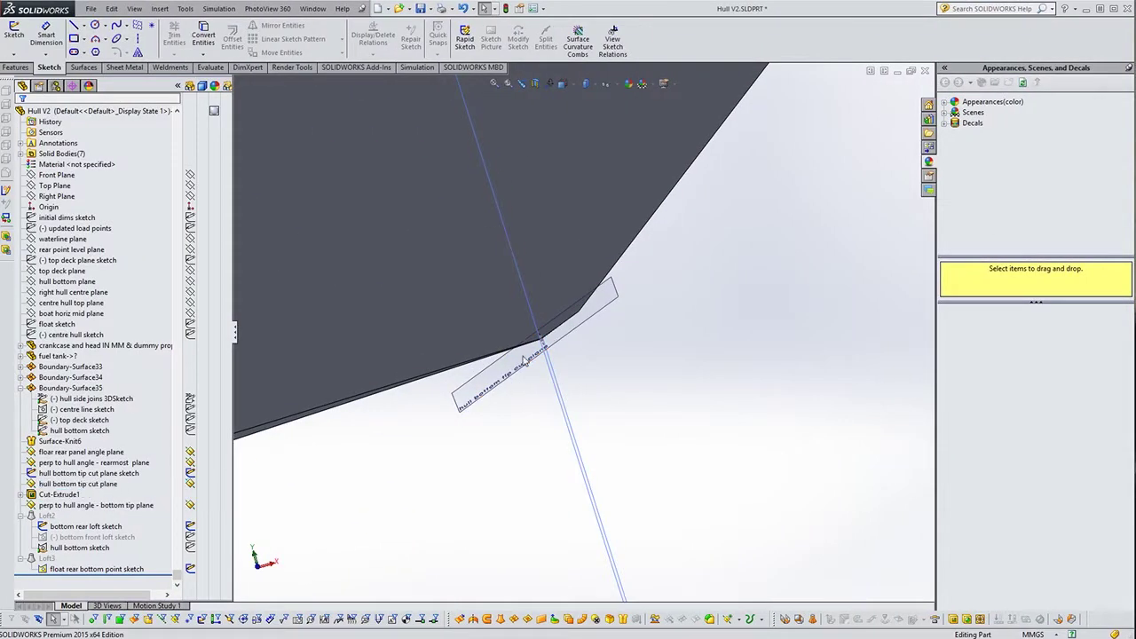
mouse_move(520, 355)
middle_down()
mouse_move(582, 355)
mouse_move(568, 367)
middle_up()
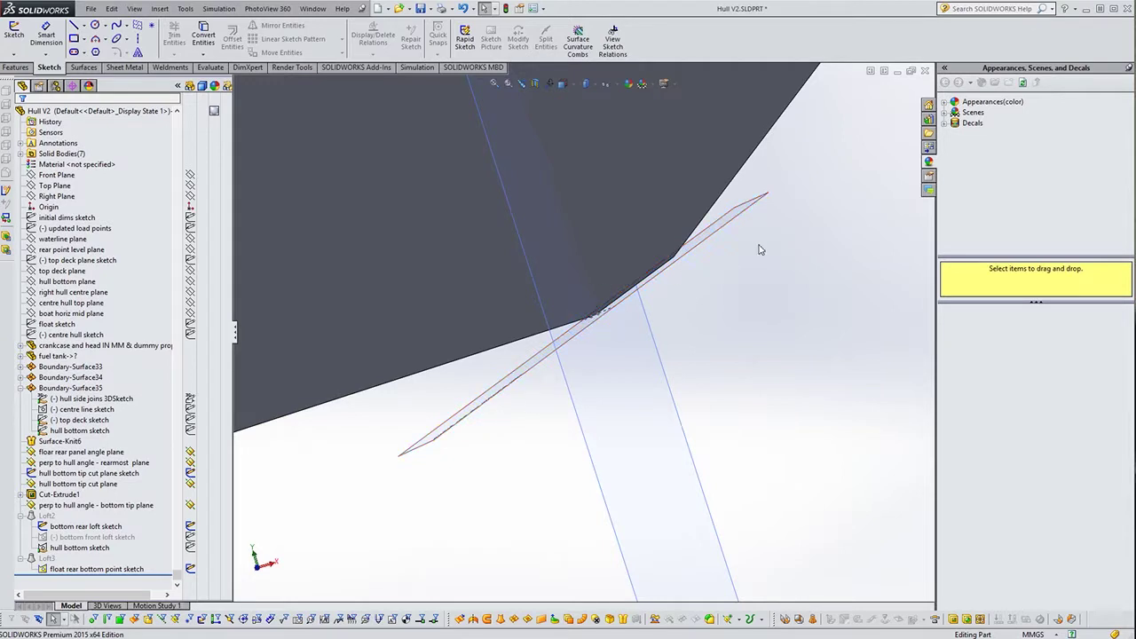
middle_drag(755, 133, 819, 305)
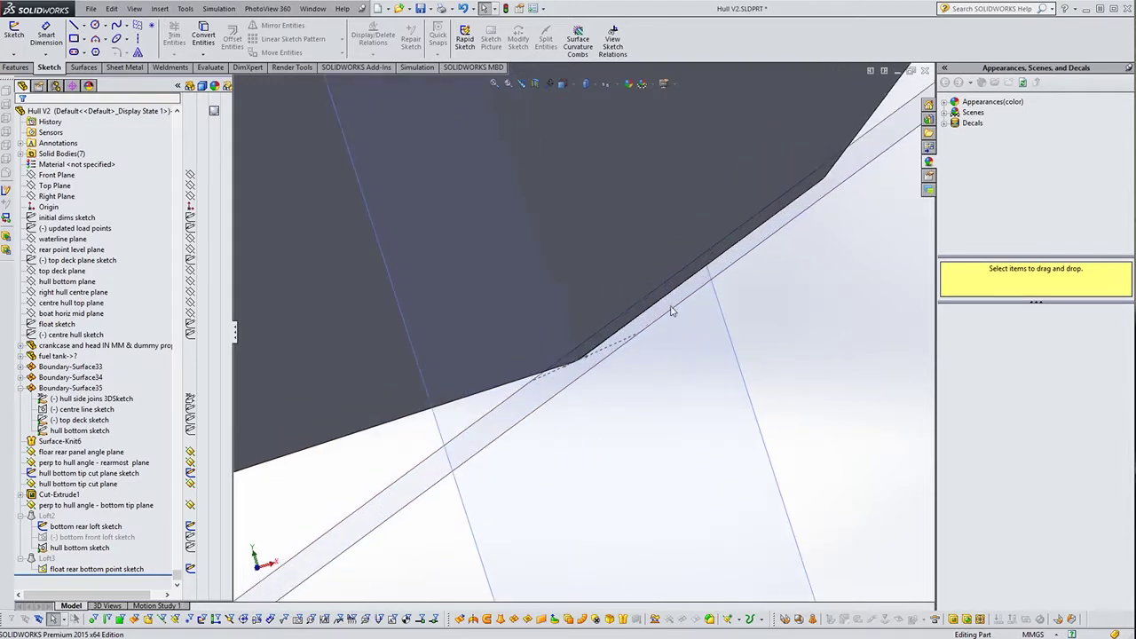
middle_drag(621, 472, 591, 448)
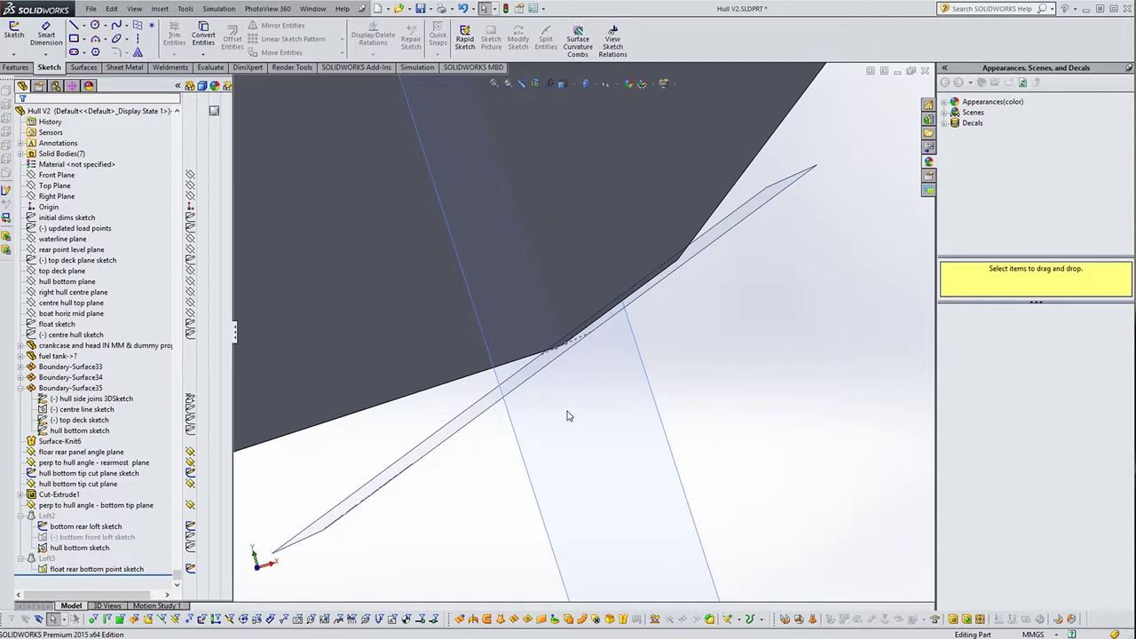
click(80, 528)
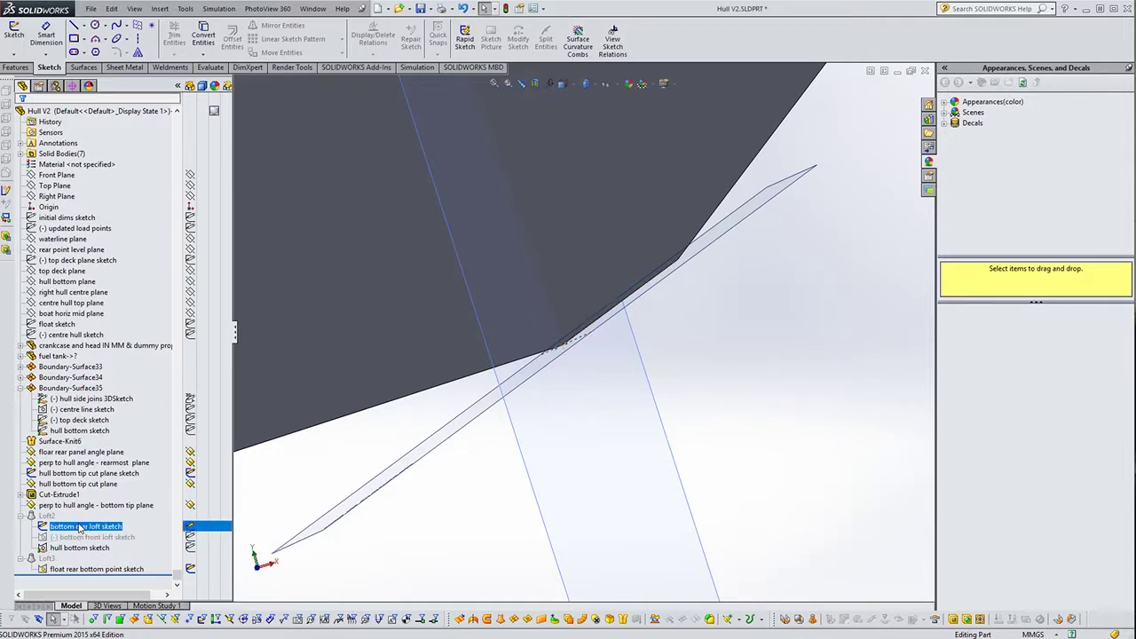
click(215, 504)
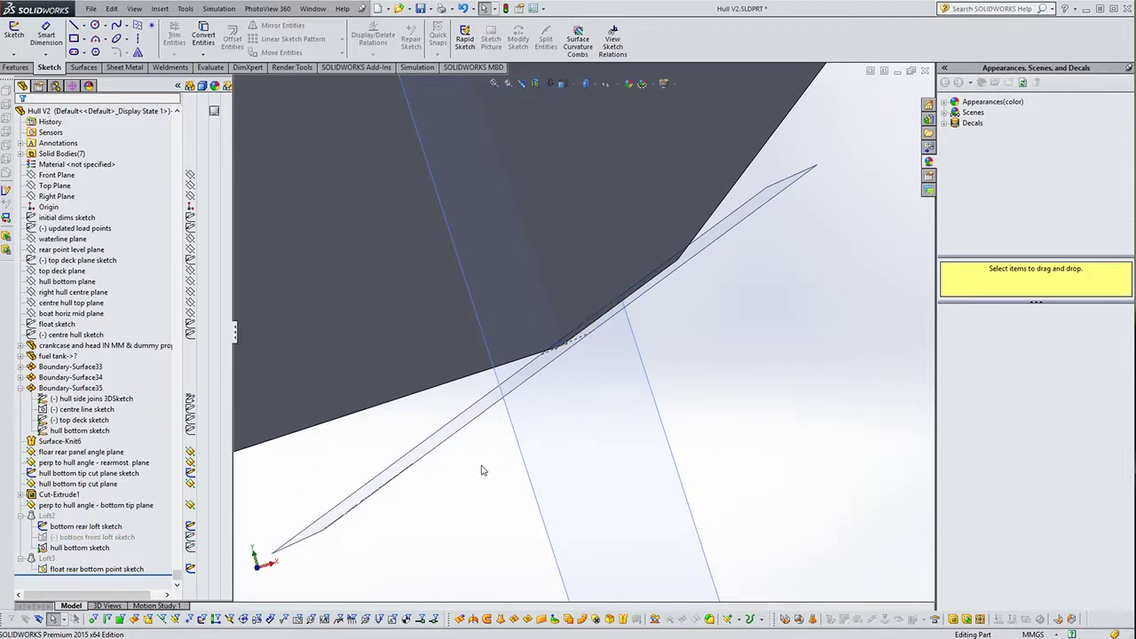
mouse_move(481, 470)
middle_down()
mouse_move(466, 424)
mouse_move(471, 355)
mouse_move(452, 299)
mouse_move(405, 552)
mouse_move(400, 536)
middle_up()
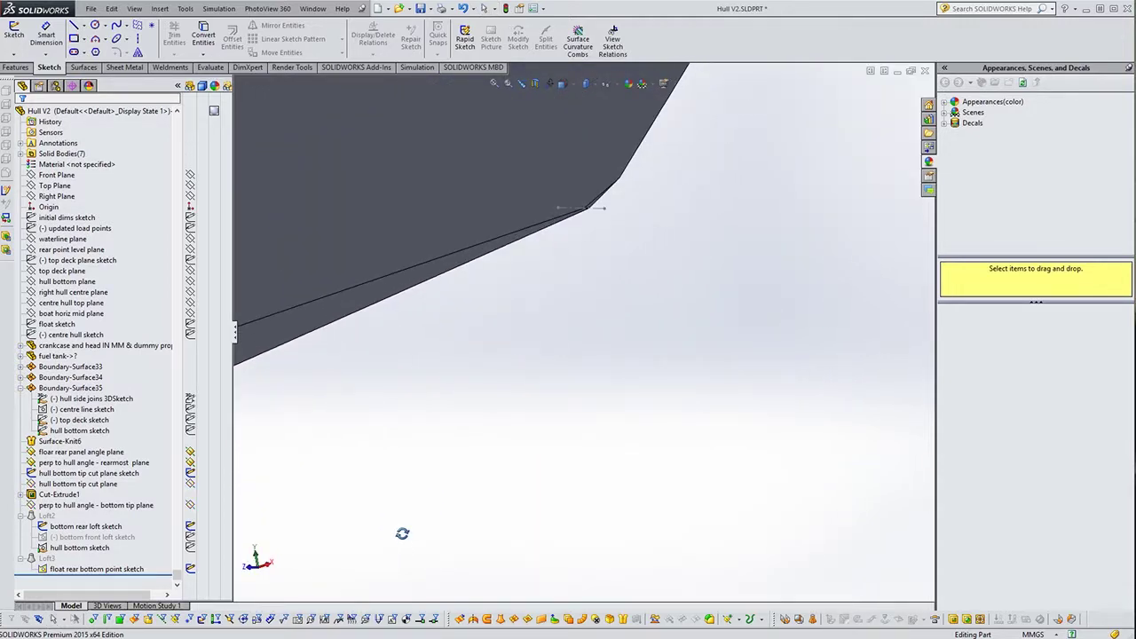
- Select Boundary-Surface34 and inspect the hull tip from several angles
click(427, 279)
middle_drag(426, 272, 477, 371)
middle_drag(577, 273, 649, 216)
mouse_move(753, 148)
middle_down()
mouse_move(751, 107)
mouse_move(747, 153)
mouse_move(628, 267)
middle_up()
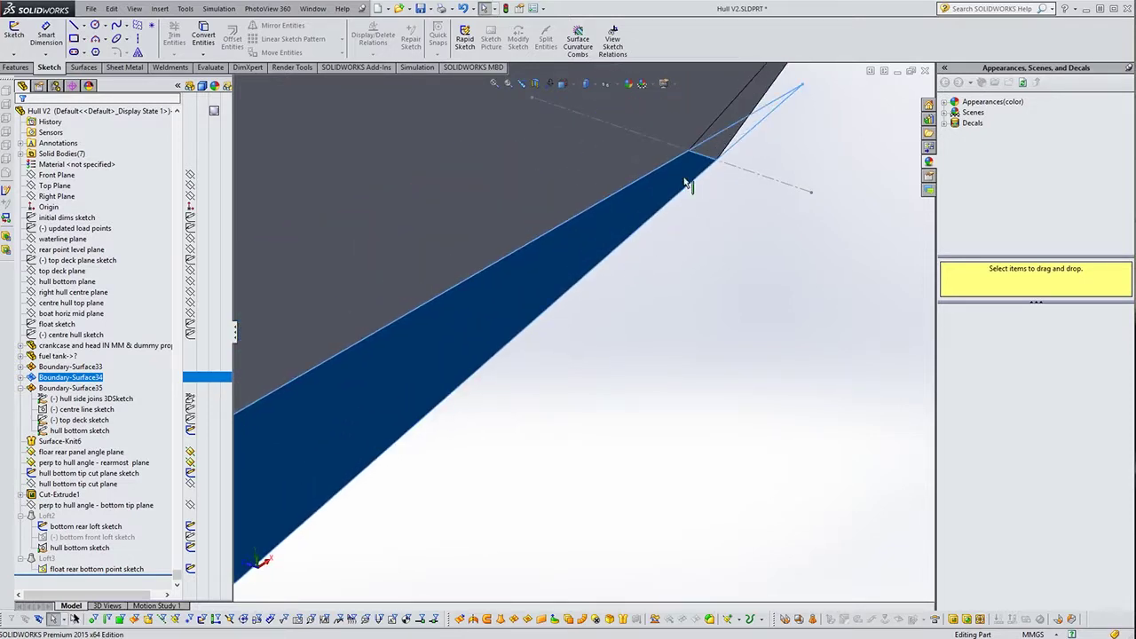
scroll(426, 382, up, 3)
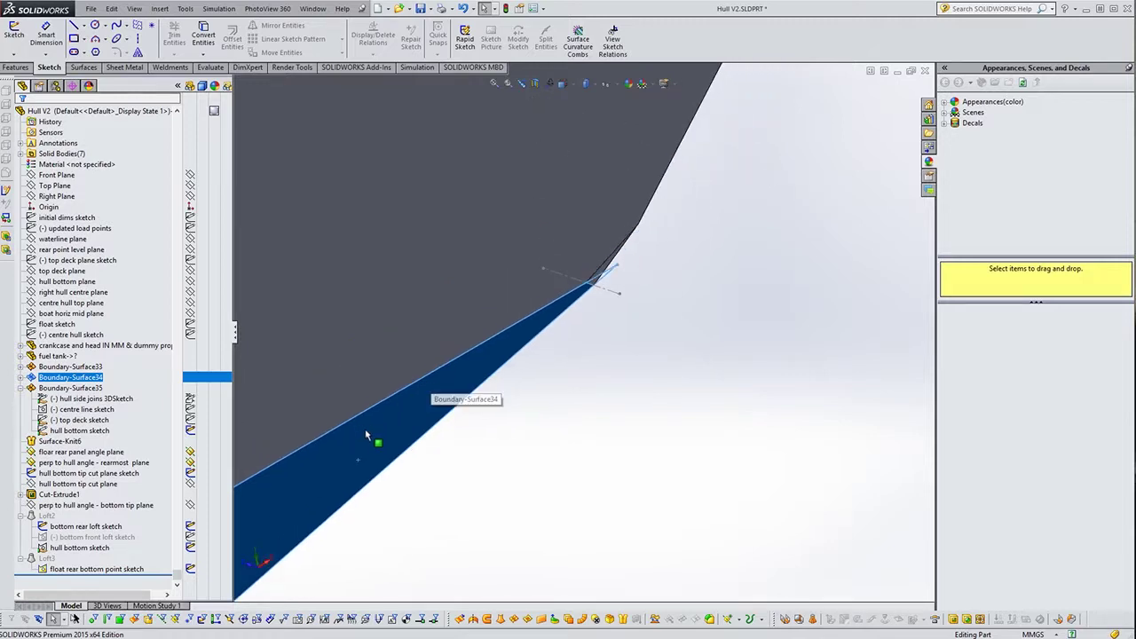
scroll(355, 479, up, 3)
scroll(346, 497, up, 4)
scroll(342, 492, up, 3)
scroll(342, 493, down, 3)
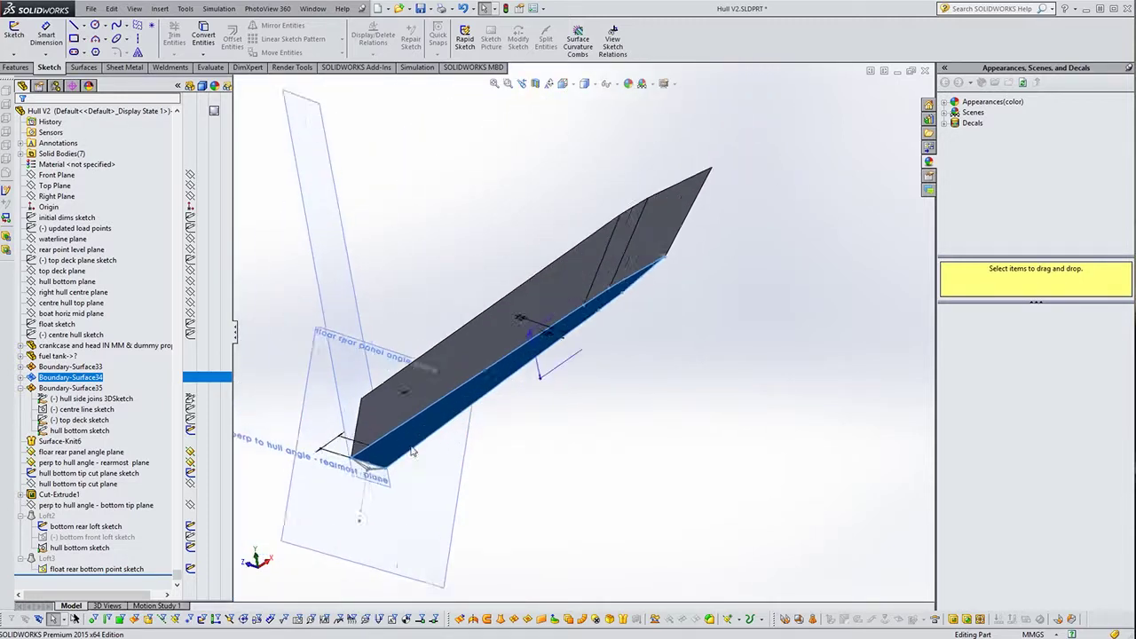
scroll(350, 504, down, 3)
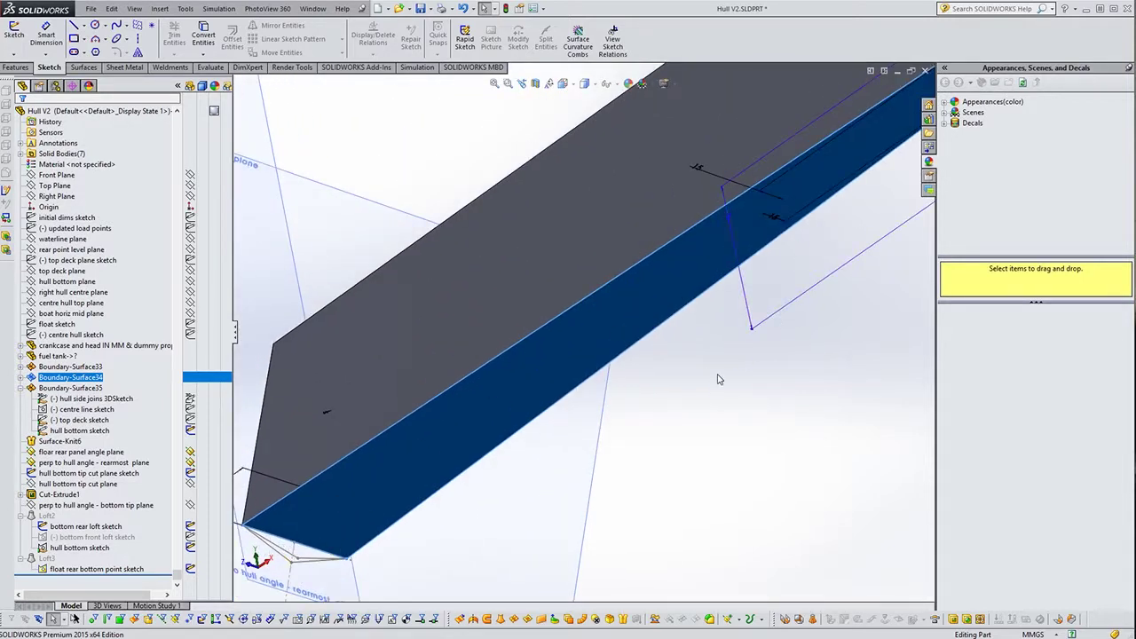
scroll(857, 224, up, 3)
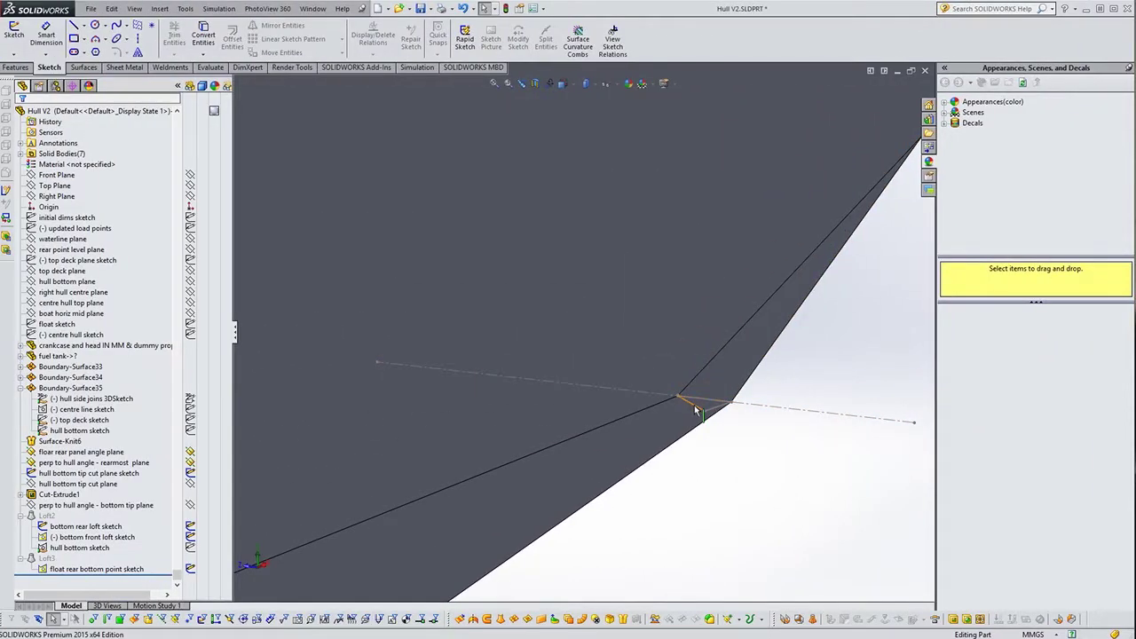
mouse_move(713, 464)
middle_down()
mouse_move(692, 504)
mouse_move(695, 484)
middle_up()
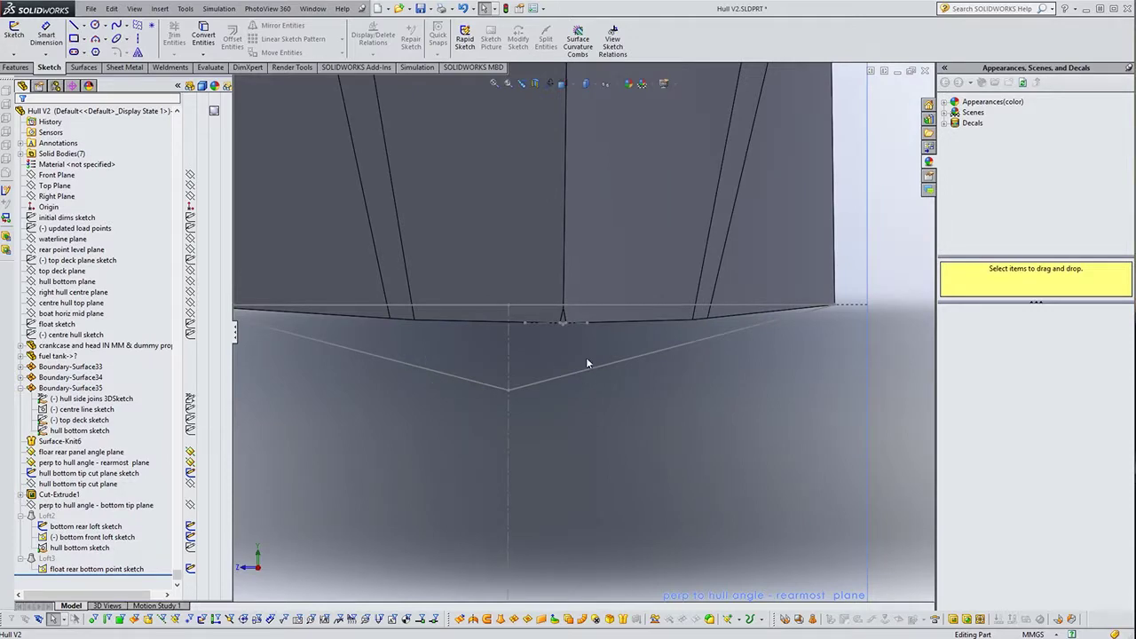
- Fit the whole part and its planes in an oblique view, then select suppressed Loft2
middle_click(470, 457)
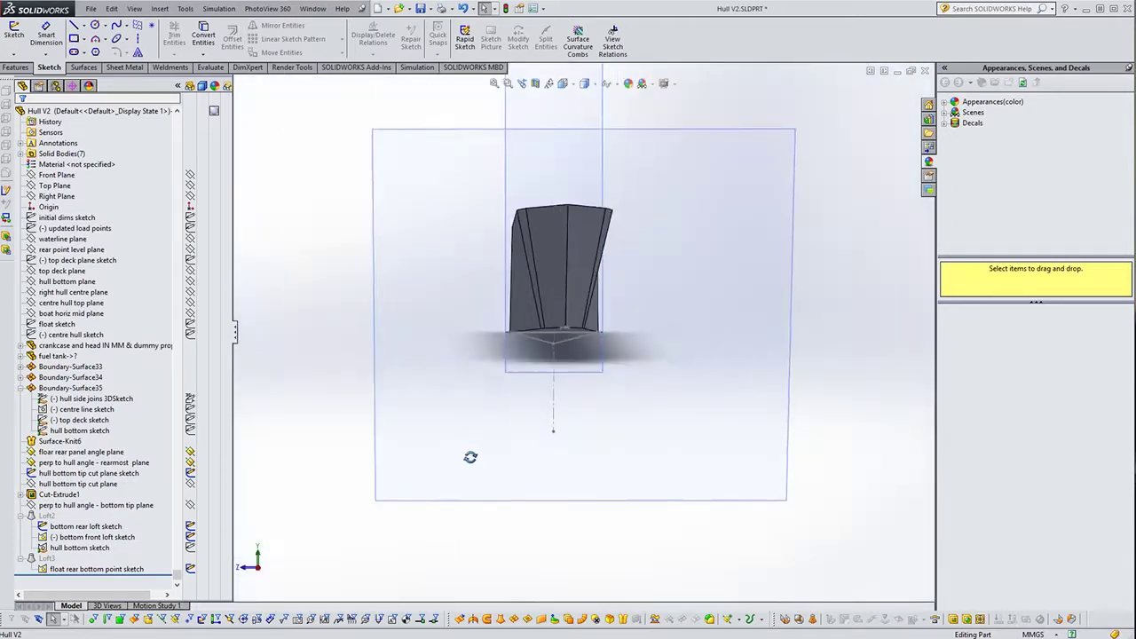
middle_drag(471, 458, 660, 395)
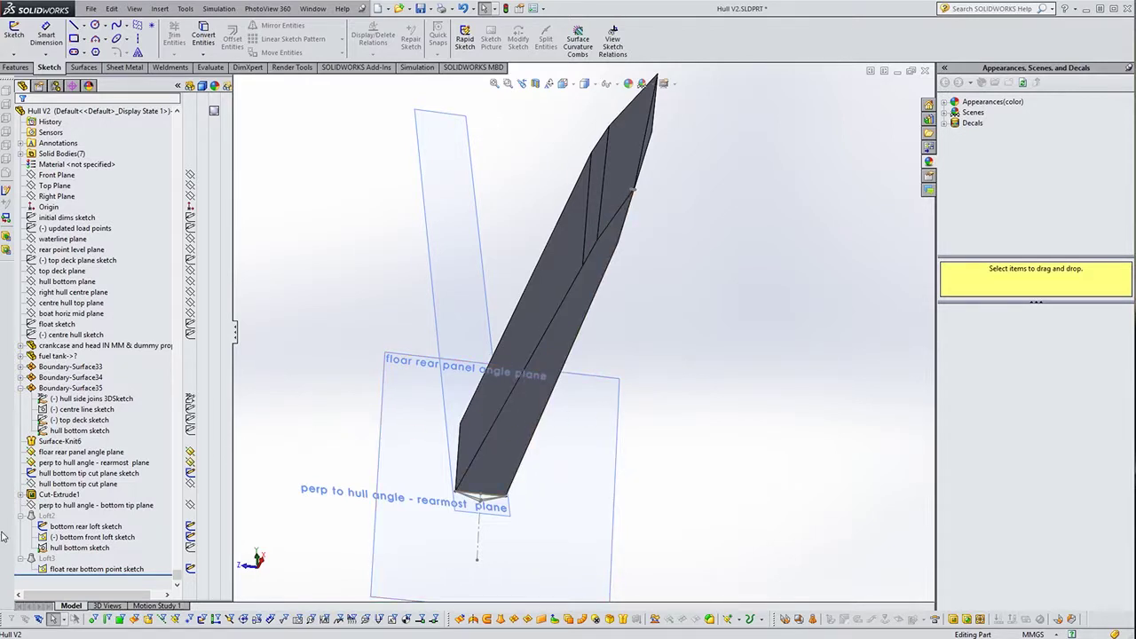
click(30, 514)
- Unsuppress Loft2 and hide the rear panel angle and rearmost perpendicular planes
right_click(32, 516)
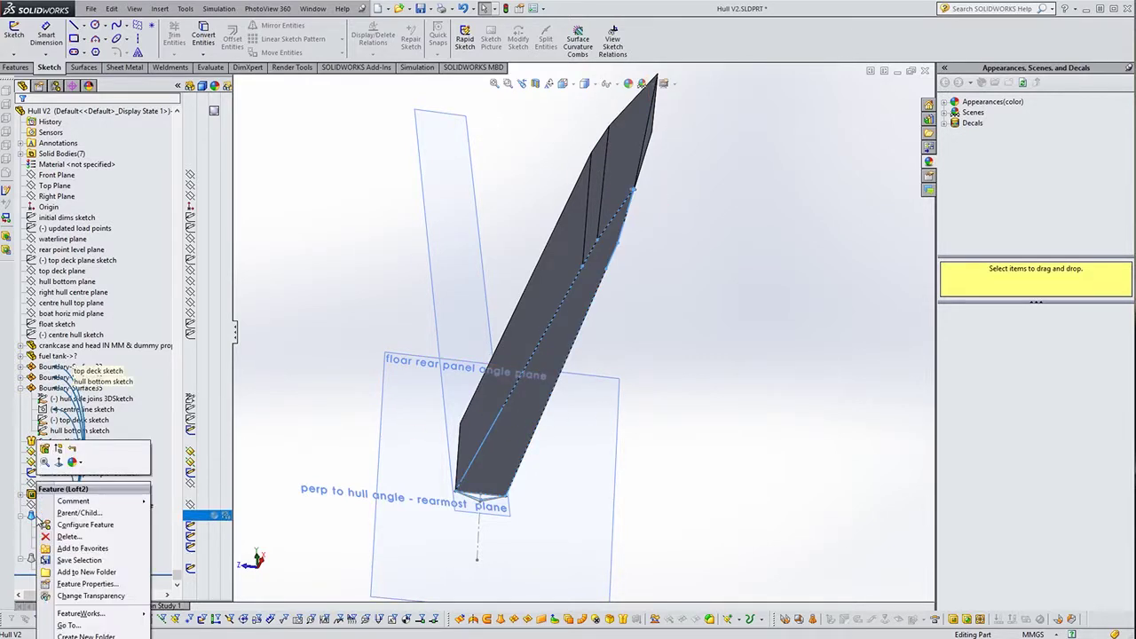
click(56, 456)
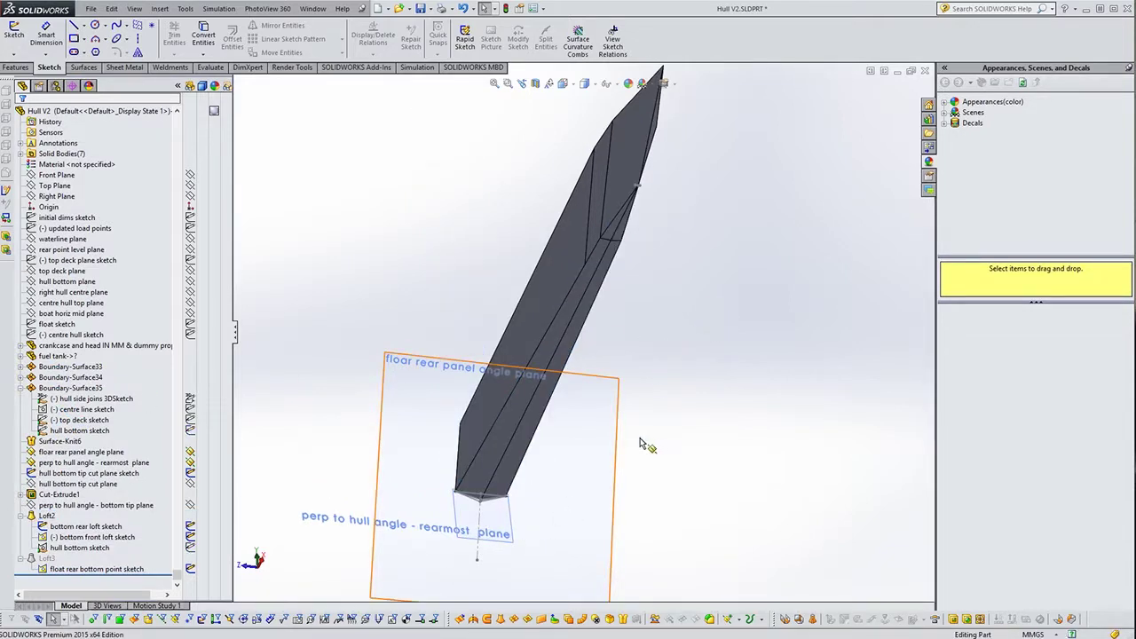
mouse_move(647, 444)
middle_down()
mouse_move(738, 345)
mouse_move(691, 330)
middle_up()
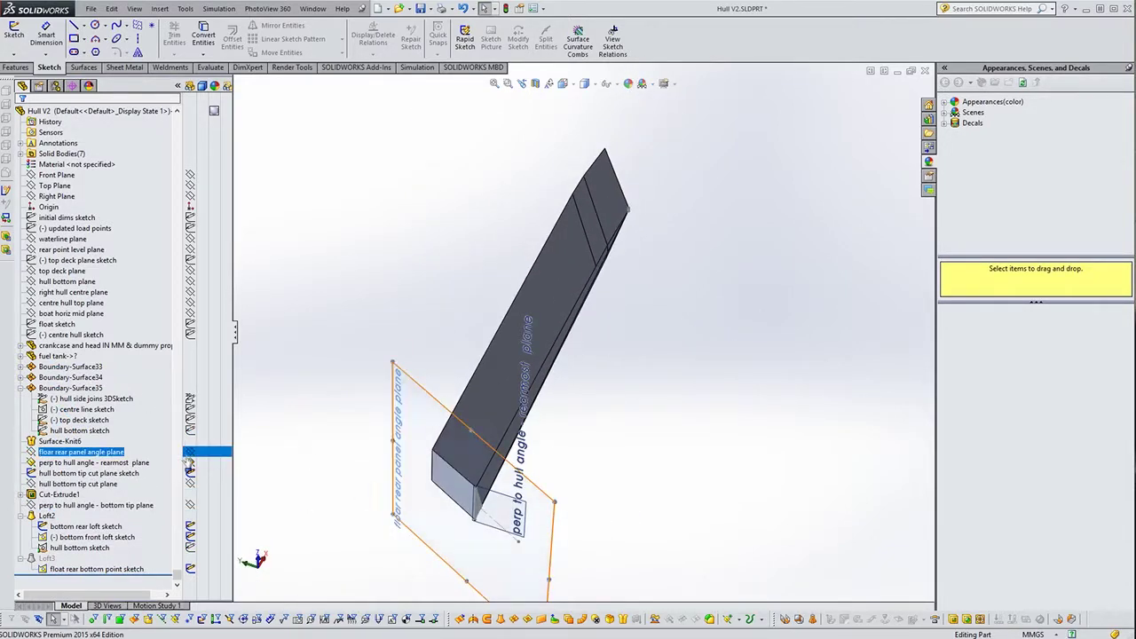
click(189, 451)
click(189, 463)
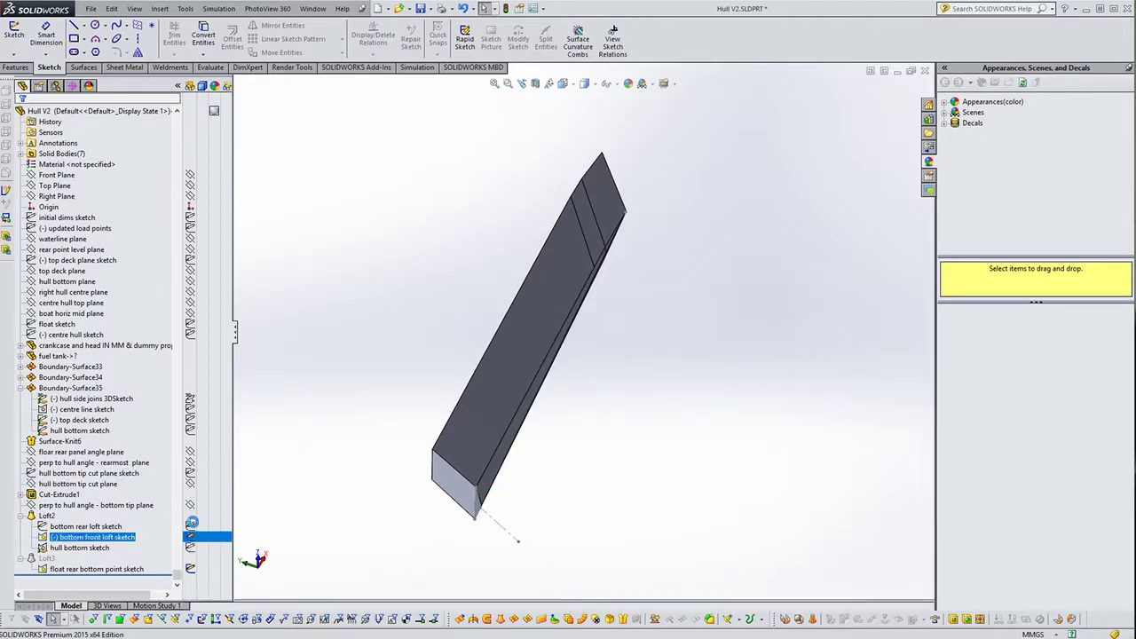
- Inspect the hull's rear bottom vertex up close from the side
mouse_move(564, 462)
middle_down()
mouse_move(532, 444)
mouse_move(435, 484)
mouse_move(492, 578)
mouse_move(537, 400)
mouse_move(577, 426)
mouse_move(591, 423)
mouse_move(581, 396)
middle_up()
scroll(572, 383, down, 5)
scroll(373, 350, up, 5)
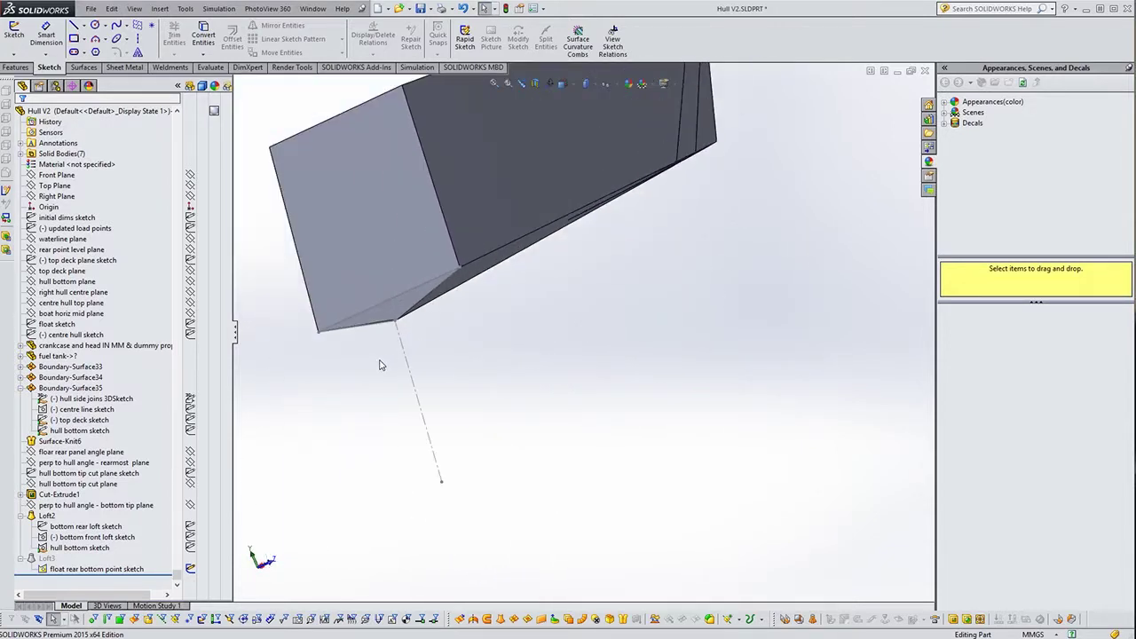
middle_drag(380, 363, 438, 335)
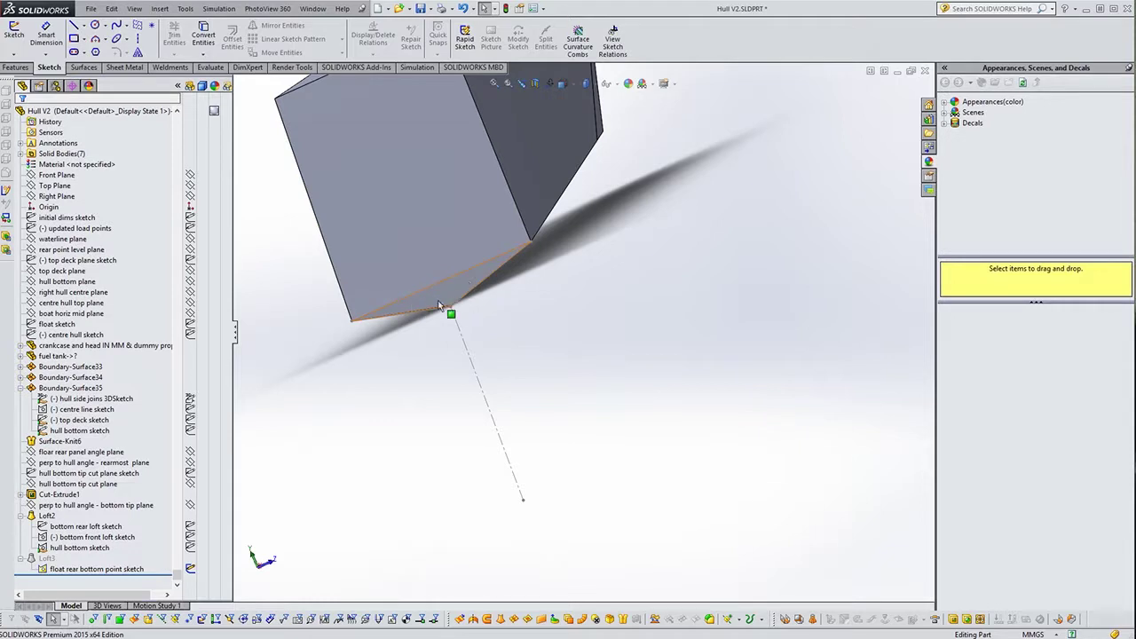
middle_drag(475, 284, 493, 363)
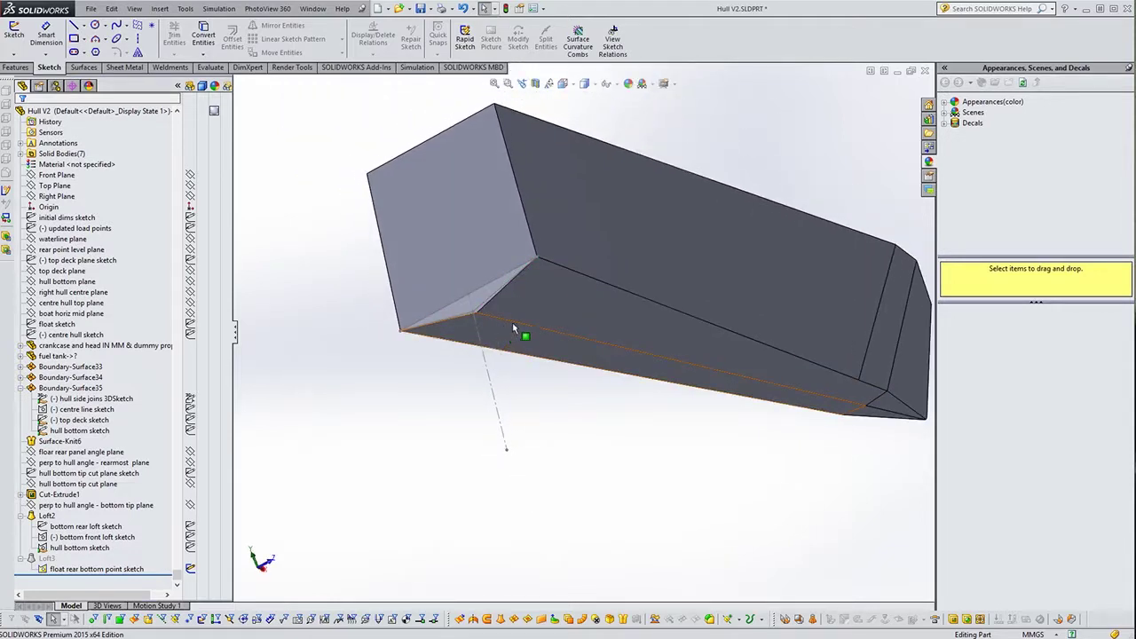
scroll(838, 430, up, 3)
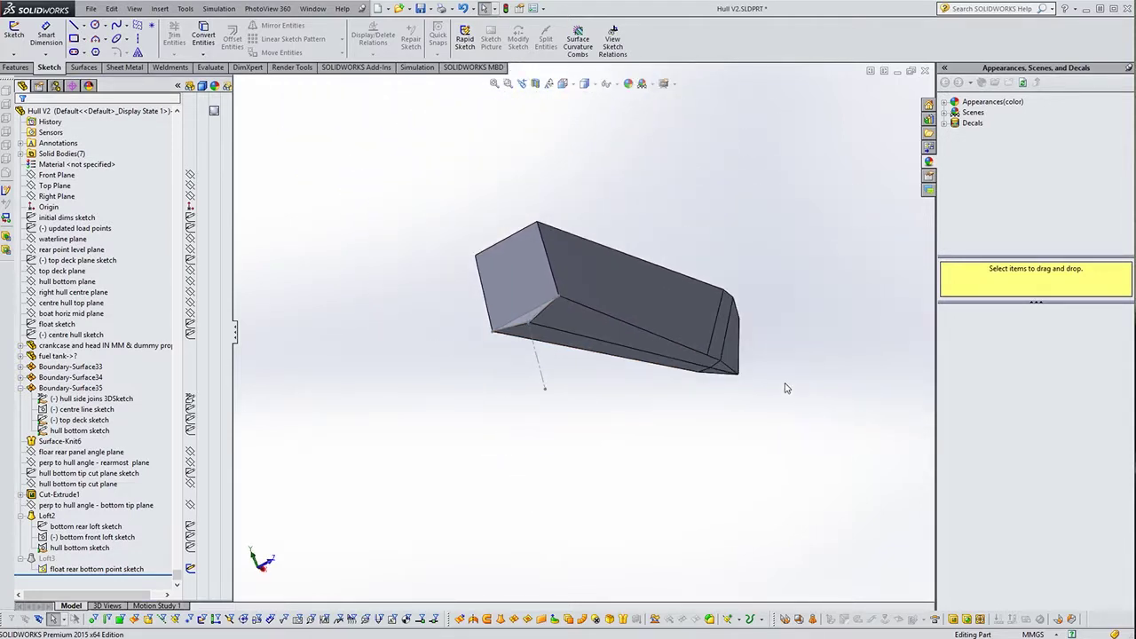
scroll(786, 385, down, 5)
scroll(690, 393, down, 2)
scroll(701, 376, down, 1)
mouse_move(701, 376)
ctrl+middle_down()
mouse_move(819, 355)
mouse_move(775, 352)
ctrl+middle_up()
scroll(819, 355, down, 2)
scroll(832, 350, down, 2)
scroll(824, 360, down, 2)
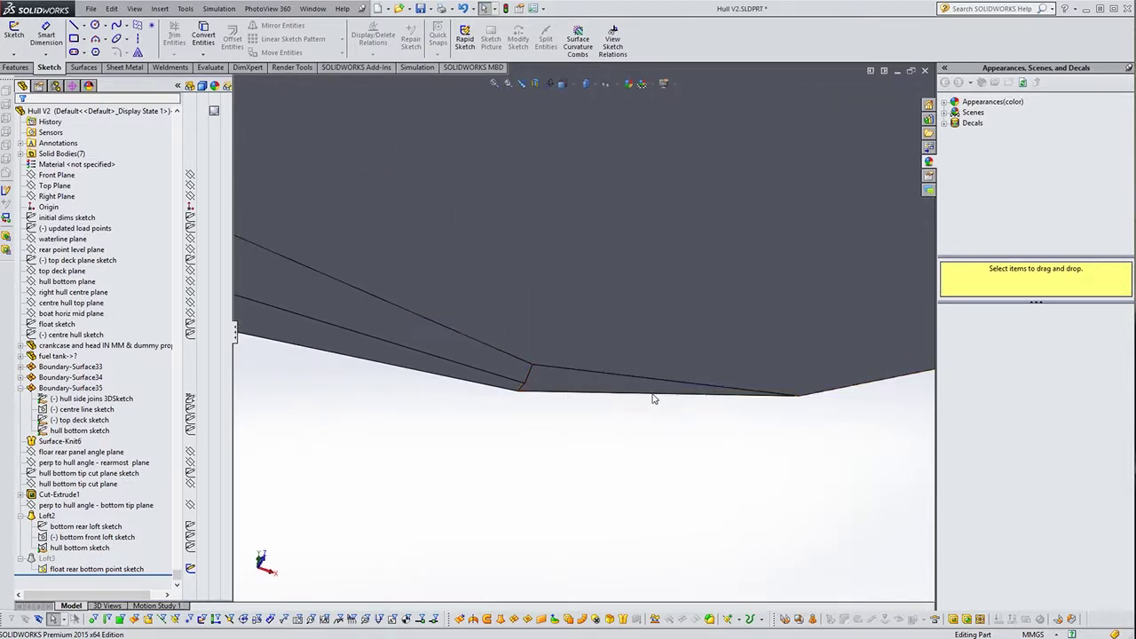
scroll(658, 416, up, 2)
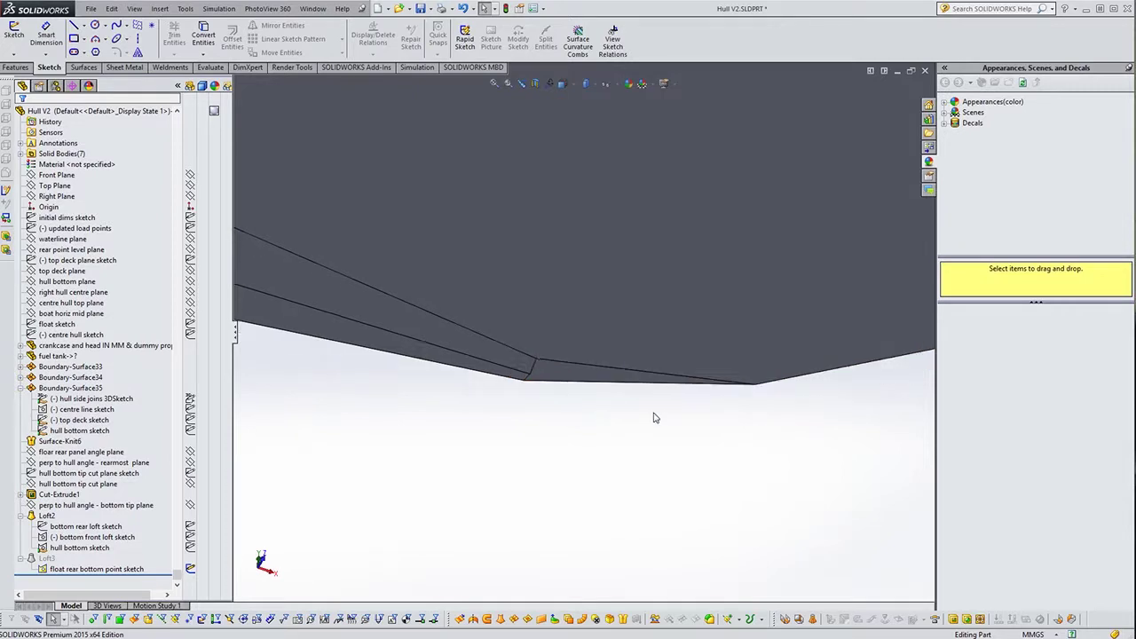
scroll(622, 409, up, 2)
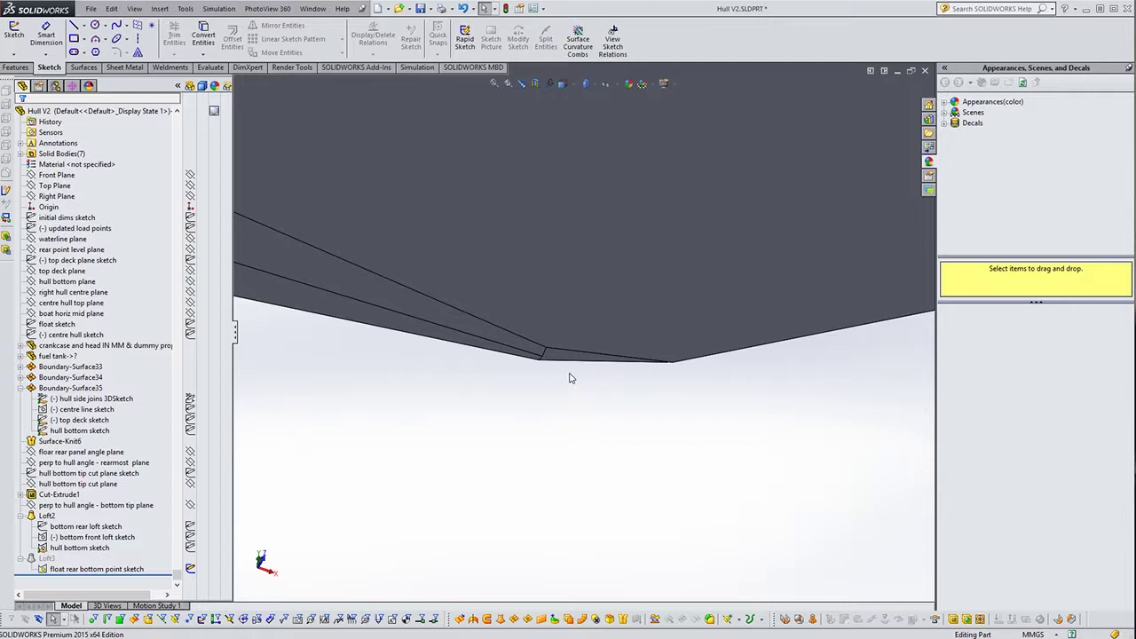
- View the hull lengthwise to show its slanted top and front faces
mouse_move(475, 457)
middle_down()
mouse_move(355, 380)
mouse_move(405, 393)
mouse_move(429, 423)
mouse_move(385, 406)
mouse_move(310, 340)
middle_up()
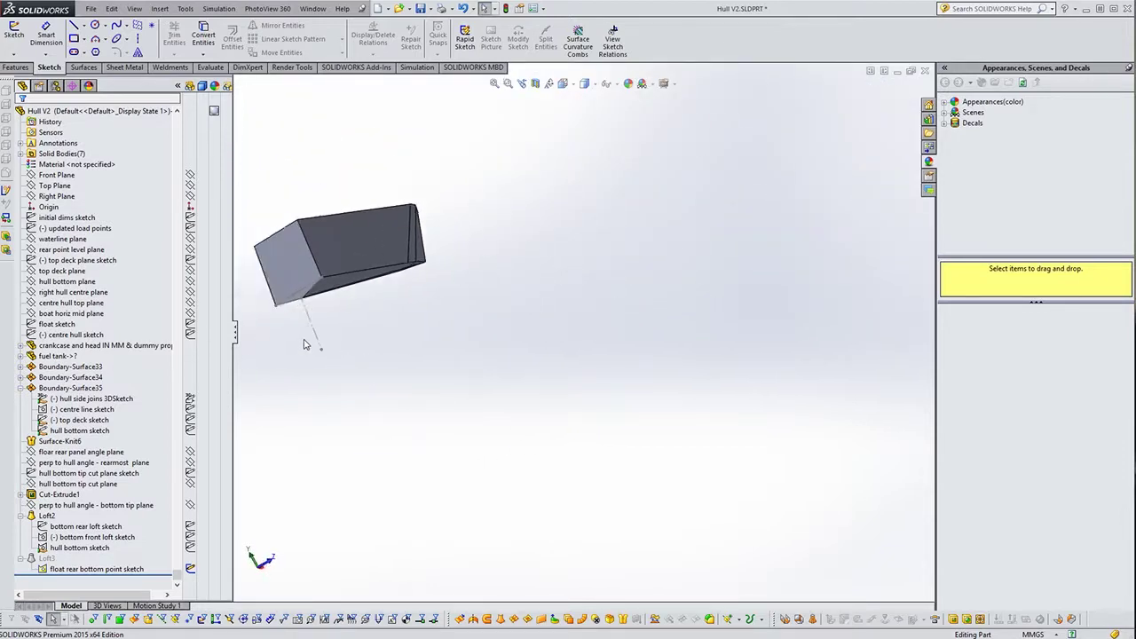
scroll(482, 317, up, 3)
scroll(485, 320, down, 5)
mouse_move(486, 320)
middle_down()
mouse_move(436, 350)
mouse_move(329, 471)
mouse_move(423, 434)
mouse_move(246, 590)
mouse_move(469, 316)
mouse_move(616, 222)
mouse_move(522, 284)
mouse_move(276, 277)
middle_up()
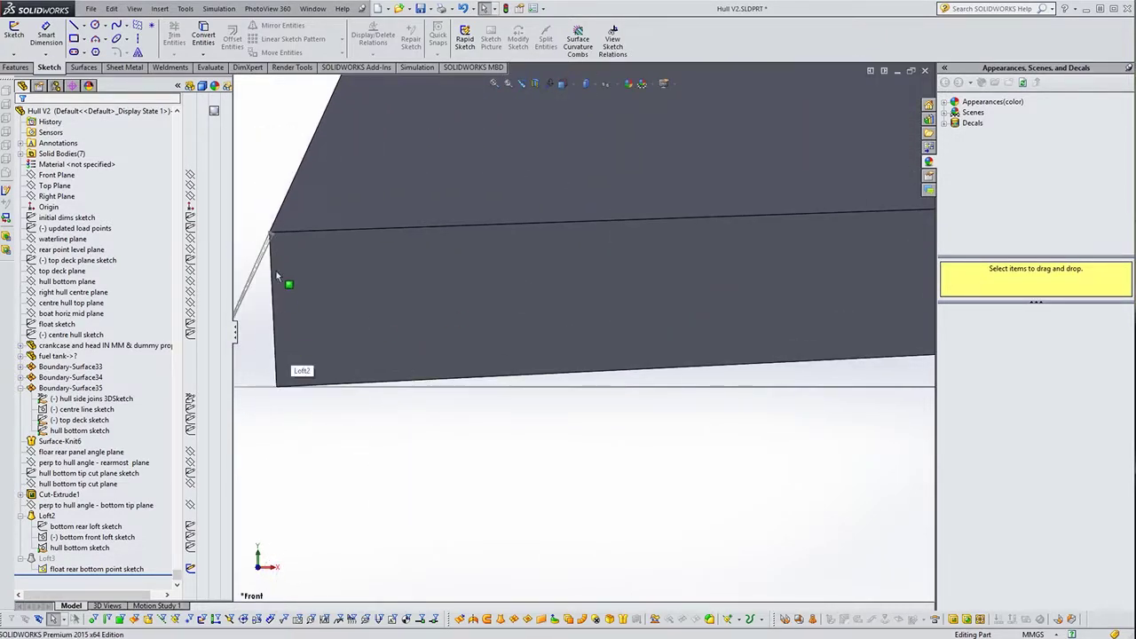
mouse_move(284, 373)
middle_down()
mouse_move(400, 412)
mouse_move(525, 329)
middle_up()
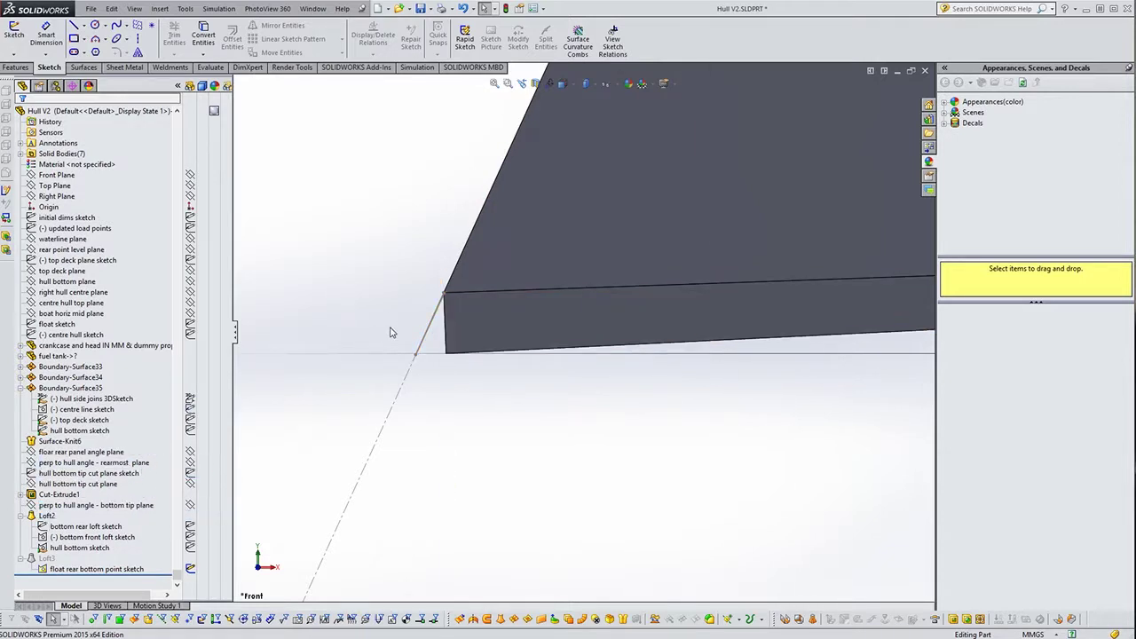
middle_drag(428, 340, 337, 375)
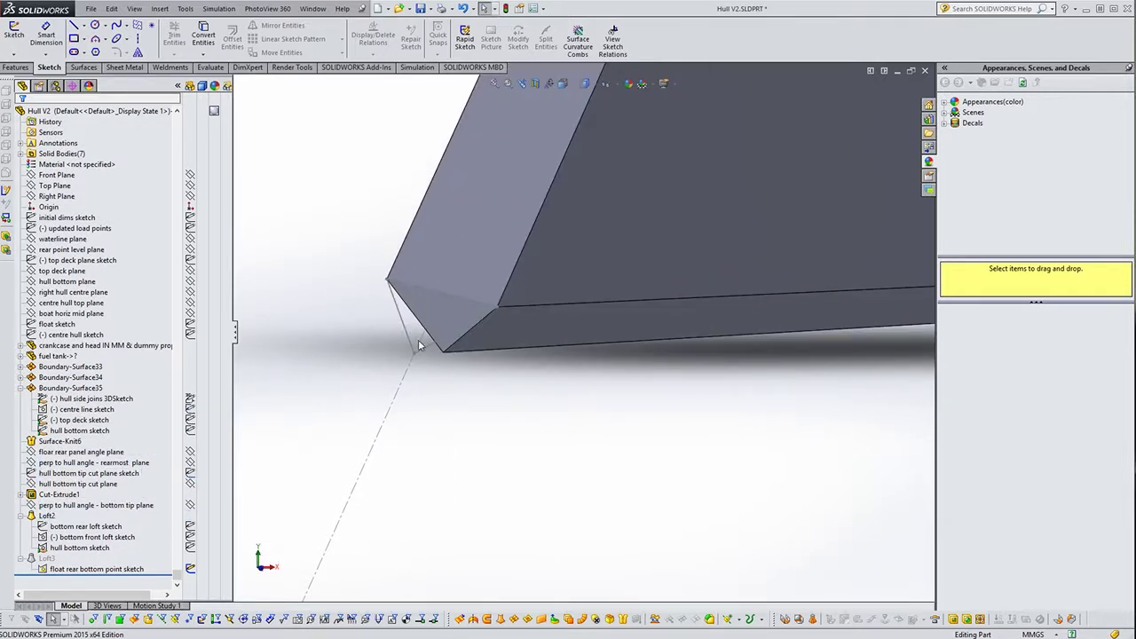
- Unsuppress Loft3 and show its rear bottom point sketch
click(47, 558)
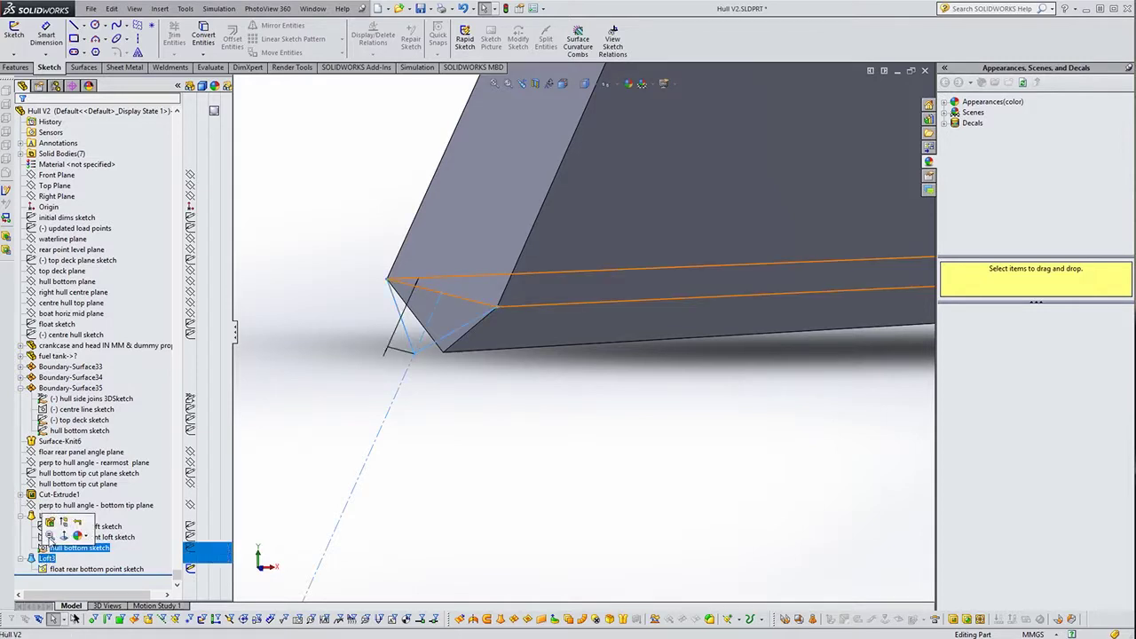
click(63, 523)
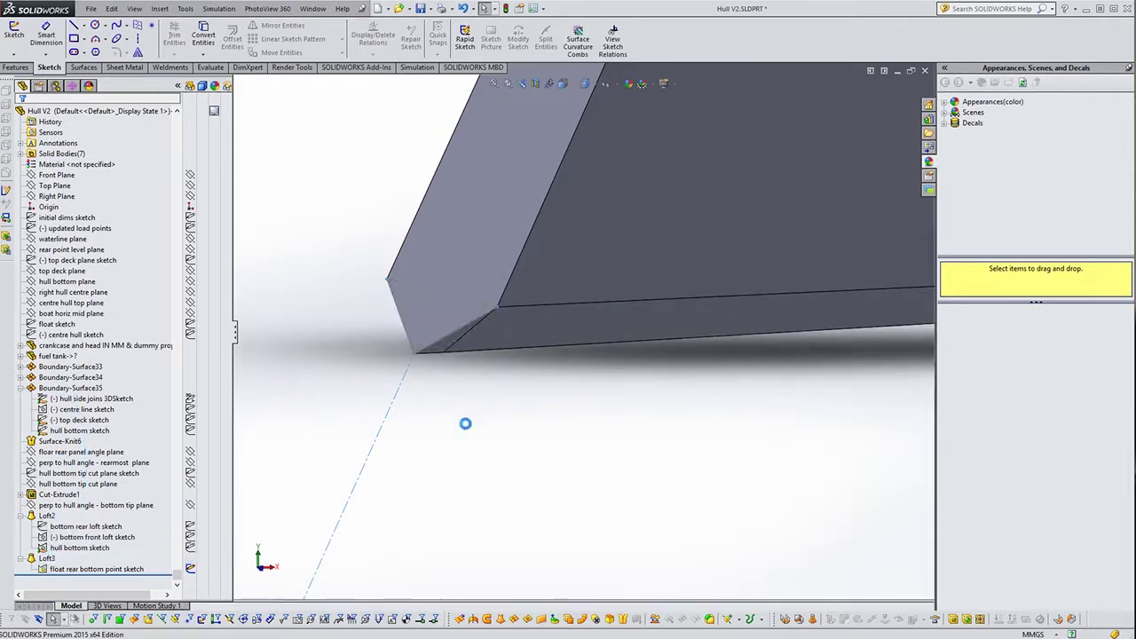
click(189, 570)
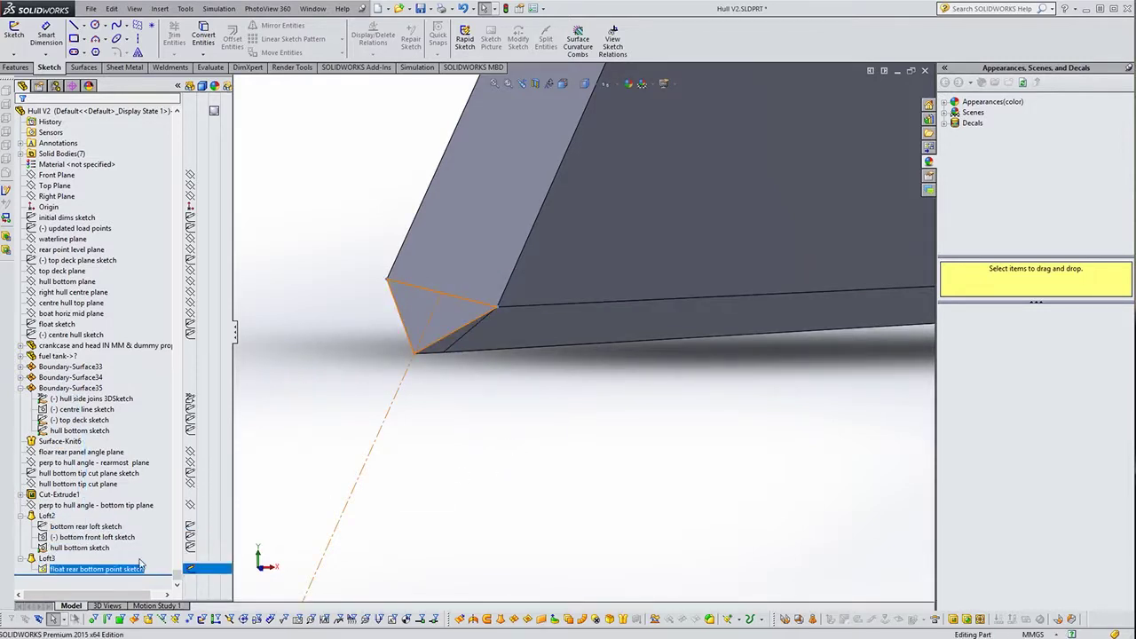
- Check the filled hull tip from side, diagonal and end-on views
mouse_move(616, 373)
middle_down()
mouse_move(749, 386)
mouse_move(629, 399)
middle_up()
scroll(834, 312, down, 5)
scroll(881, 273, down, 3)
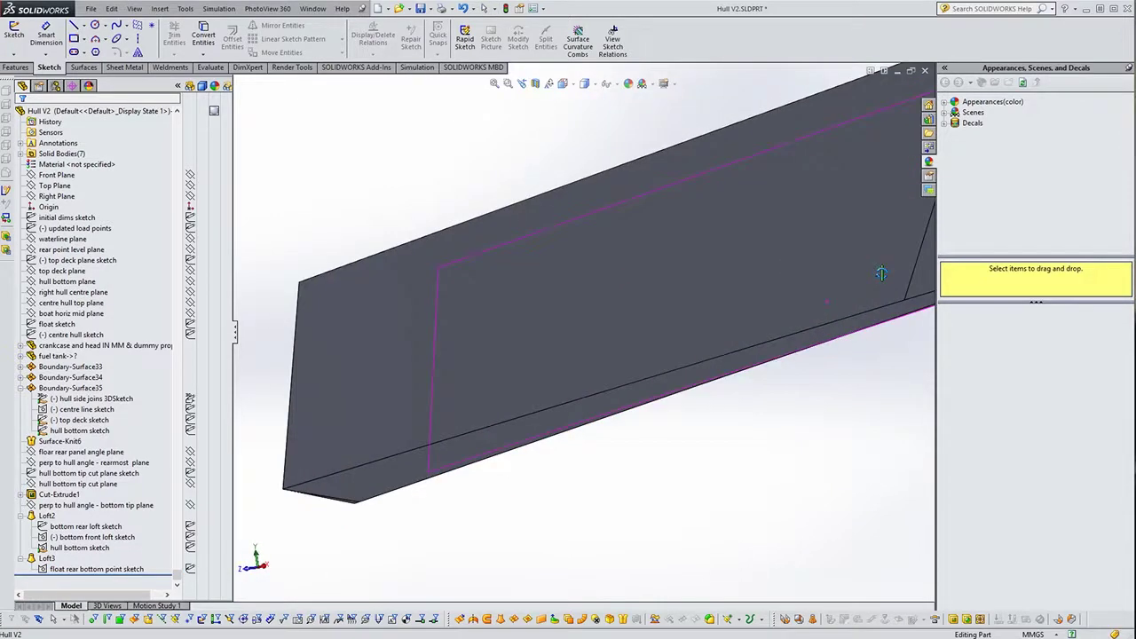
scroll(881, 273, up, 3)
scroll(807, 343, up, 5)
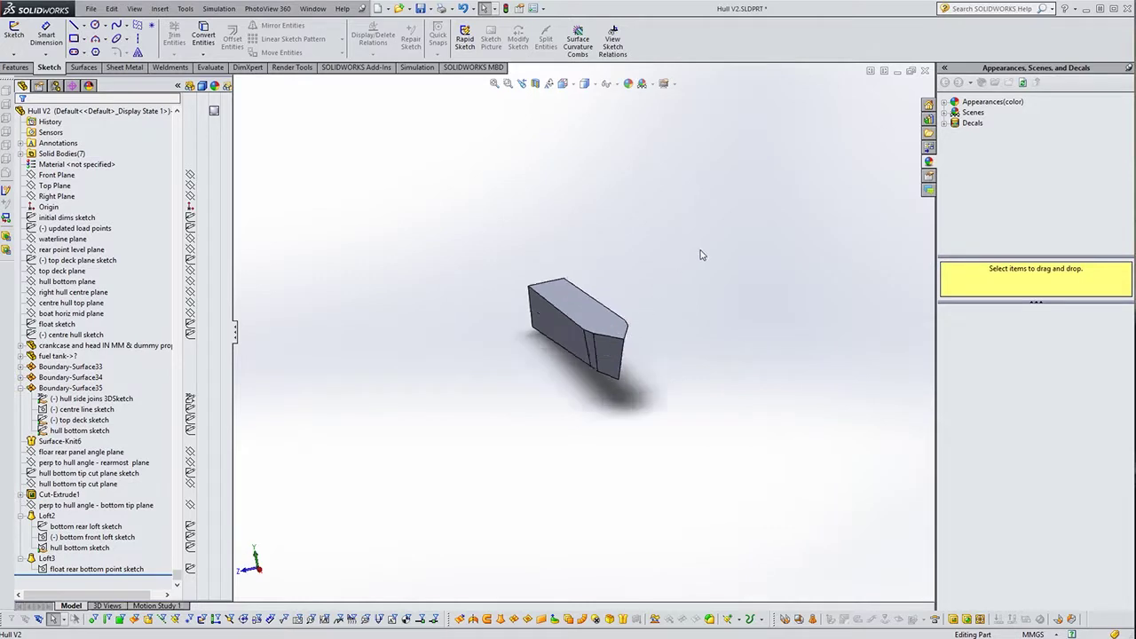
scroll(700, 254, down, 1)
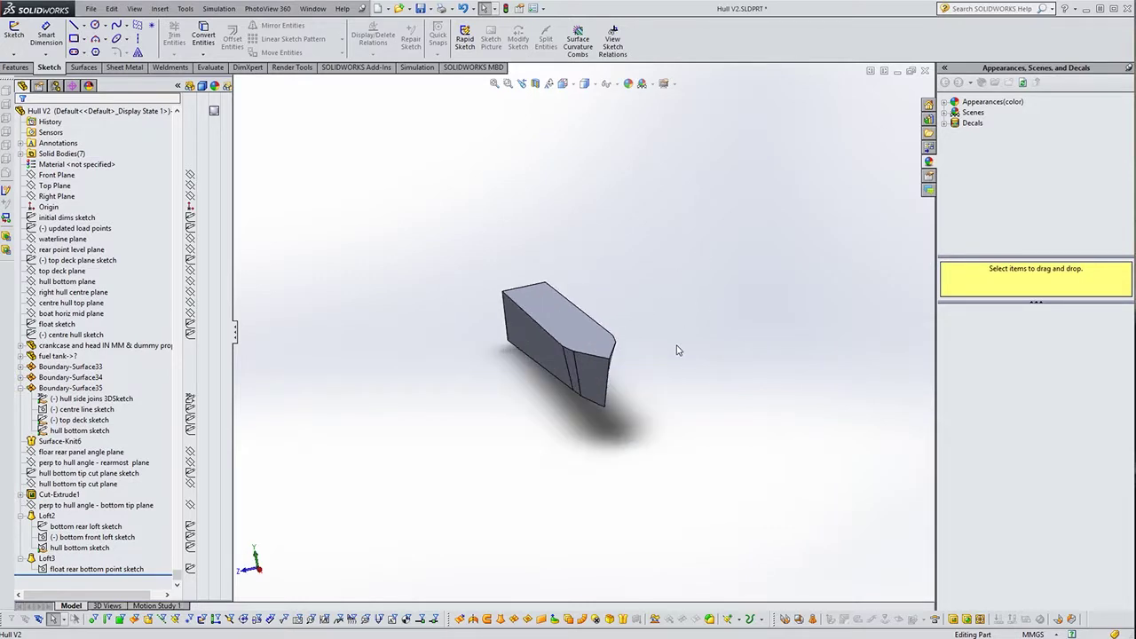
middle_drag(621, 346, 556, 357)
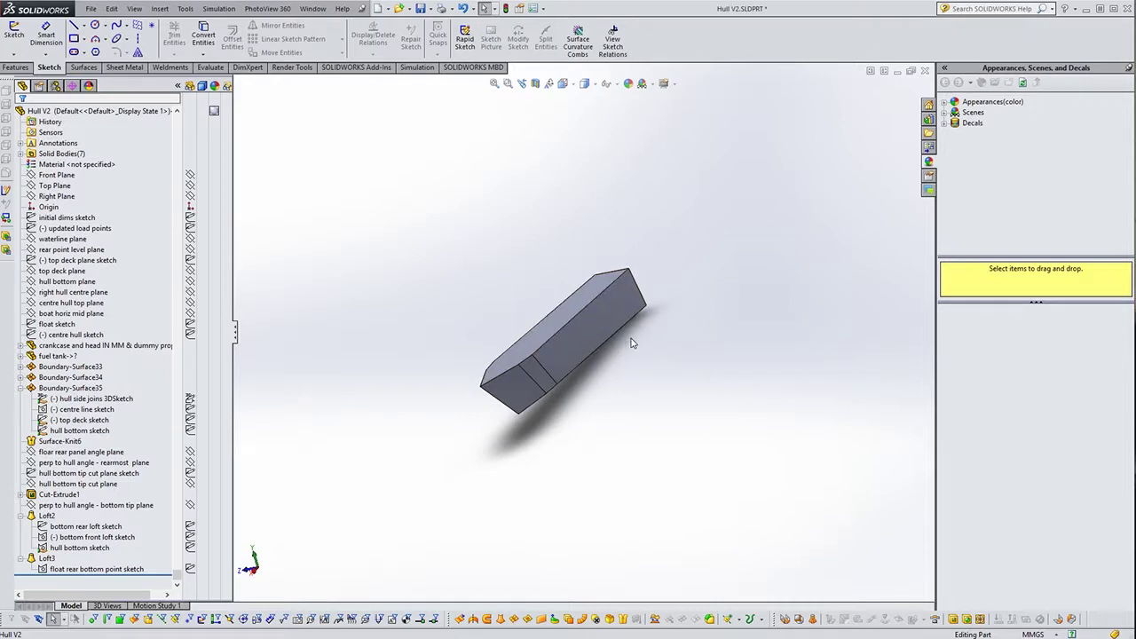
mouse_move(618, 390)
middle_down()
mouse_move(659, 363)
mouse_move(642, 327)
mouse_move(649, 378)
middle_up()
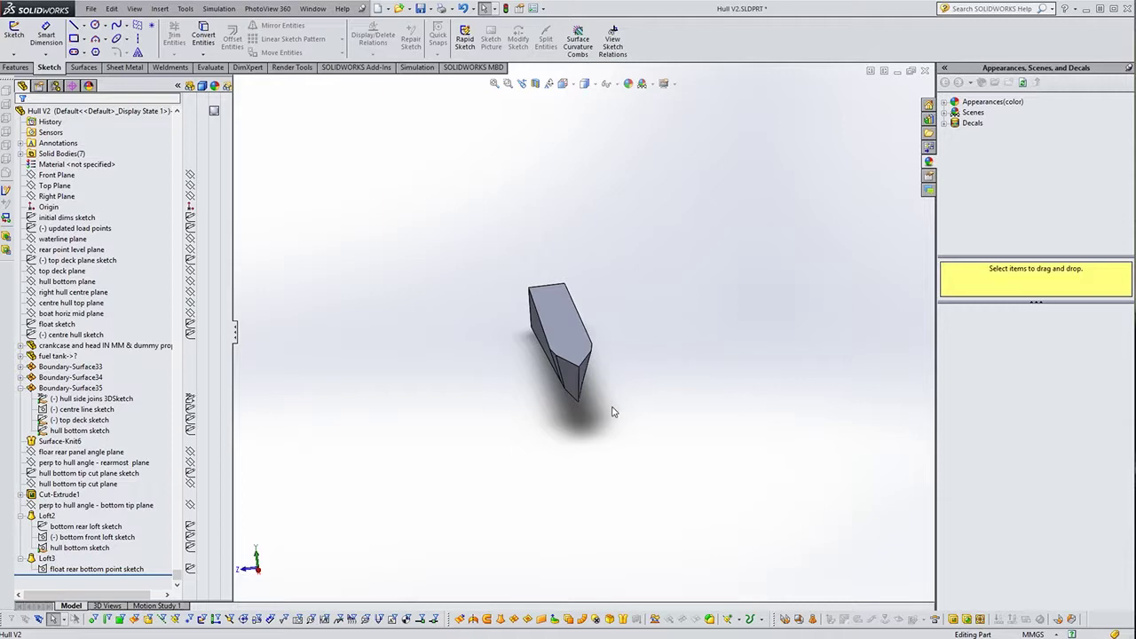
mouse_move(613, 412)
middle_down()
mouse_move(647, 394)
mouse_move(641, 417)
middle_up()
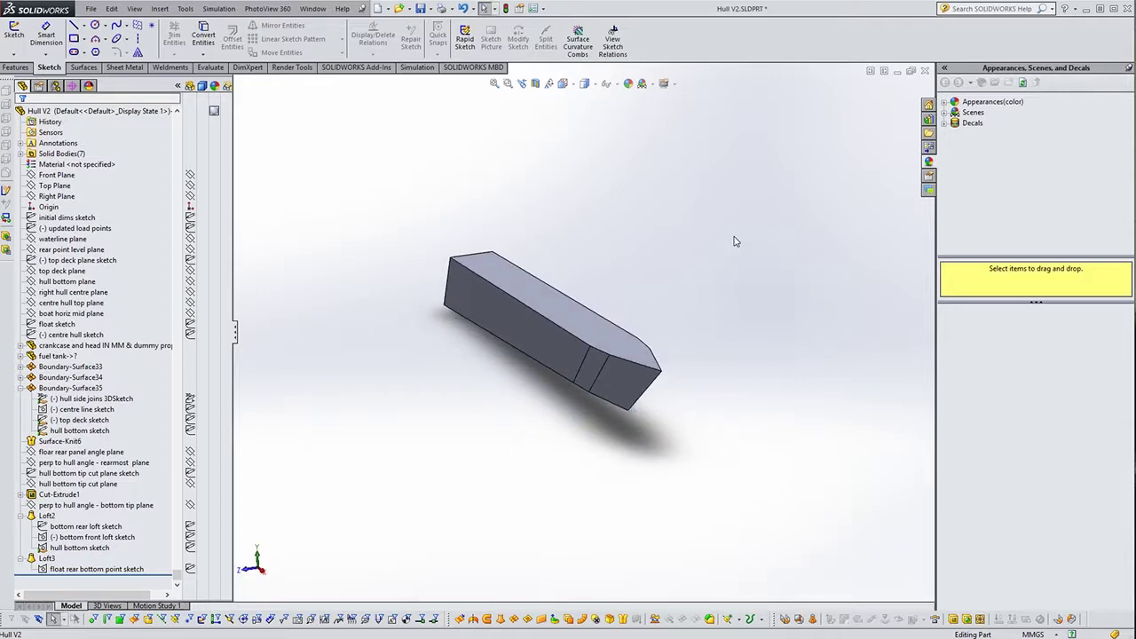
scroll(734, 241, down, 2)
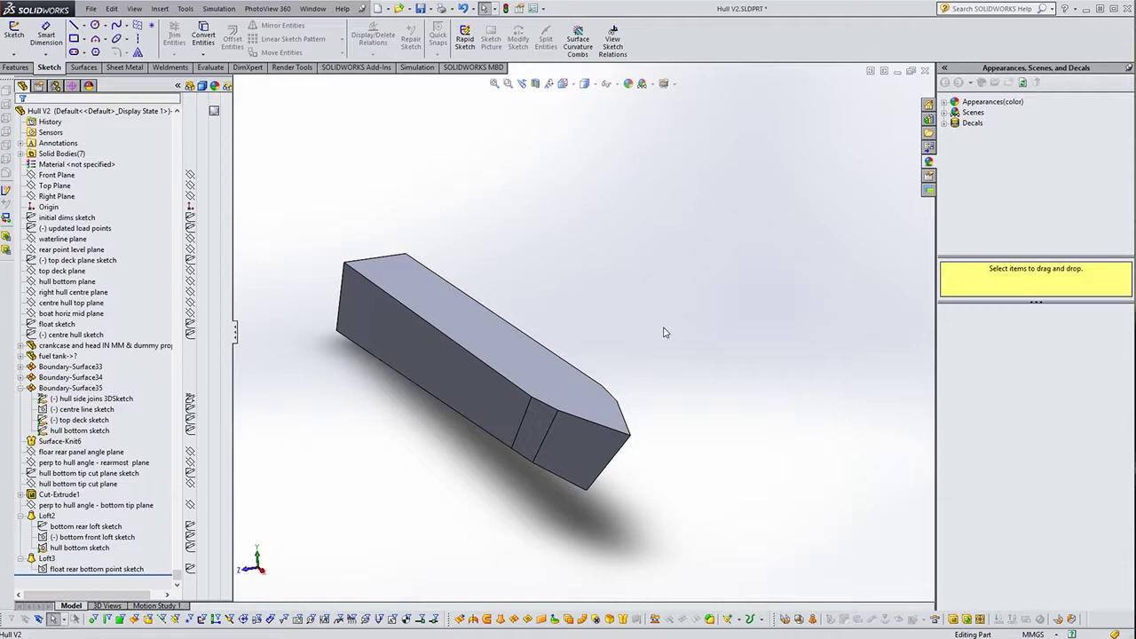